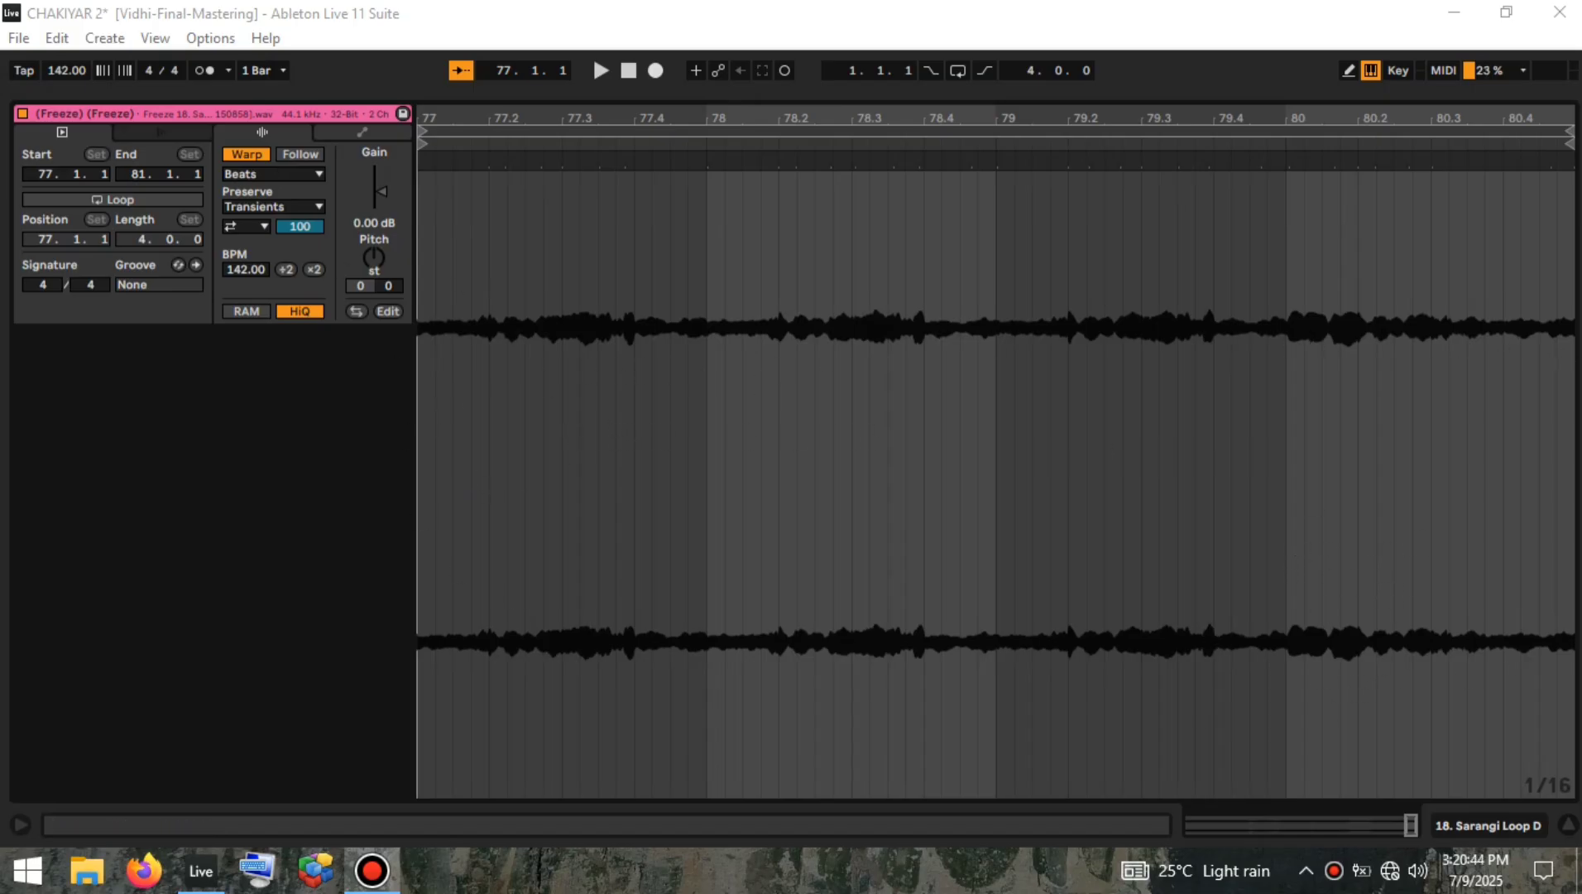
Step: Draw C2 and D#2 notes spanning bars 1 and 2 of the Xpand!2 clip, and turn off the clip's scale
click(504, 430)
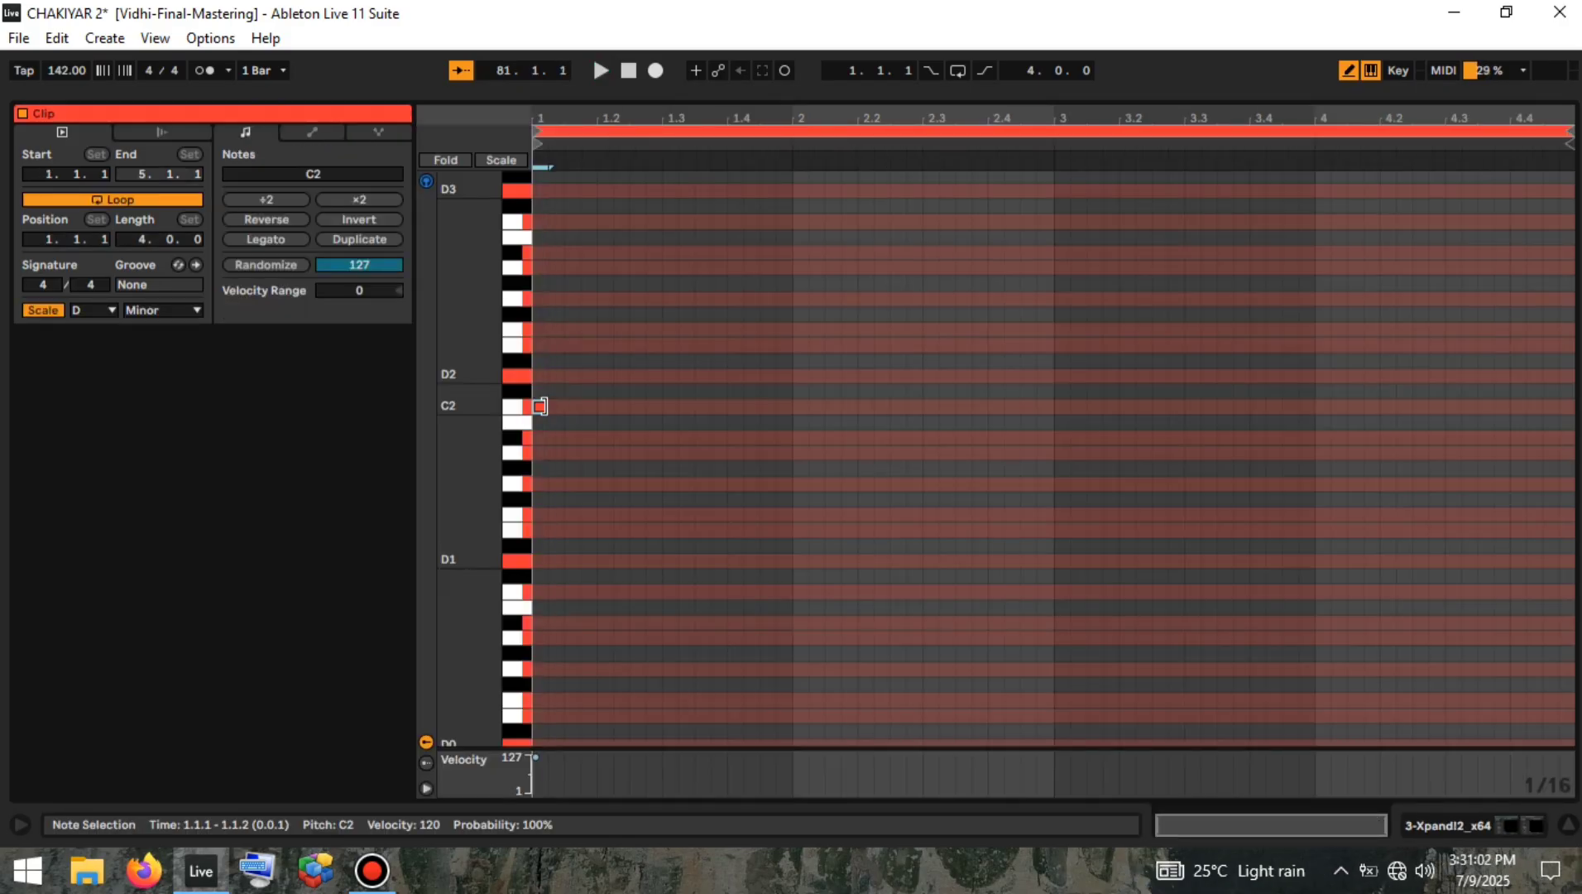
drag(539, 405, 983, 397)
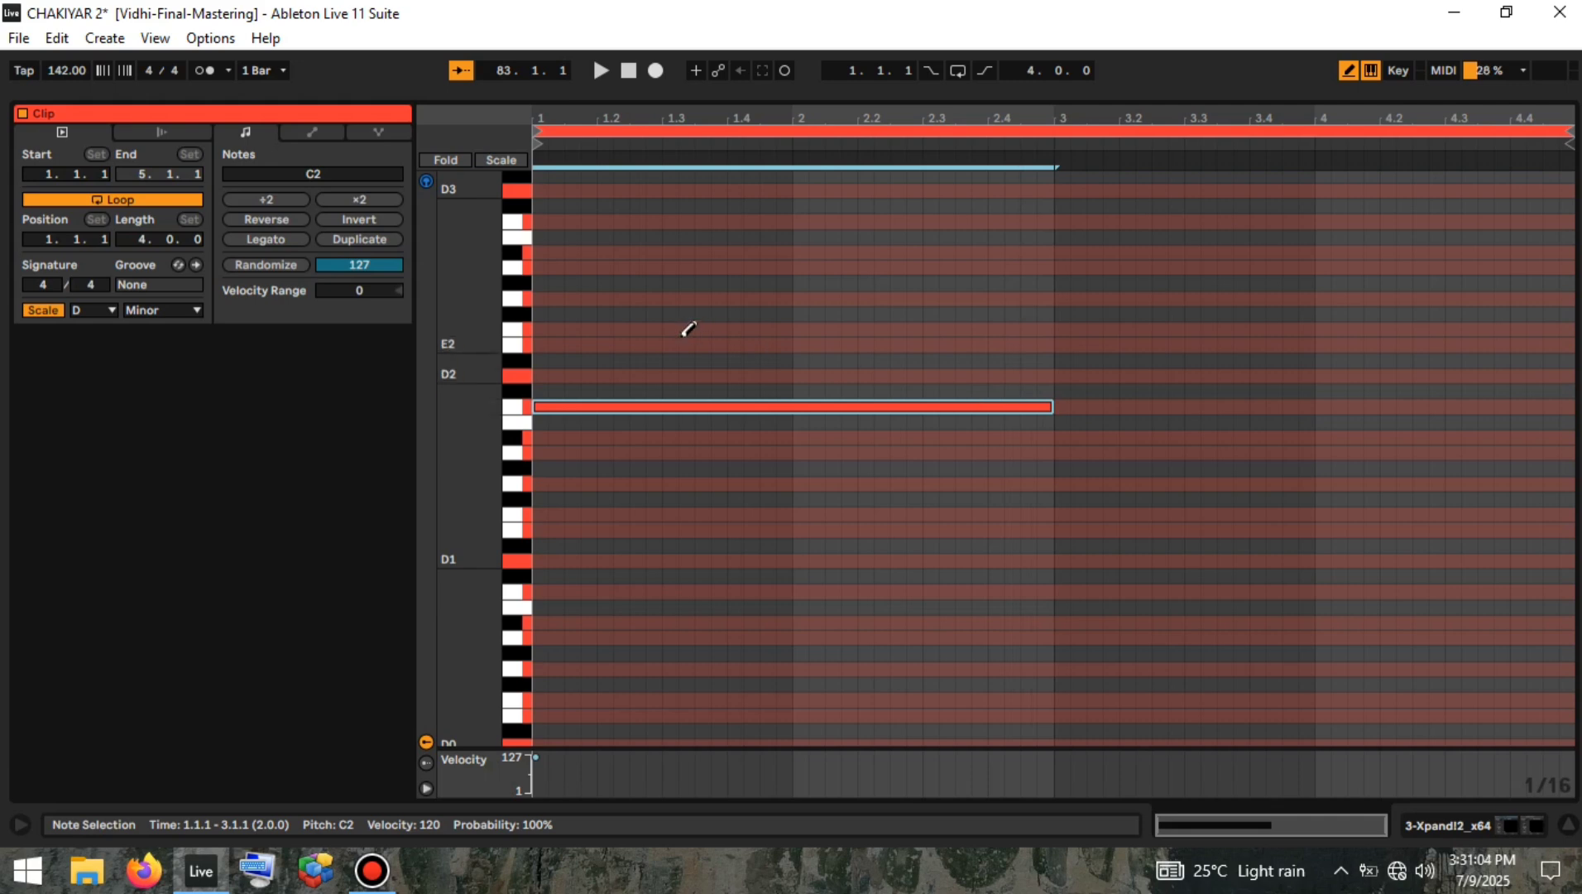
click(540, 361)
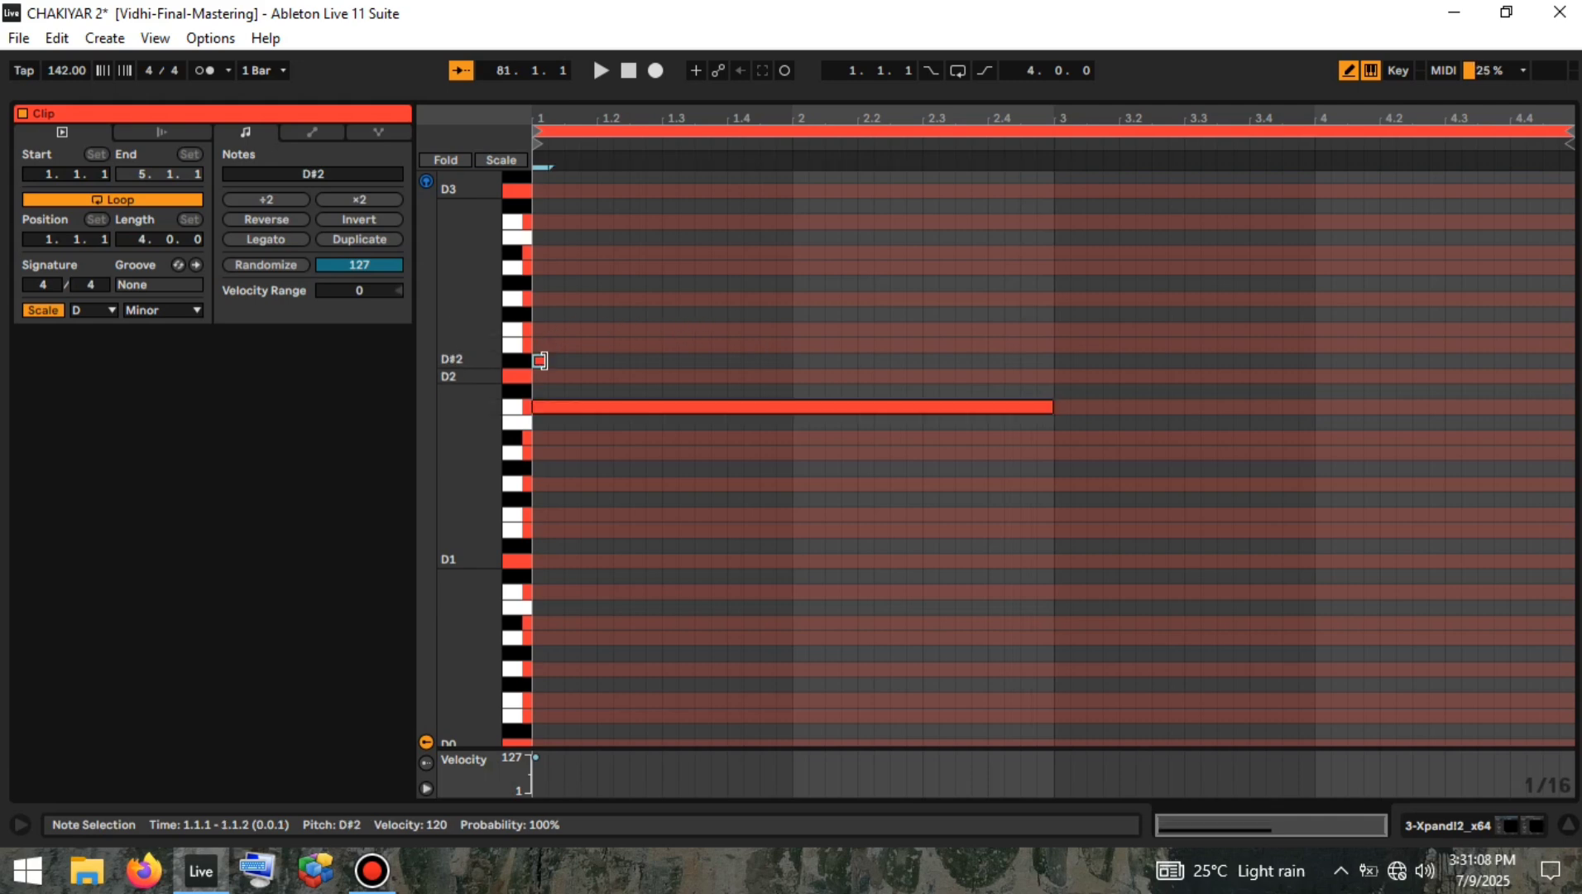
drag(624, 361, 1054, 360)
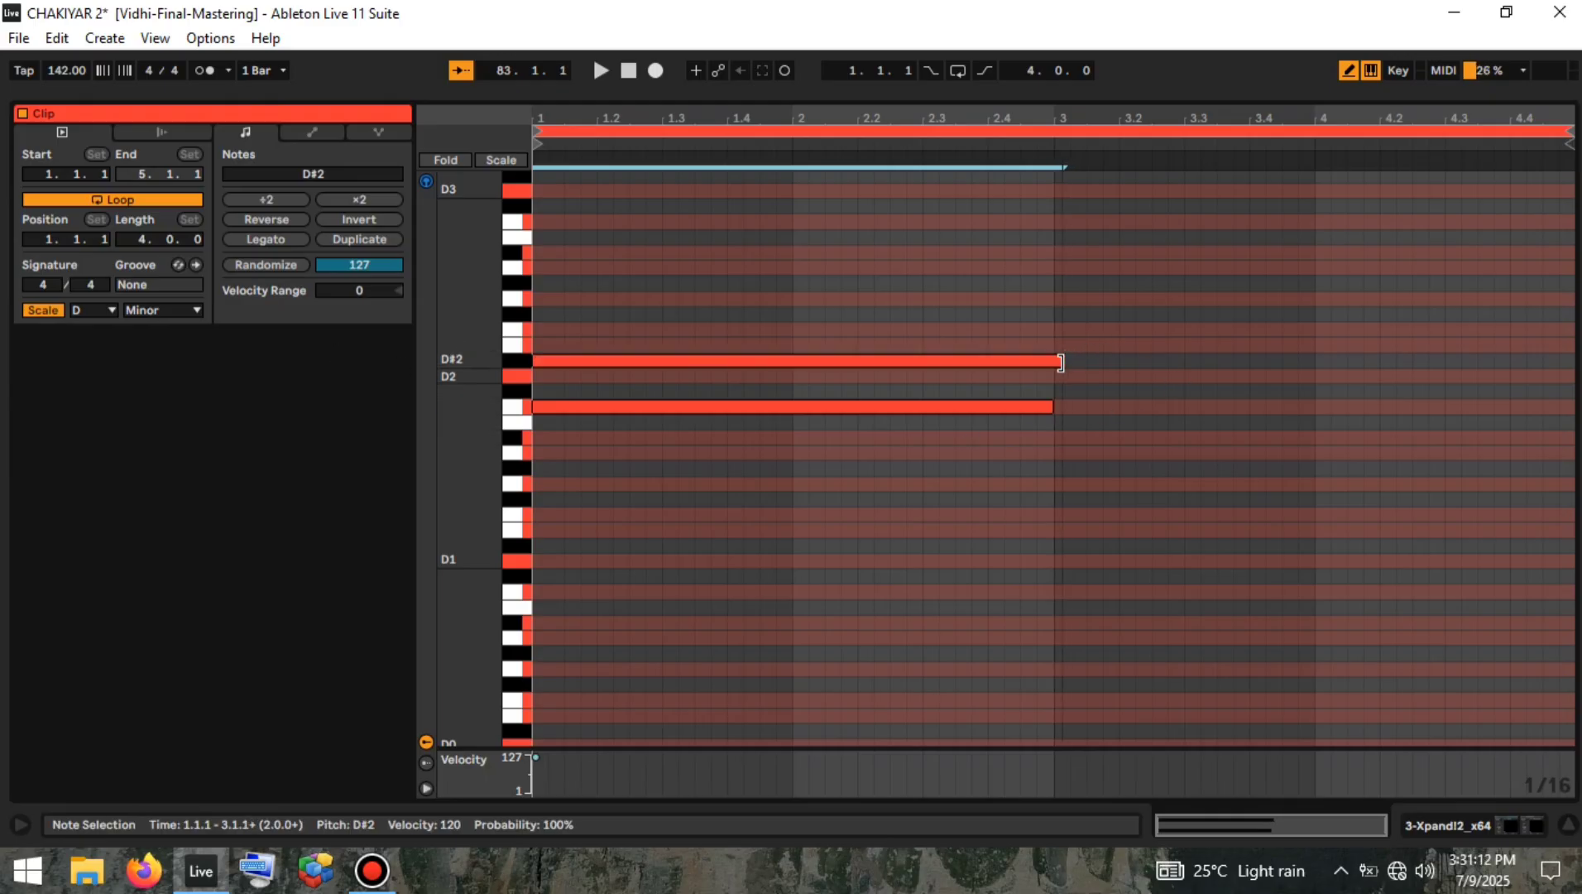
click(43, 310)
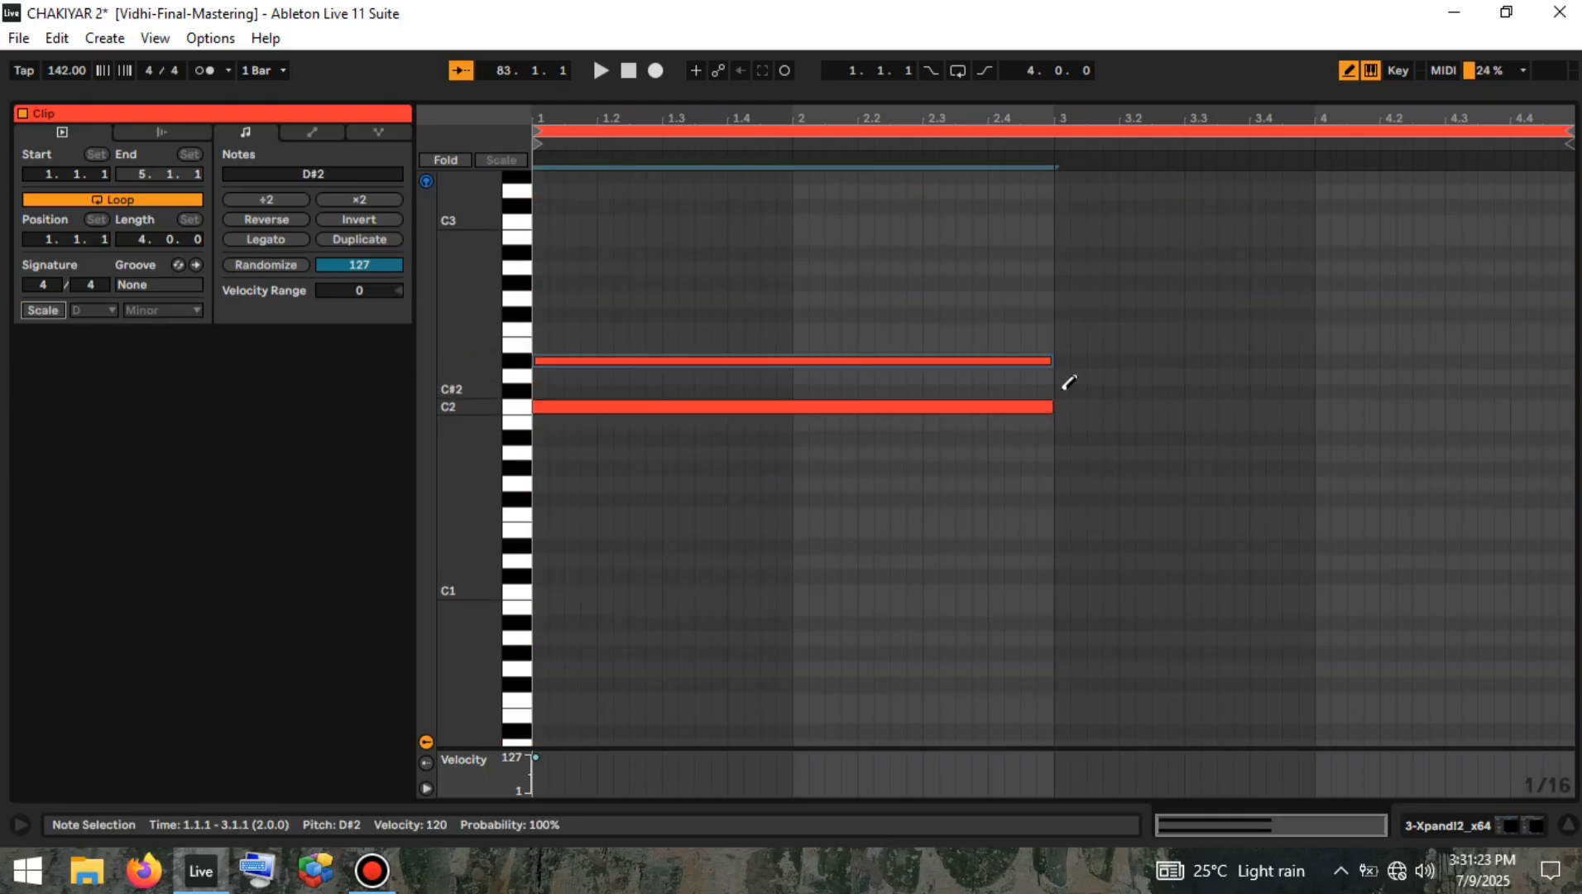
Step: Draw C#2 and F2 notes across bar 3, and D#2 and A#2 notes across bar 4
click(1063, 388)
drag(1063, 391, 1299, 402)
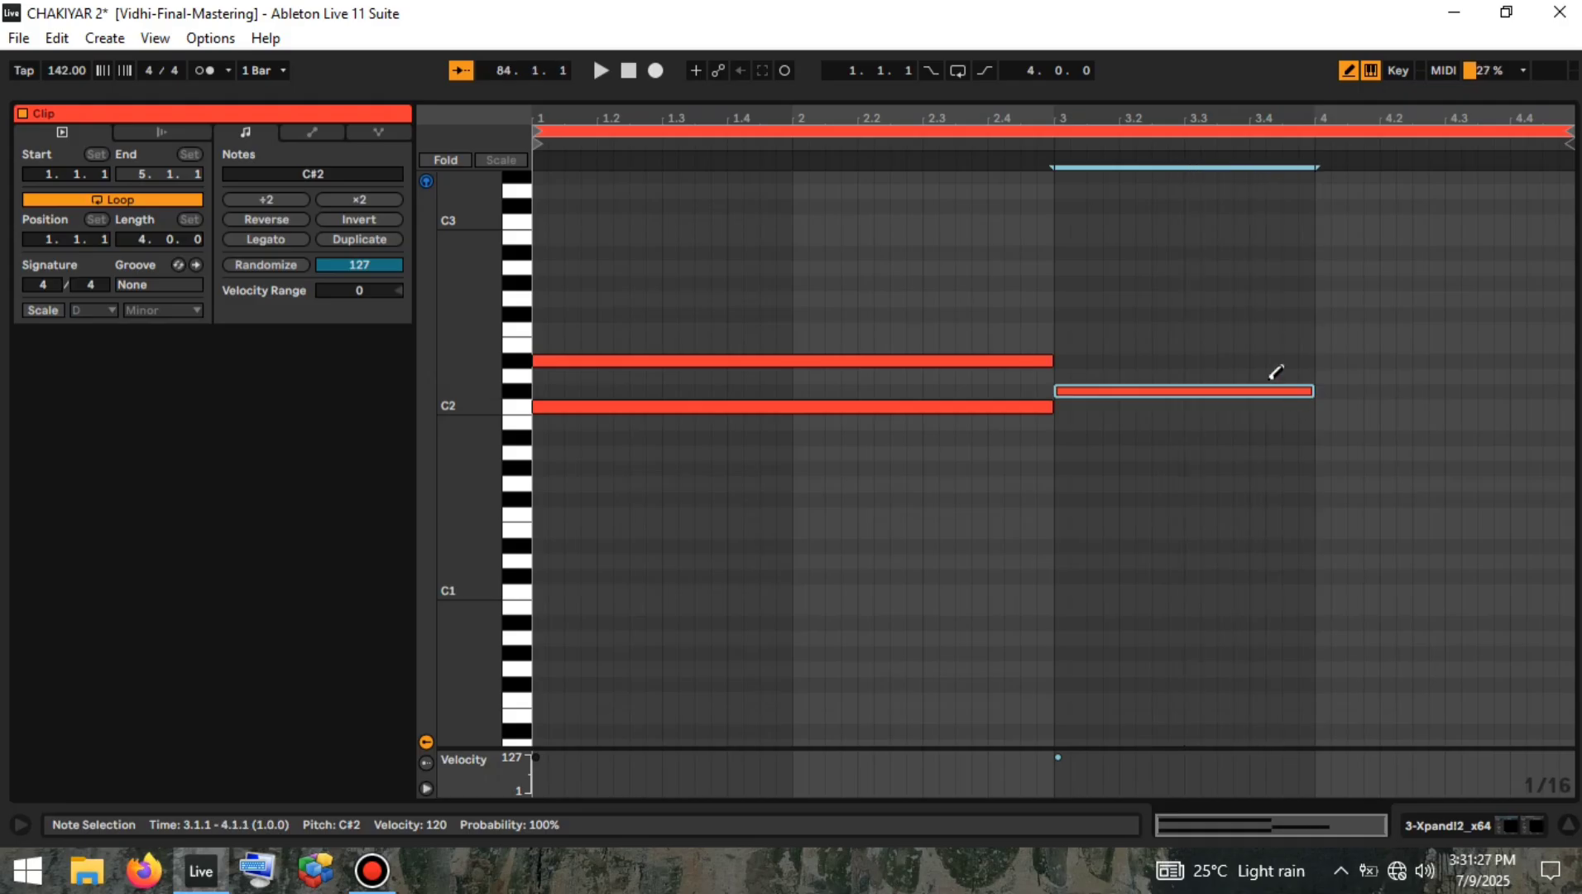
mouse_move(1068, 328)
mouse_down()
mouse_move(1317, 328)
mouse_move(1328, 361)
mouse_move(1575, 351)
mouse_up()
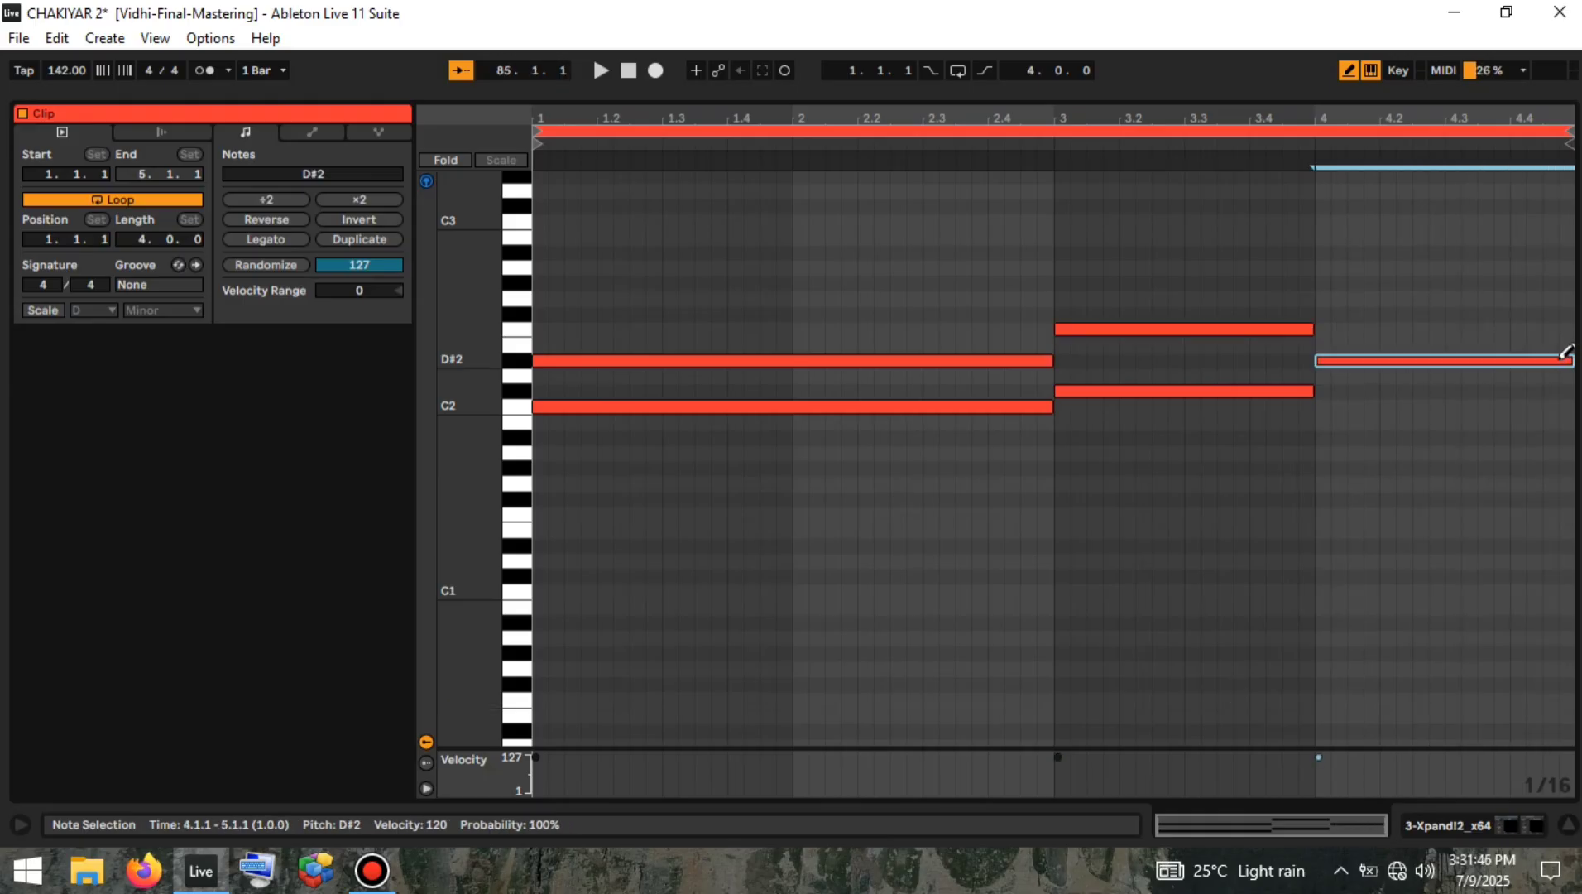
click(1323, 251)
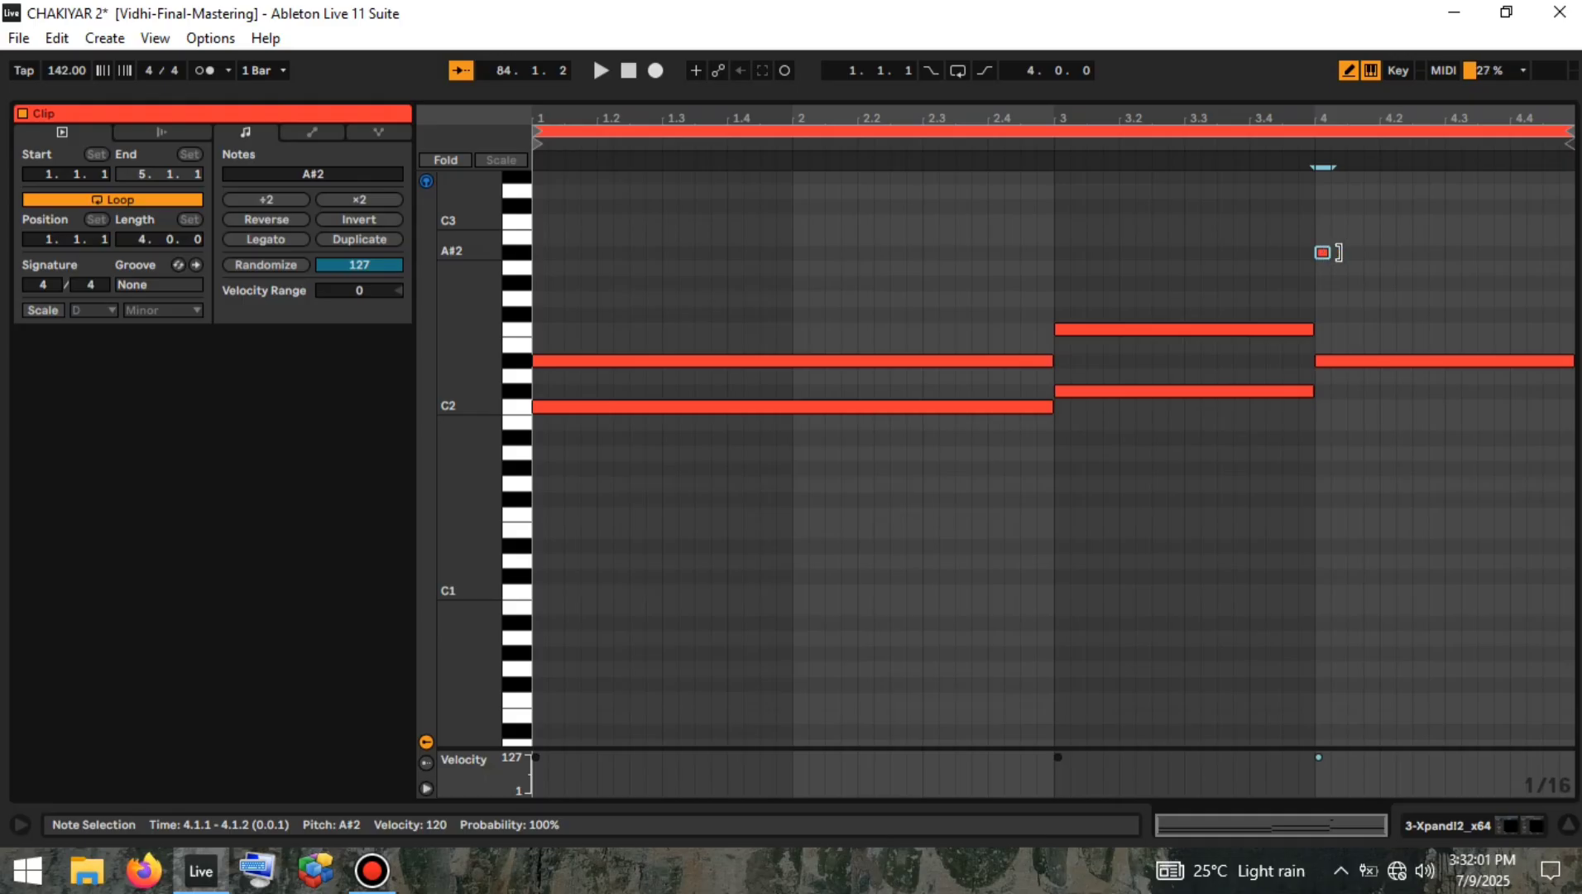
drag(1338, 251, 1573, 252)
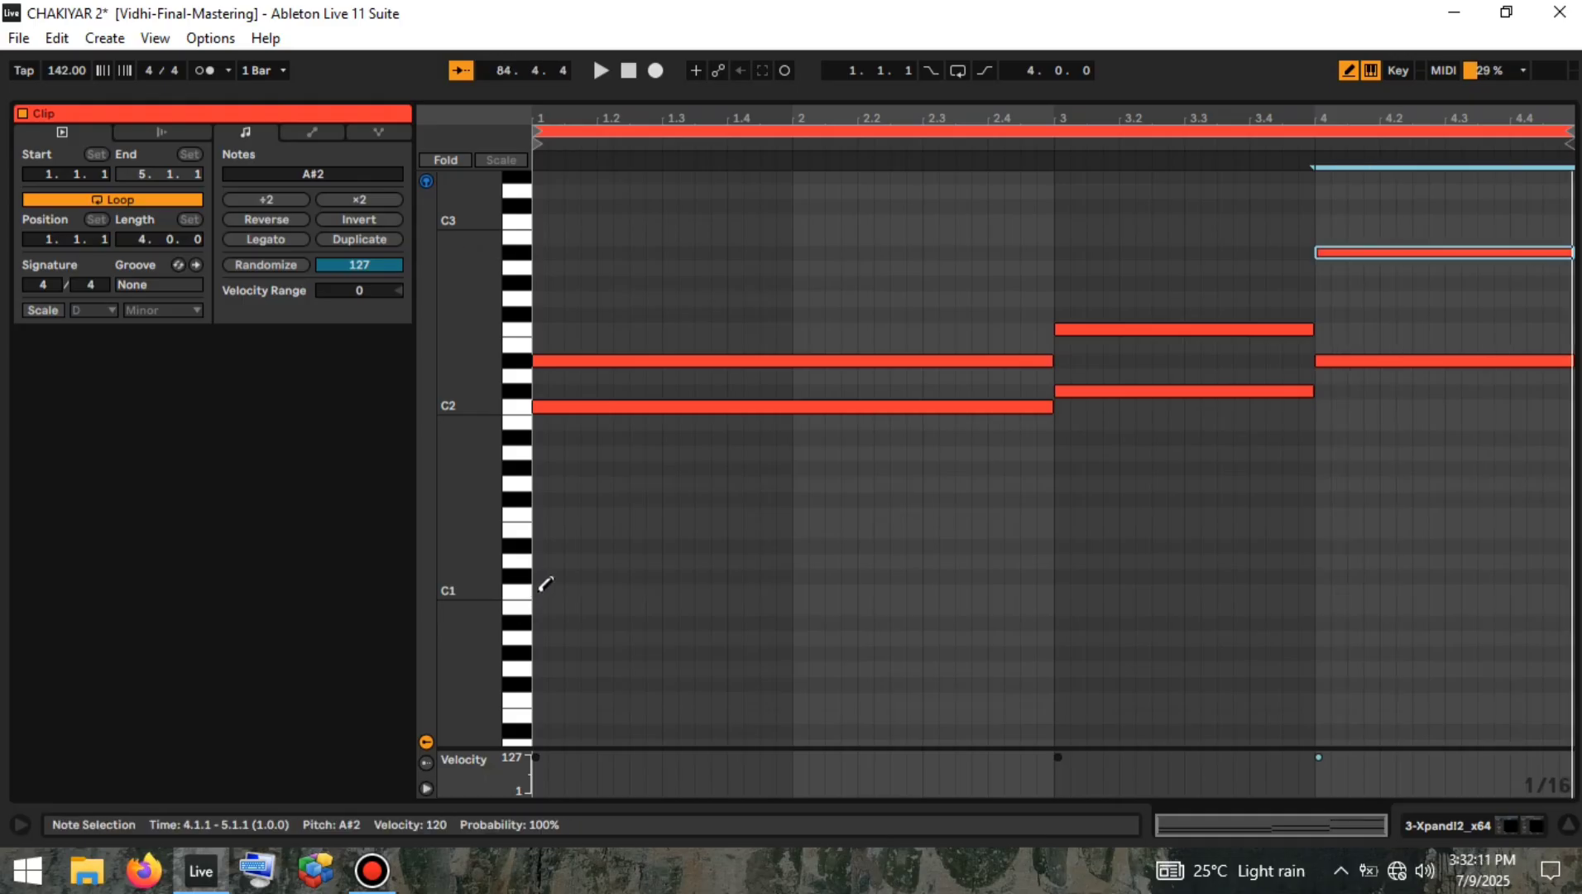
Step: Add bass notes under the chords: C1 across bars 1 and 2, C#1 across bar 3, and D#1 across bar 4
drag(546, 590, 1055, 588)
click(1061, 575)
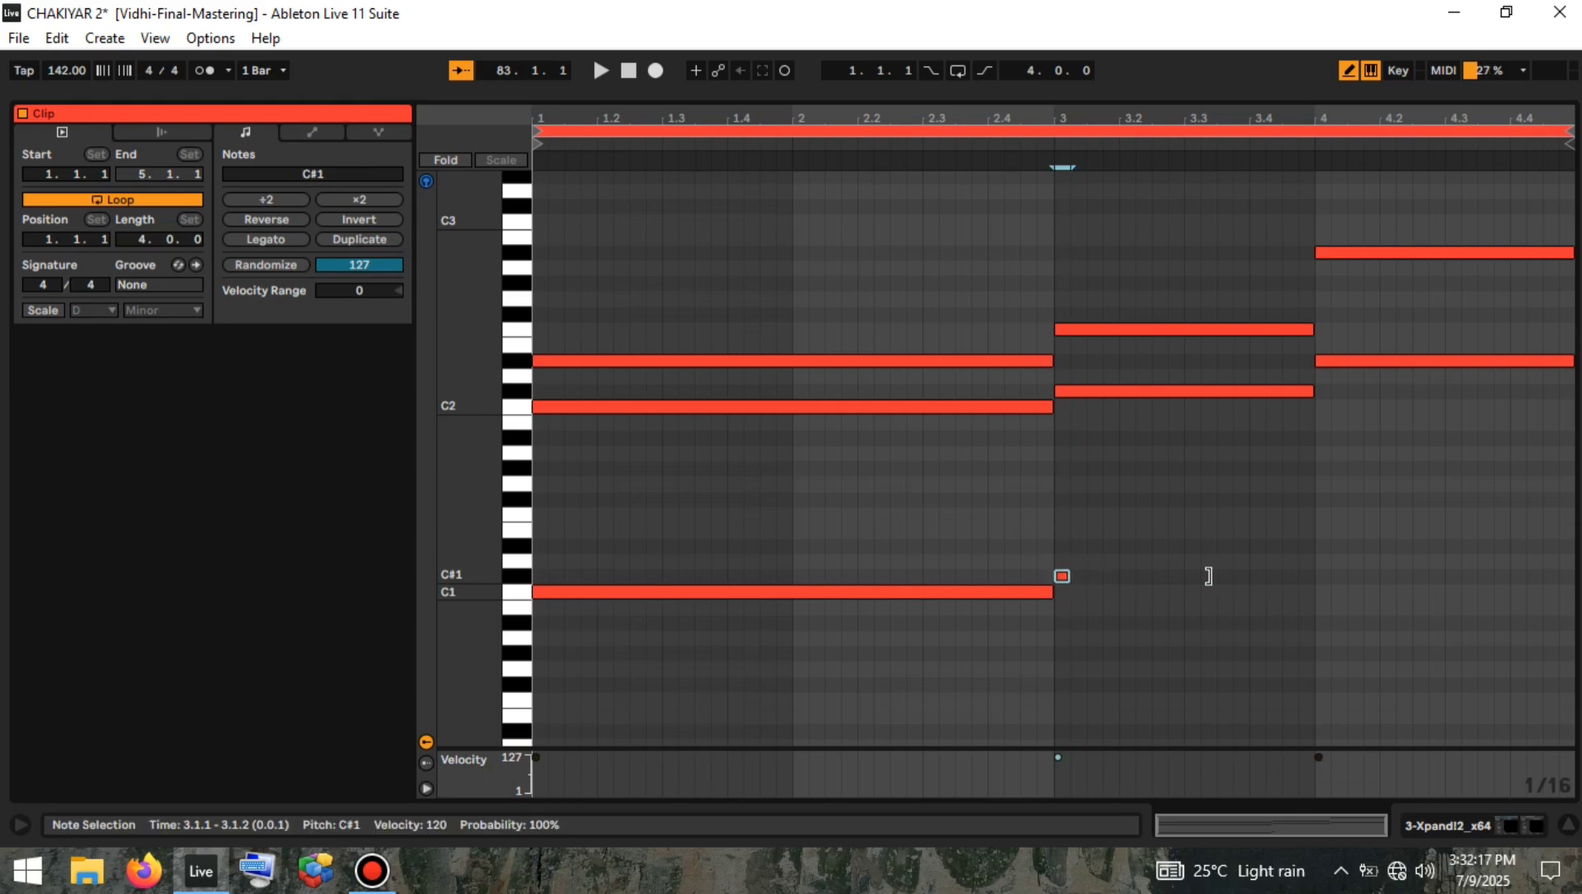
drag(1208, 575, 1328, 562)
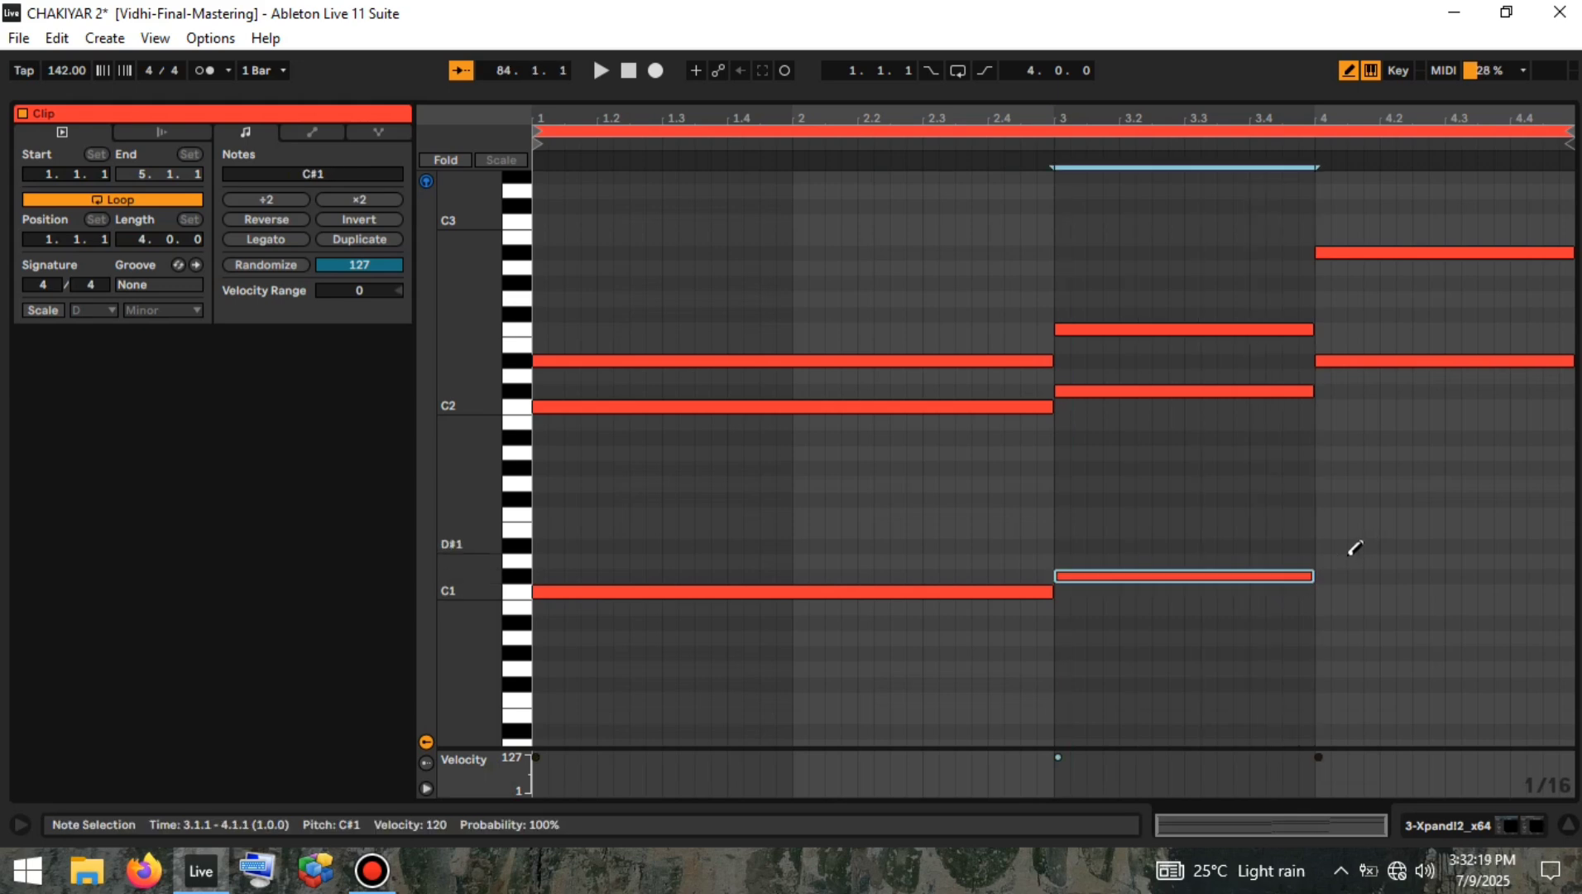
click(1324, 545)
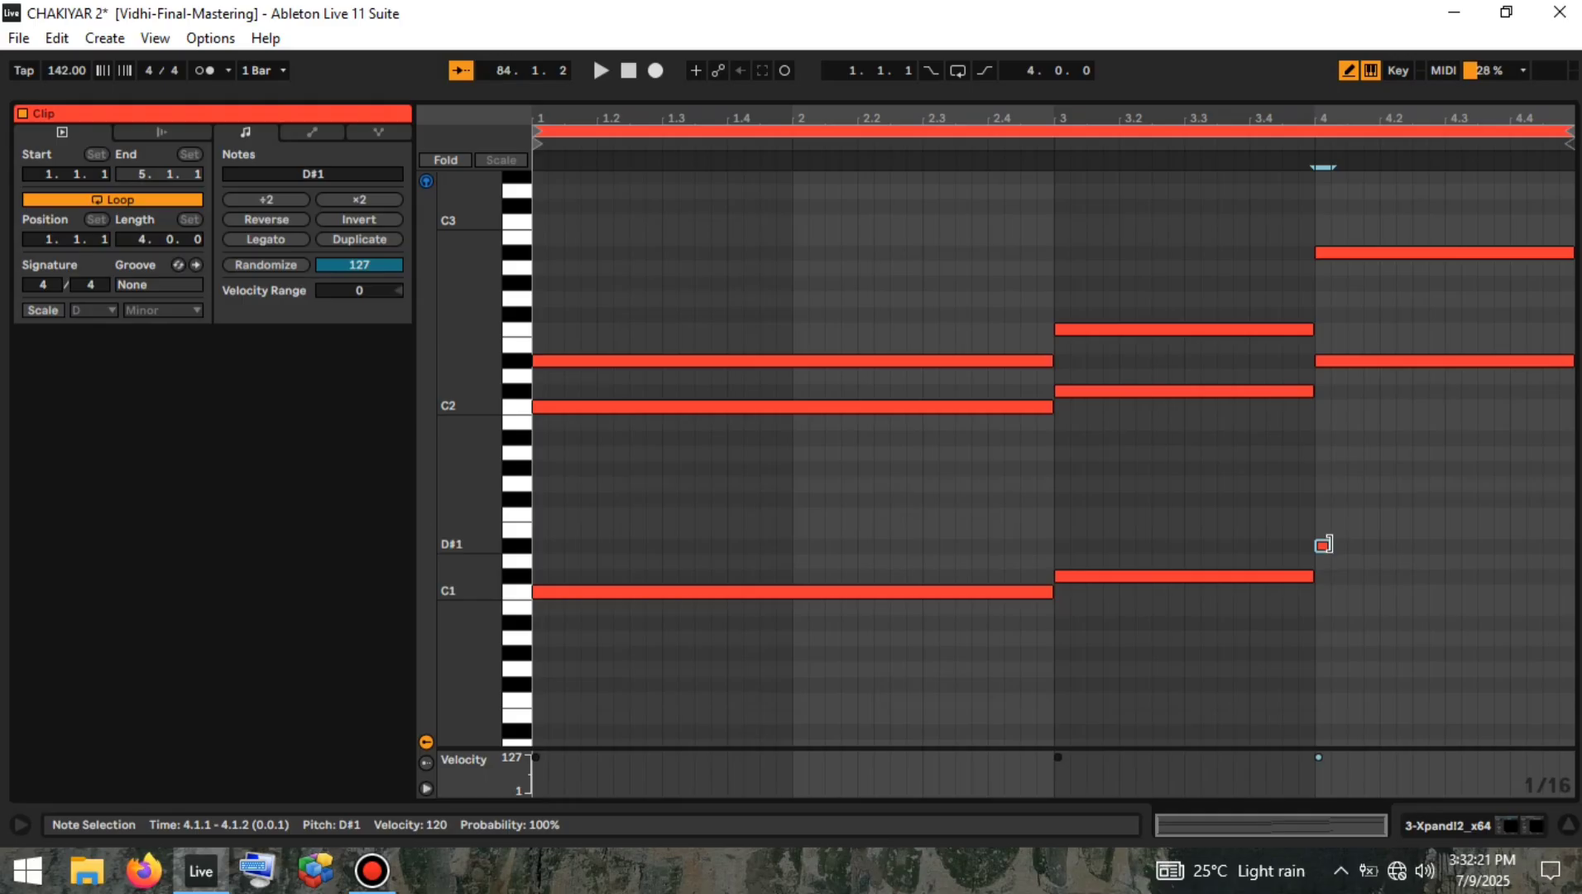
drag(1324, 544, 1575, 542)
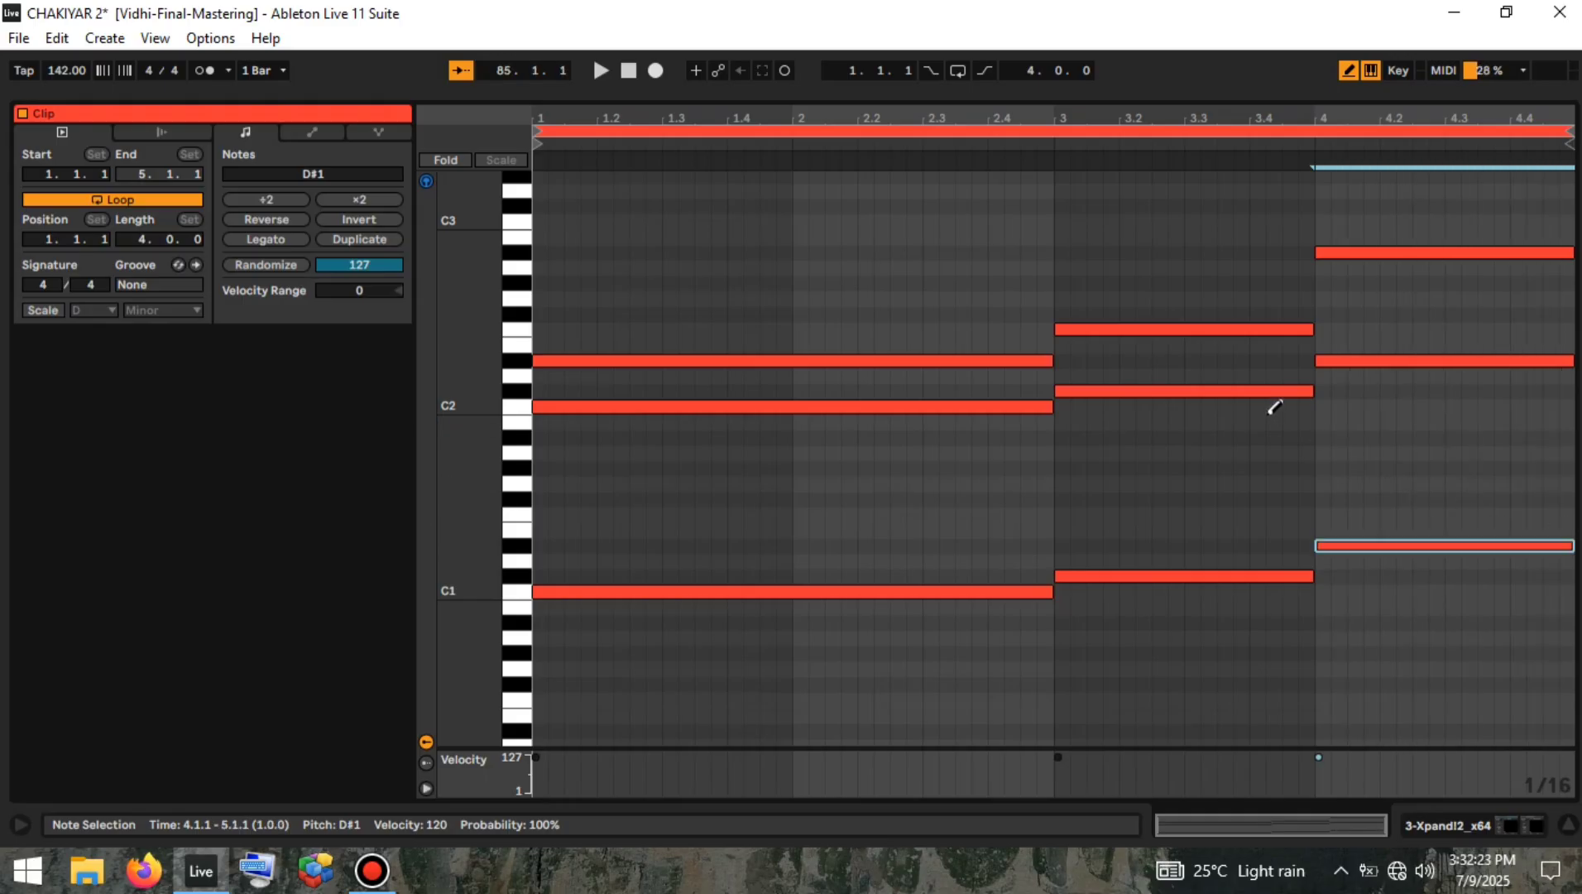
Step: Play back the chord clip and its frozen audio version
key(space)
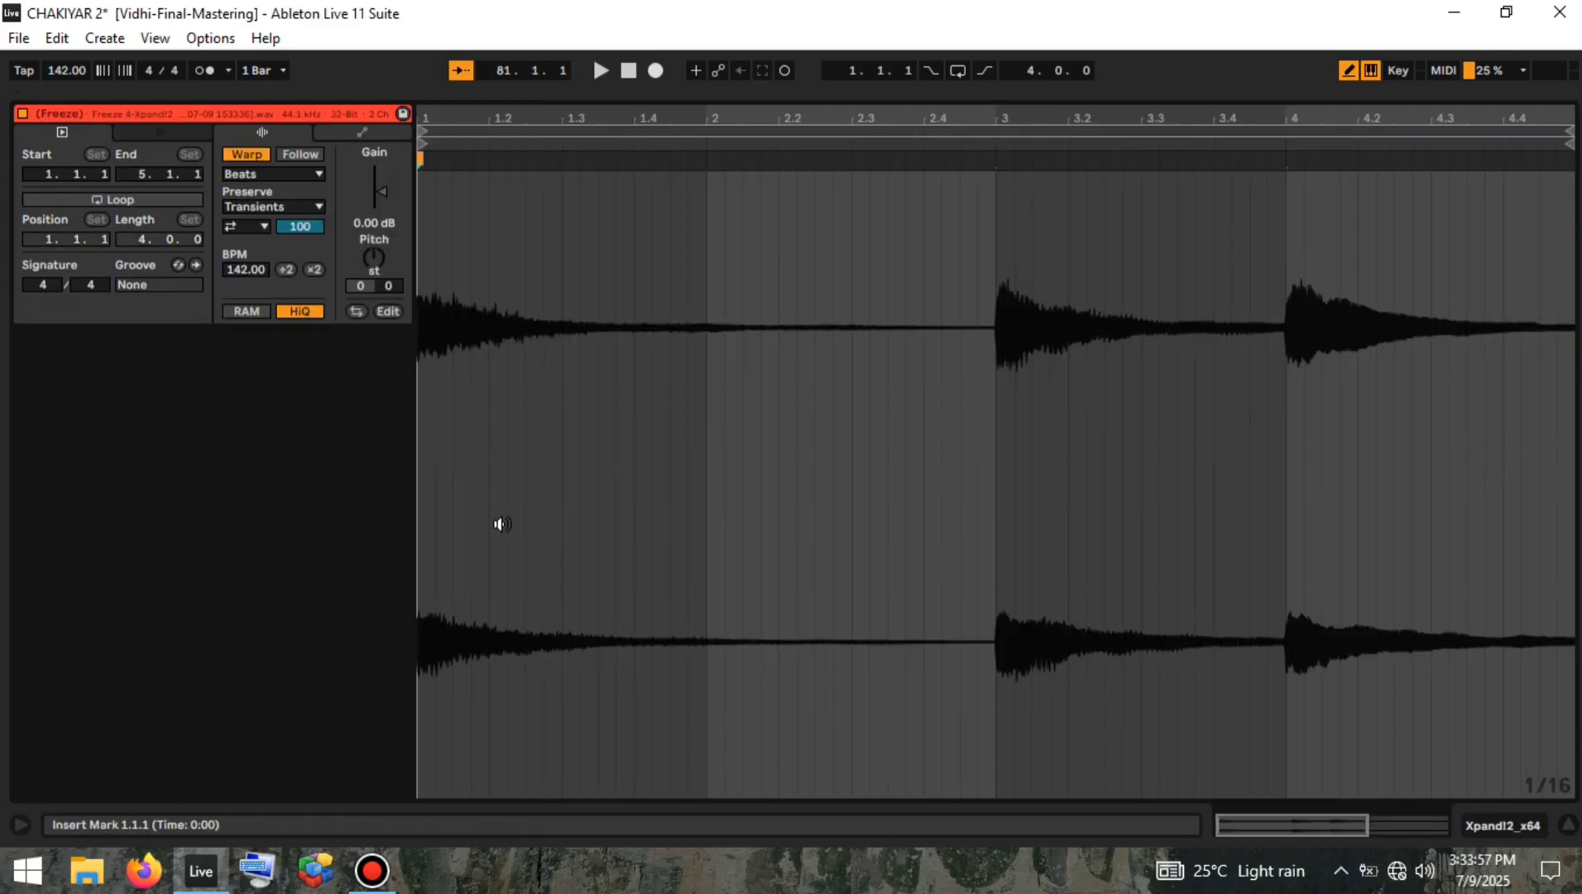
key(space)
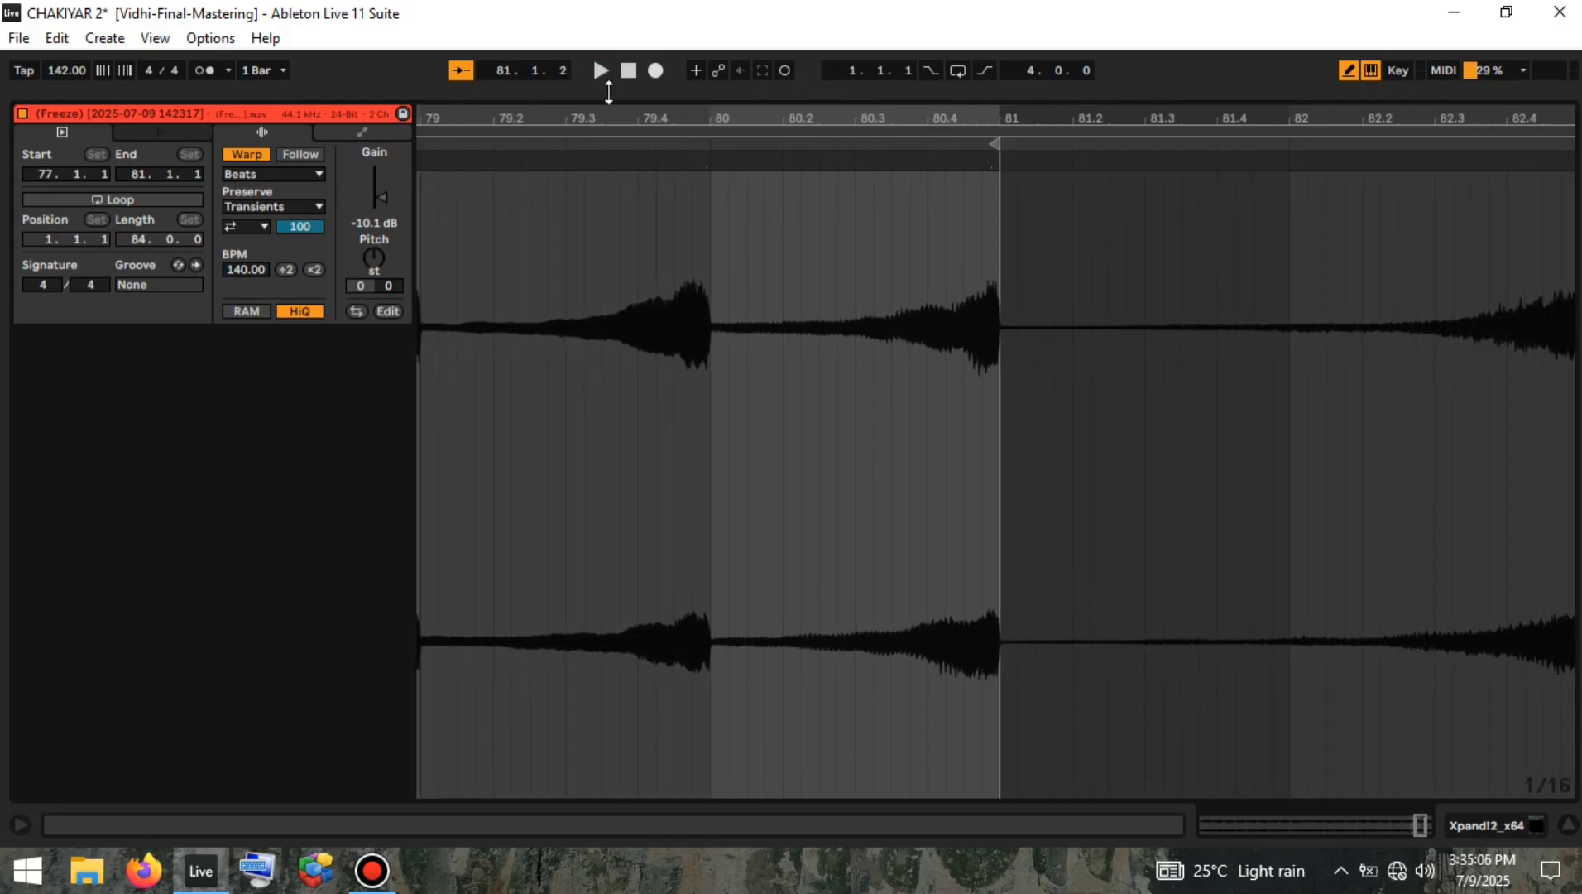
drag(590, 115, 1135, 100)
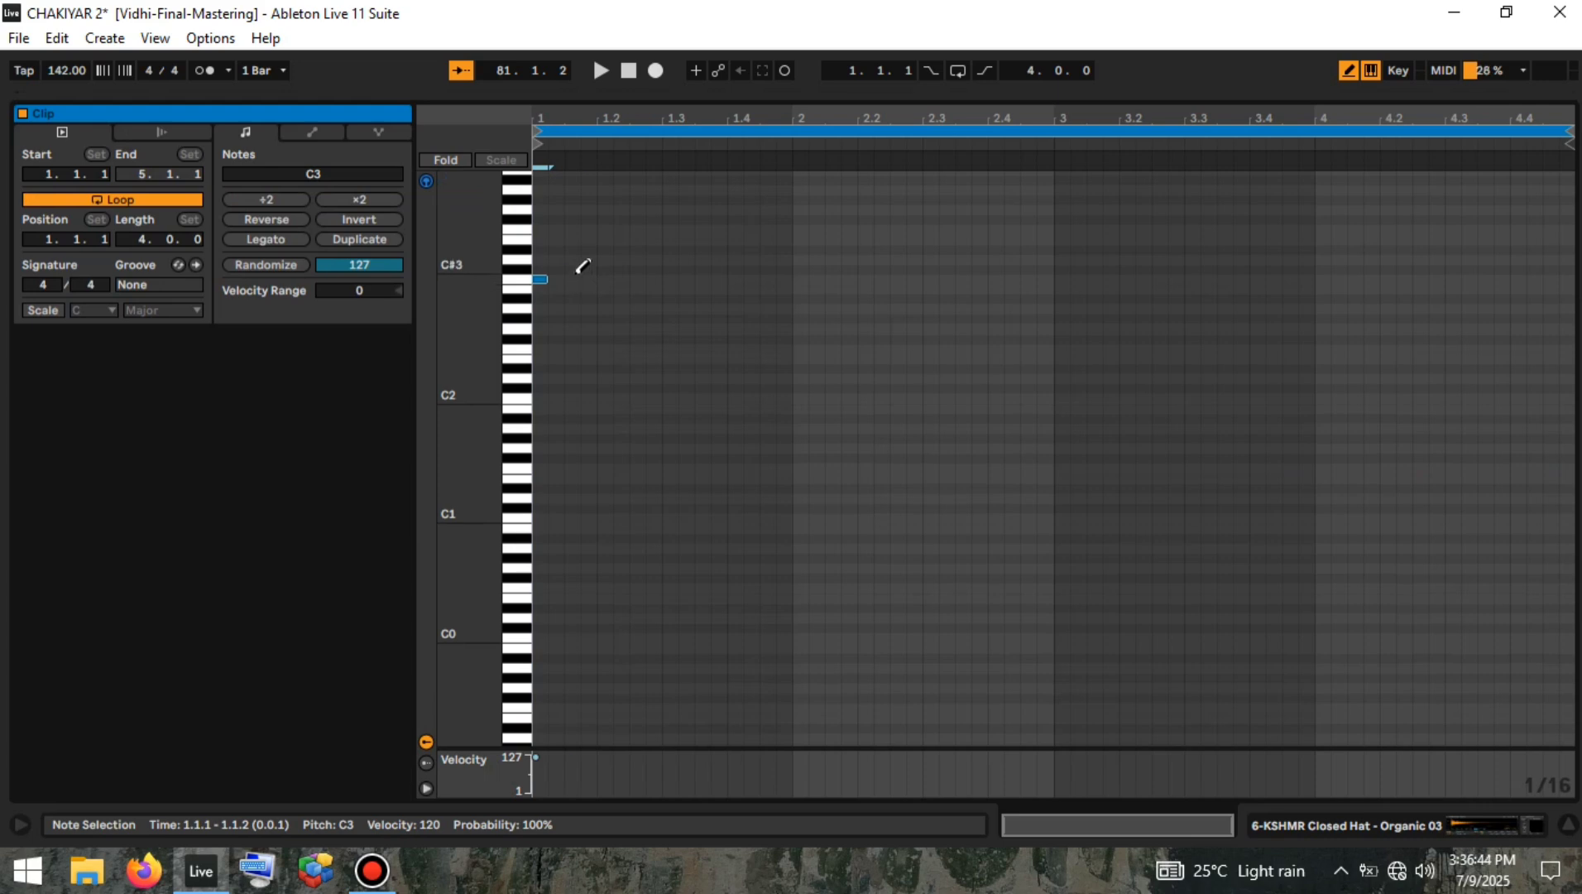
Step: Fill bar 1 of the closed hat clip with C3 sixteenth notes on every eighth, and duplicate them into bar 2
click(572, 269)
key(Down)
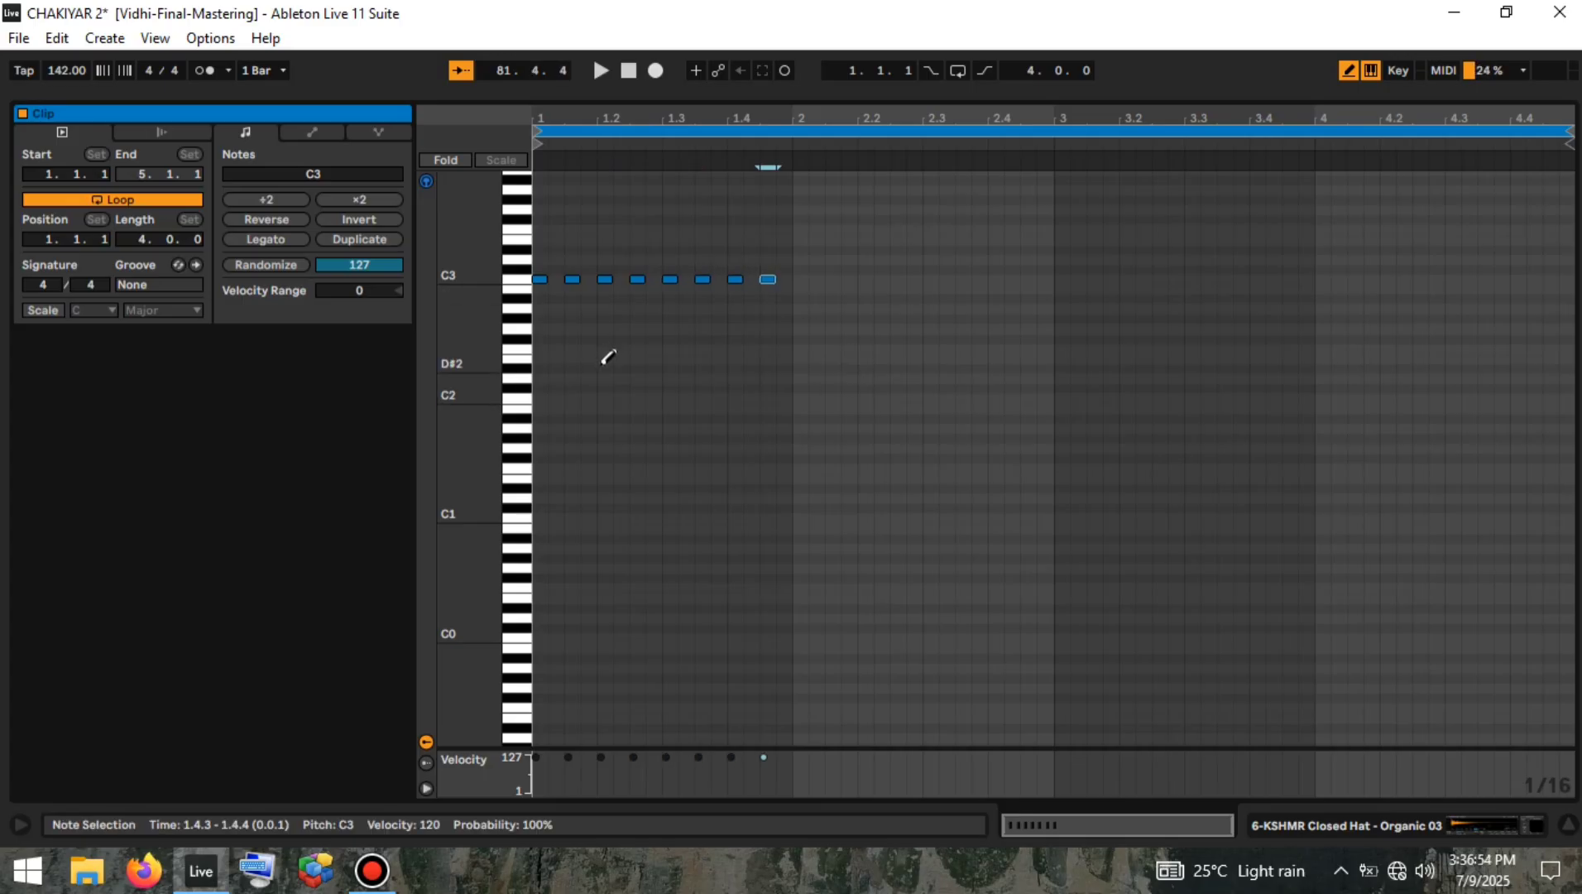
key(ctrl+a)
key(ctrl+d)
key(Right)
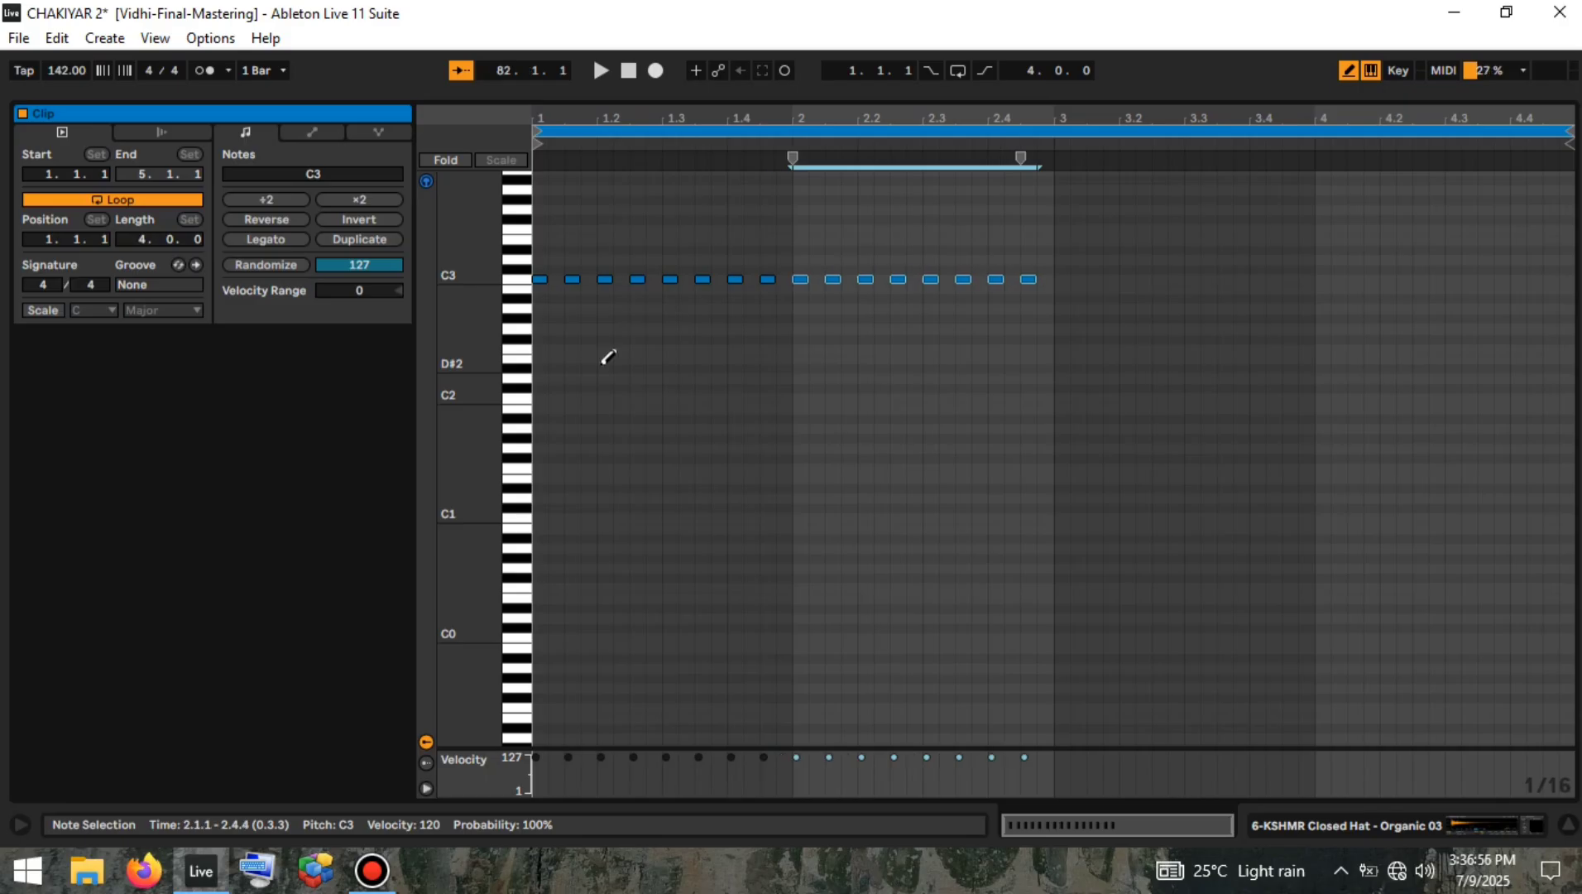
Step: Add extra C3 closed hat hits at 1.2.4, 2.2.4 and 2.4.4, and duplicate the two-bar pattern into bars 3 and 4
click(653, 278)
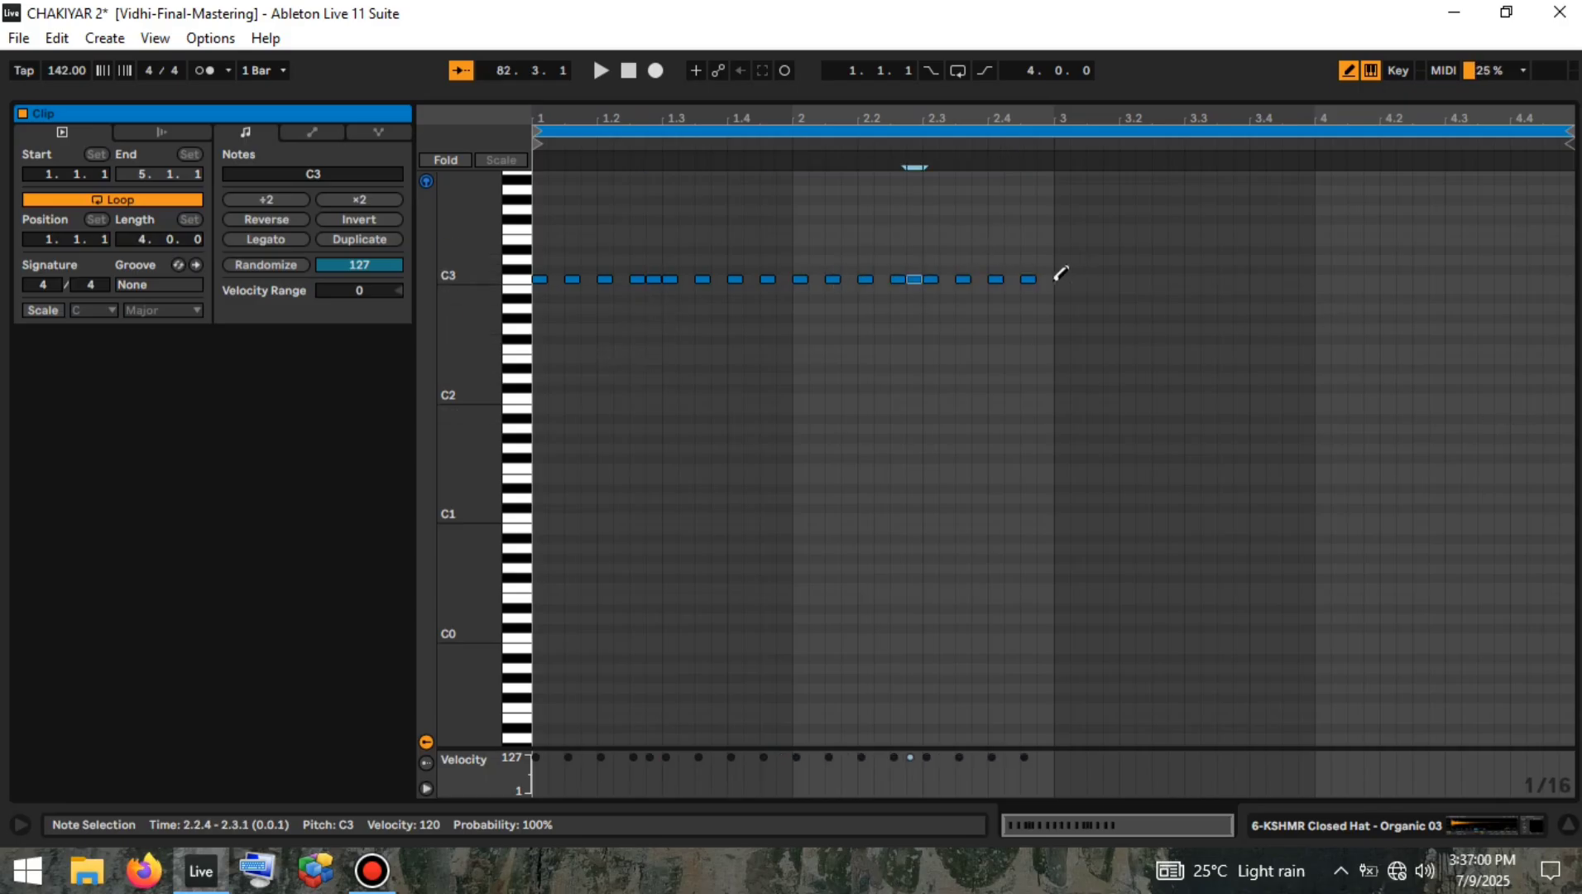
key(space)
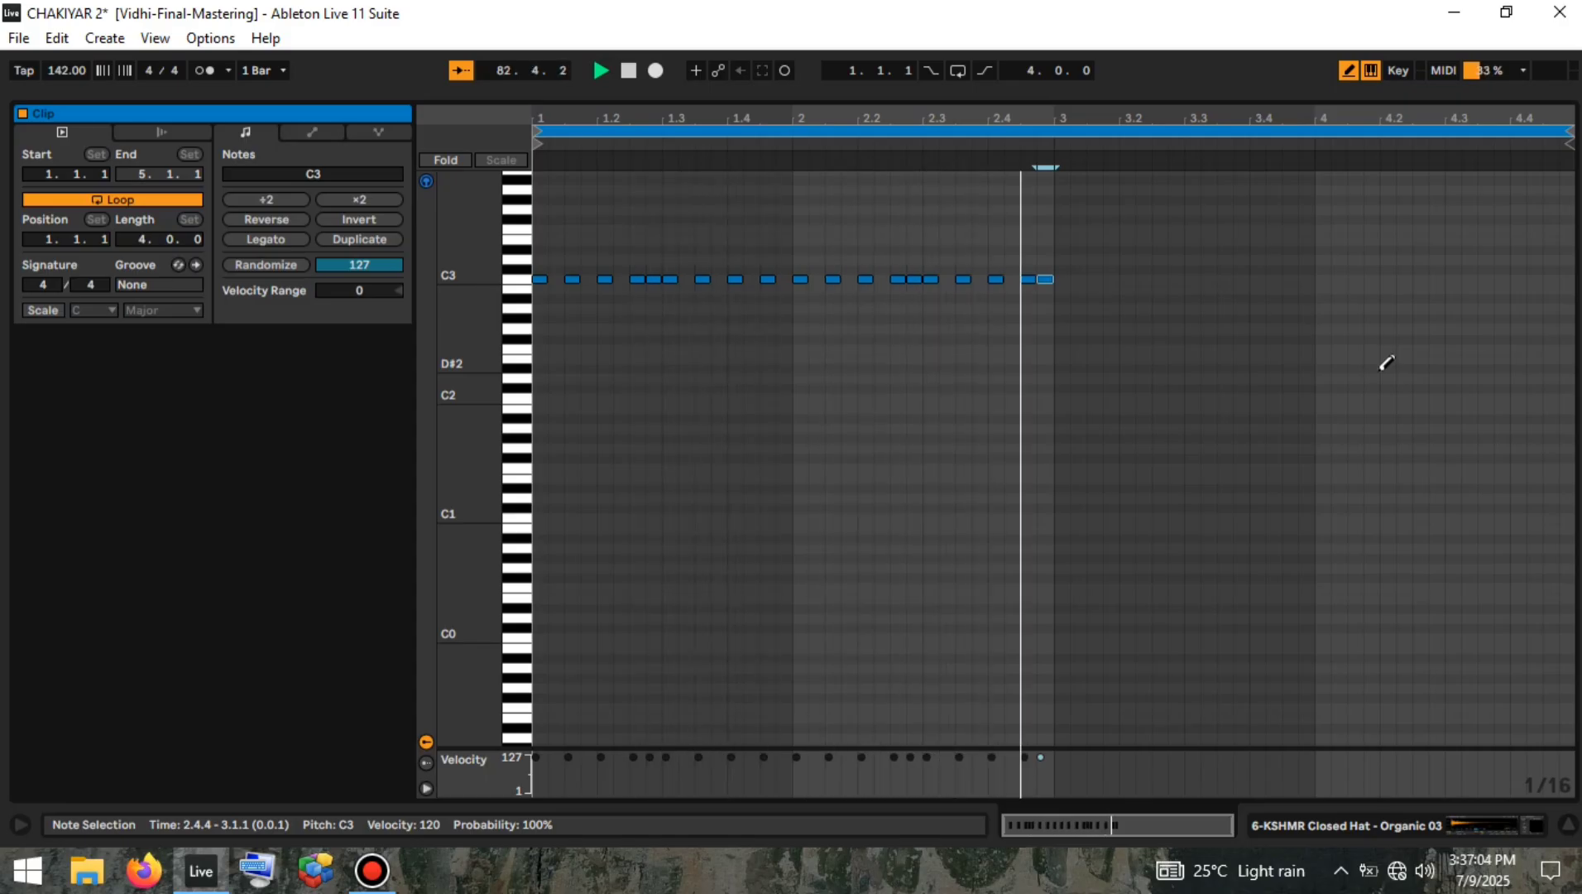
key(ctrl+a)
key(ctrl+d)
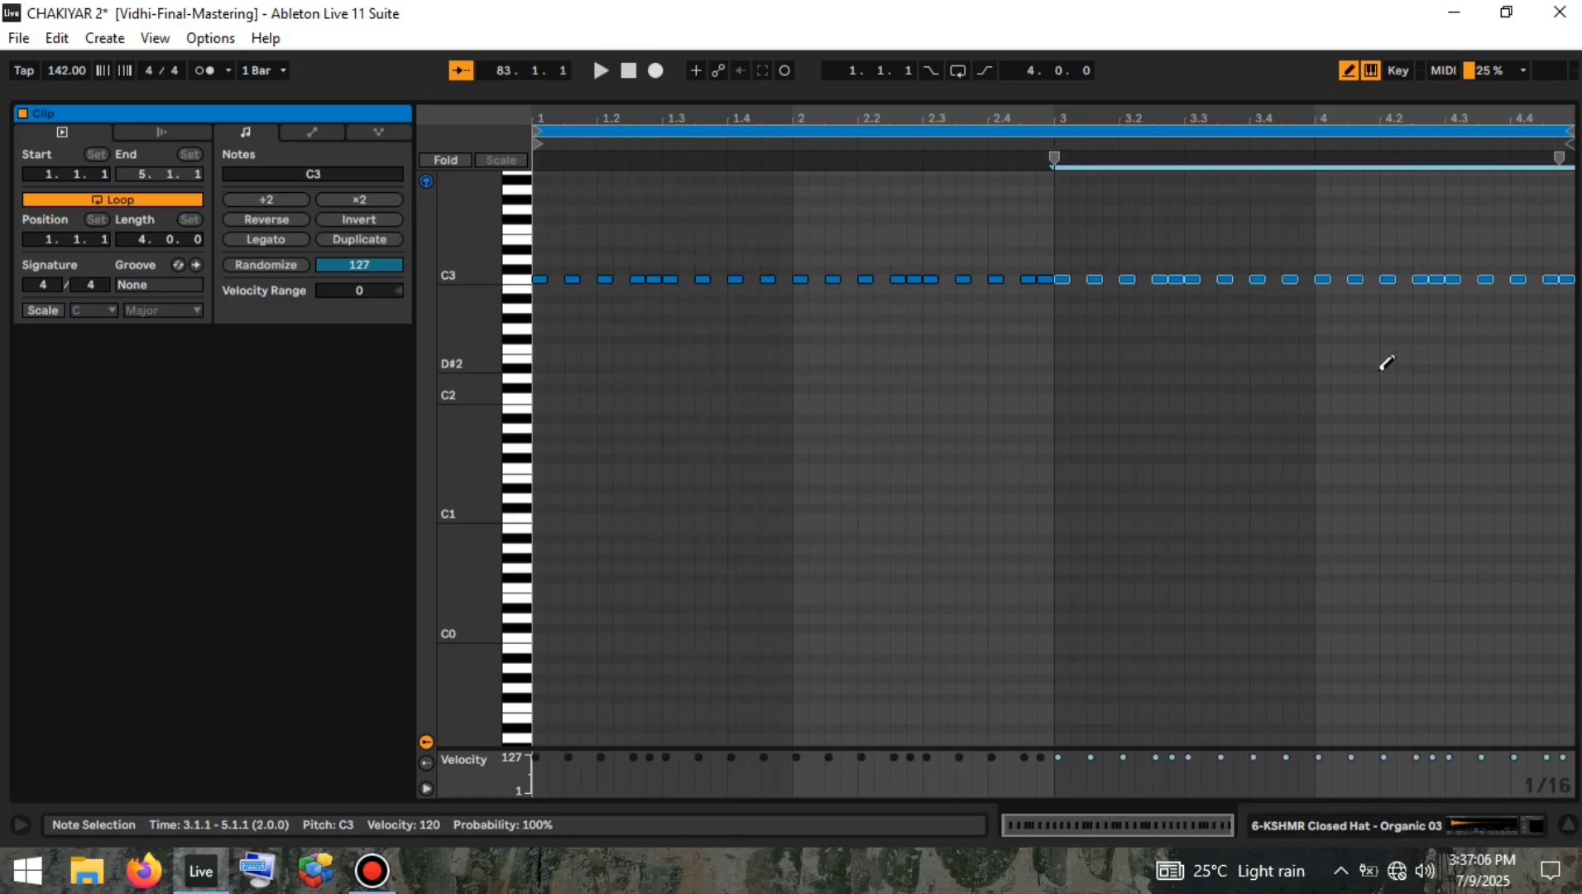
key(space)
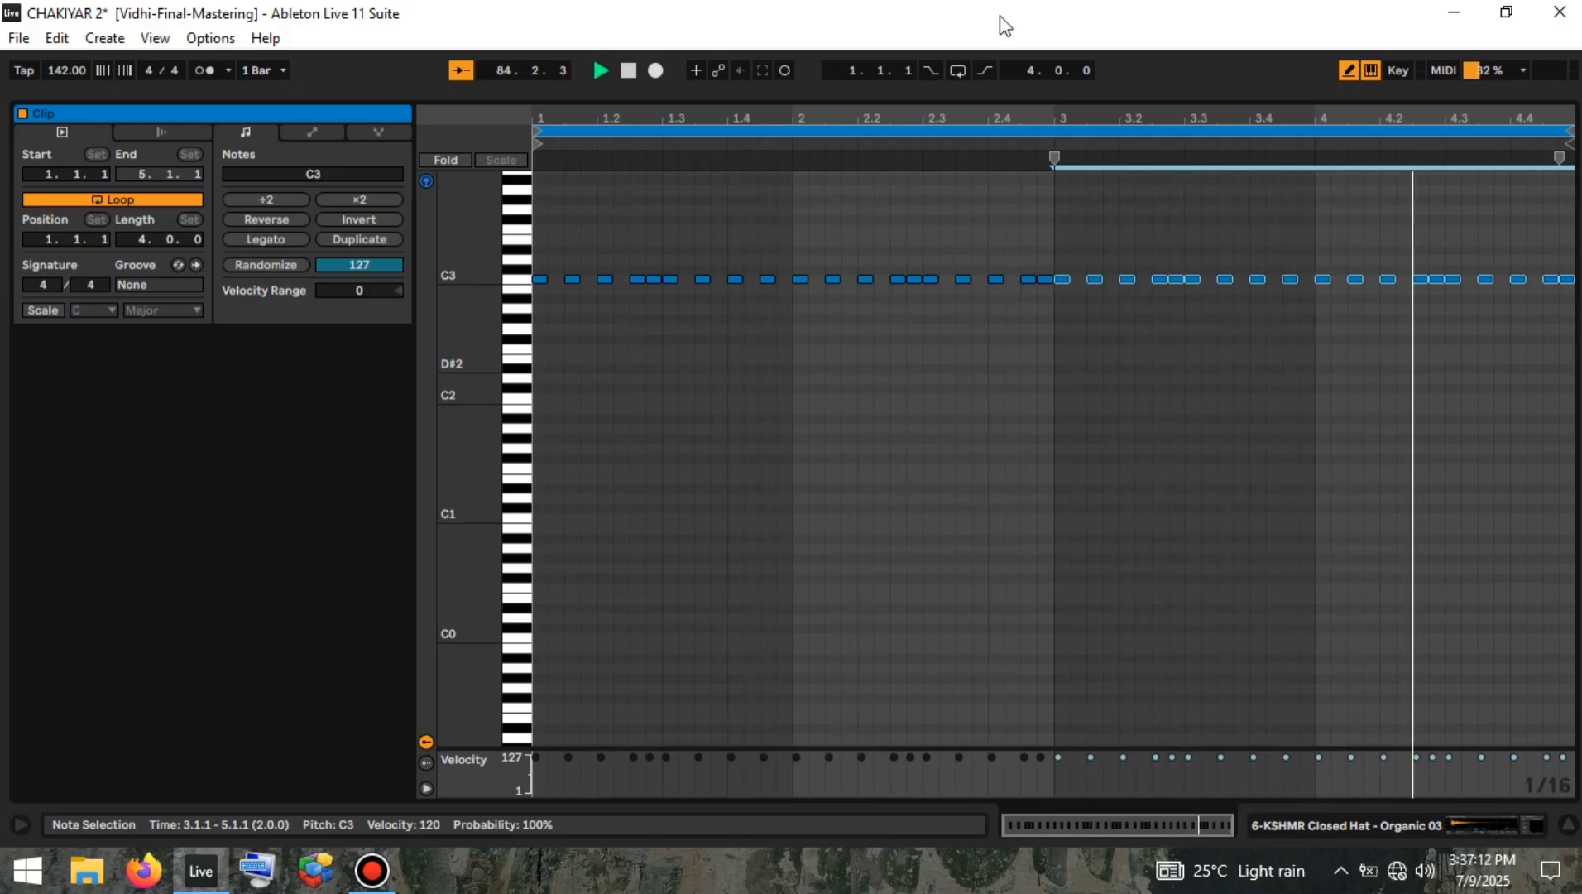
key(space)
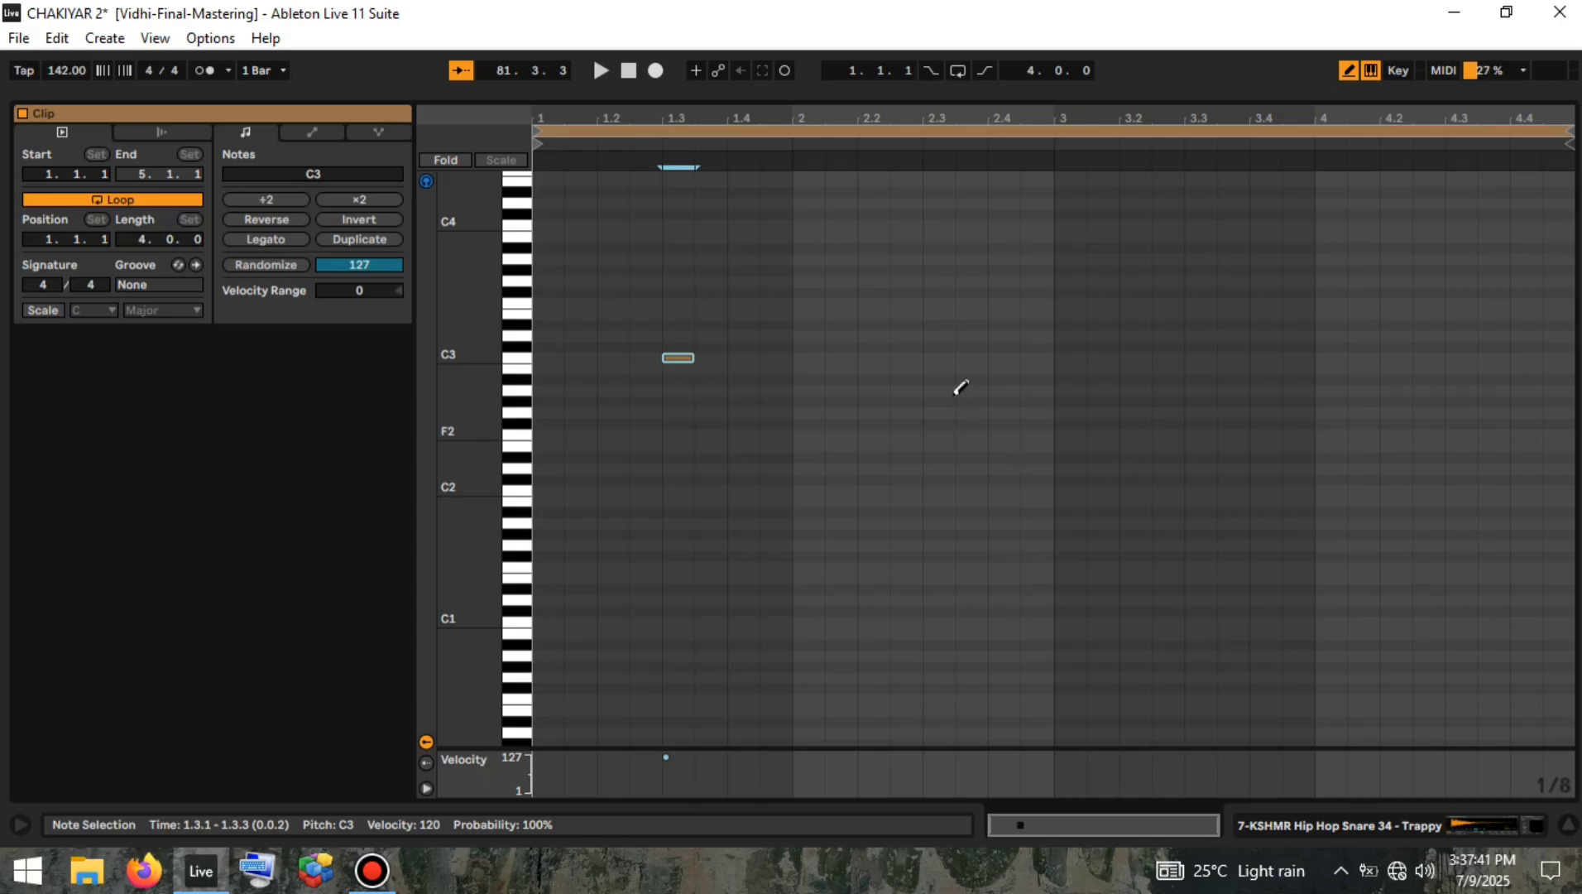
Step: Add eighth-note C3 snare hits at 2.3, 3.3 and 4.3 plus extra hits at 2.1.3 and 4.1.3, and play the pattern
click(938, 356)
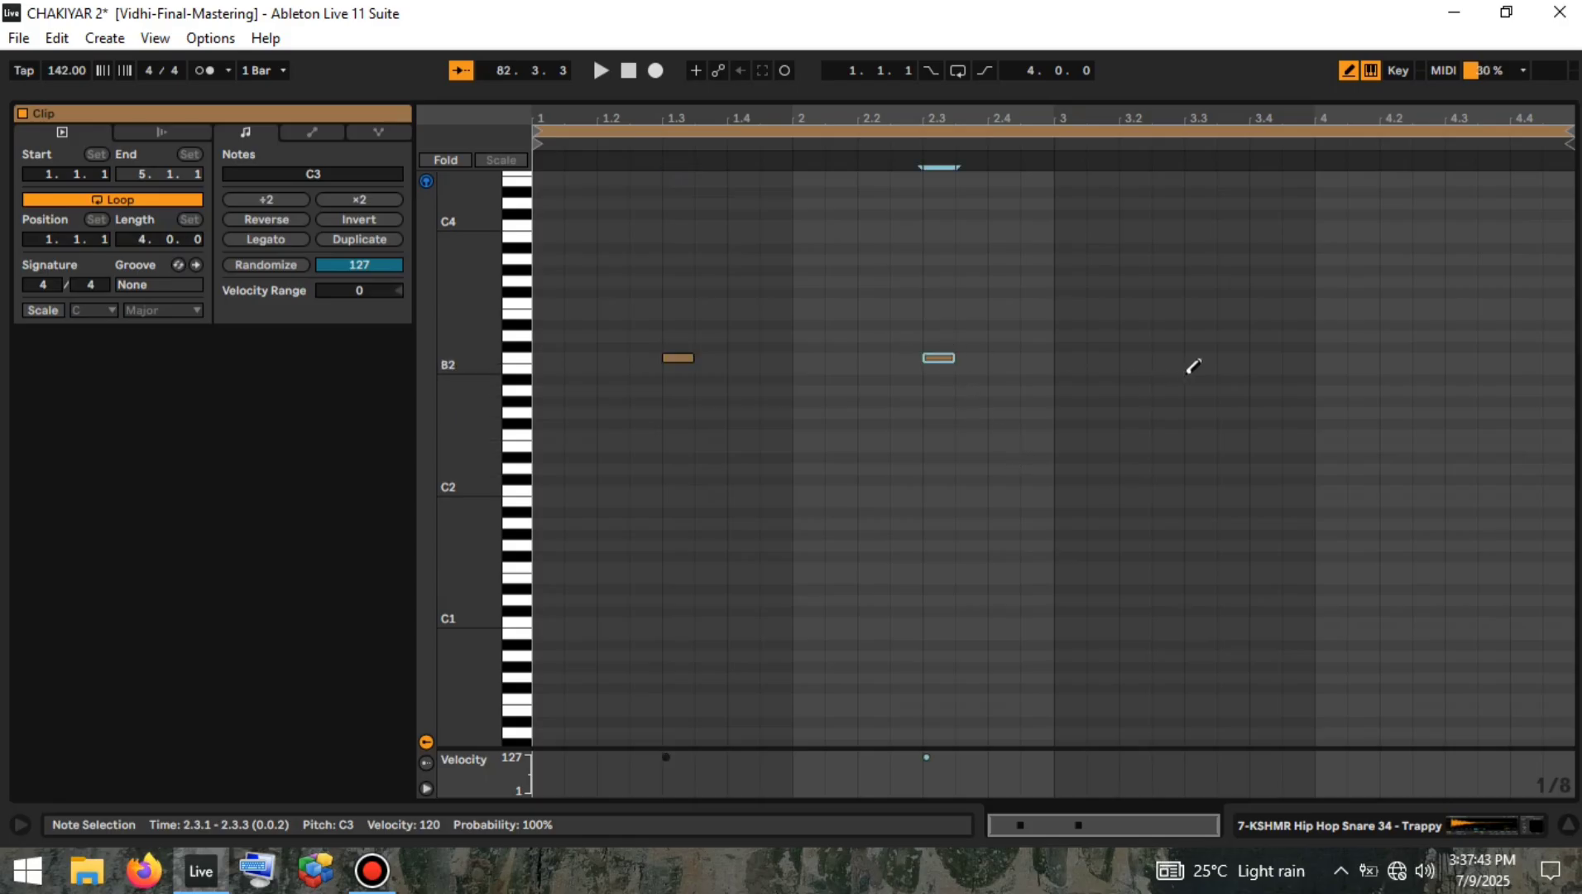
click(1201, 357)
click(1461, 357)
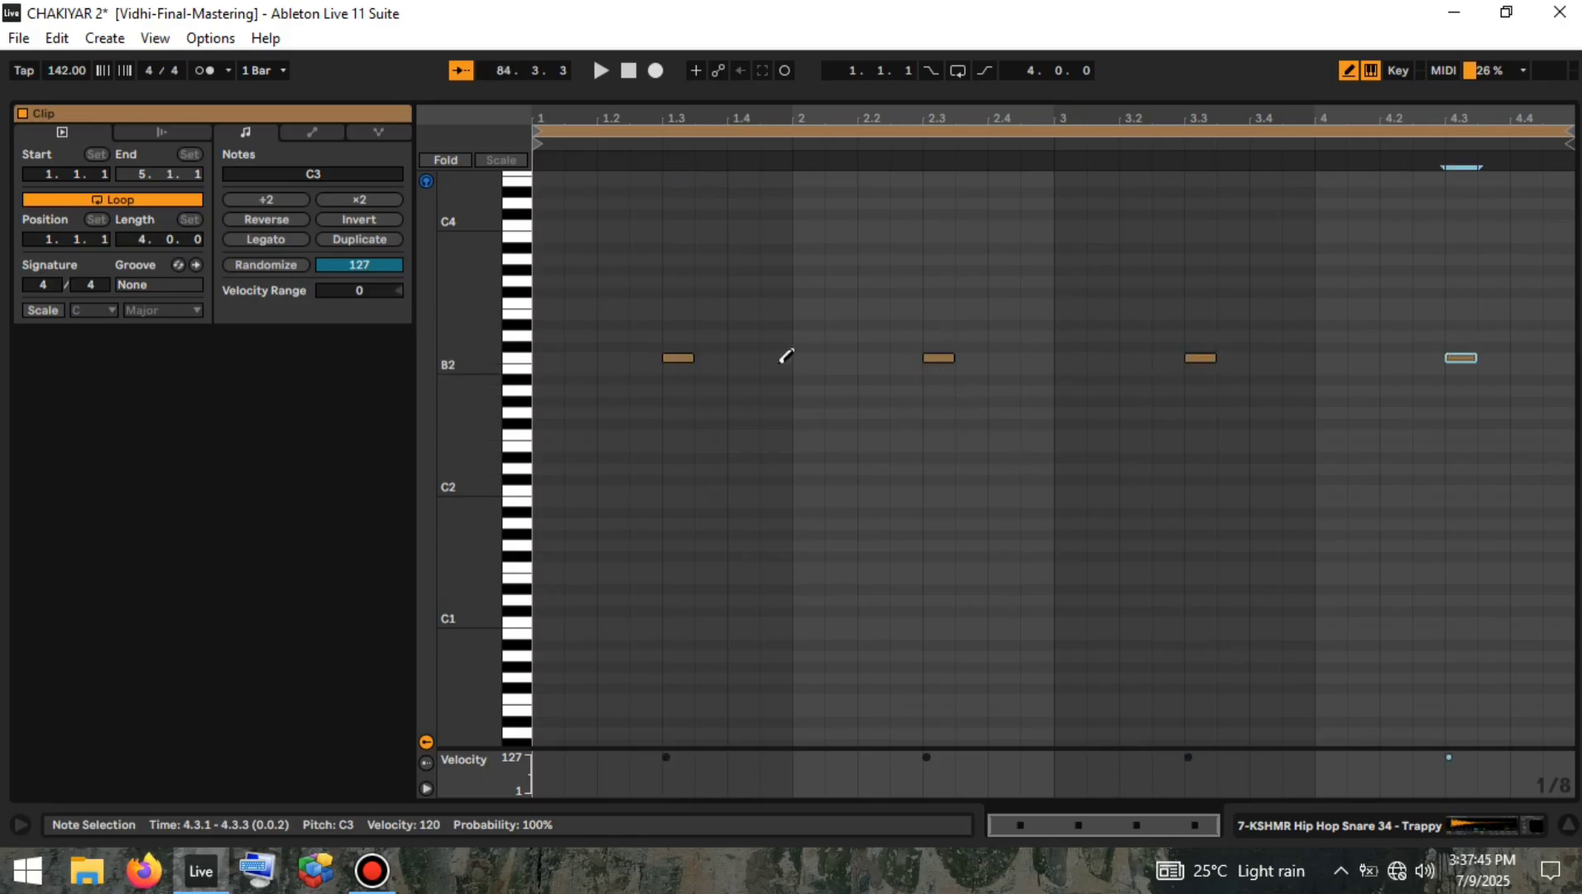
click(841, 357)
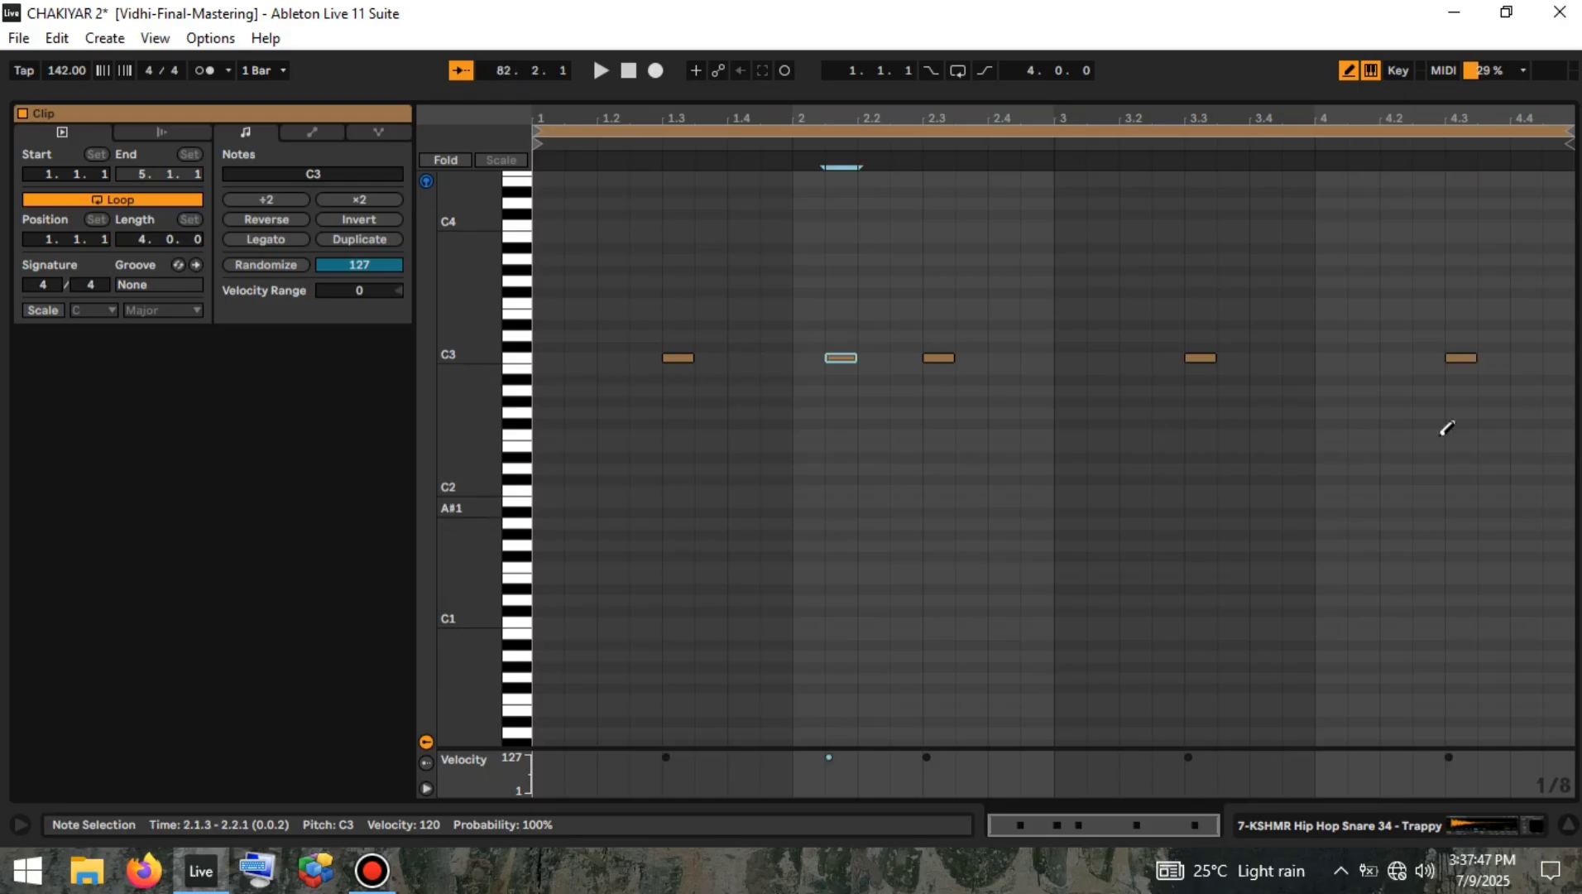
click(1362, 357)
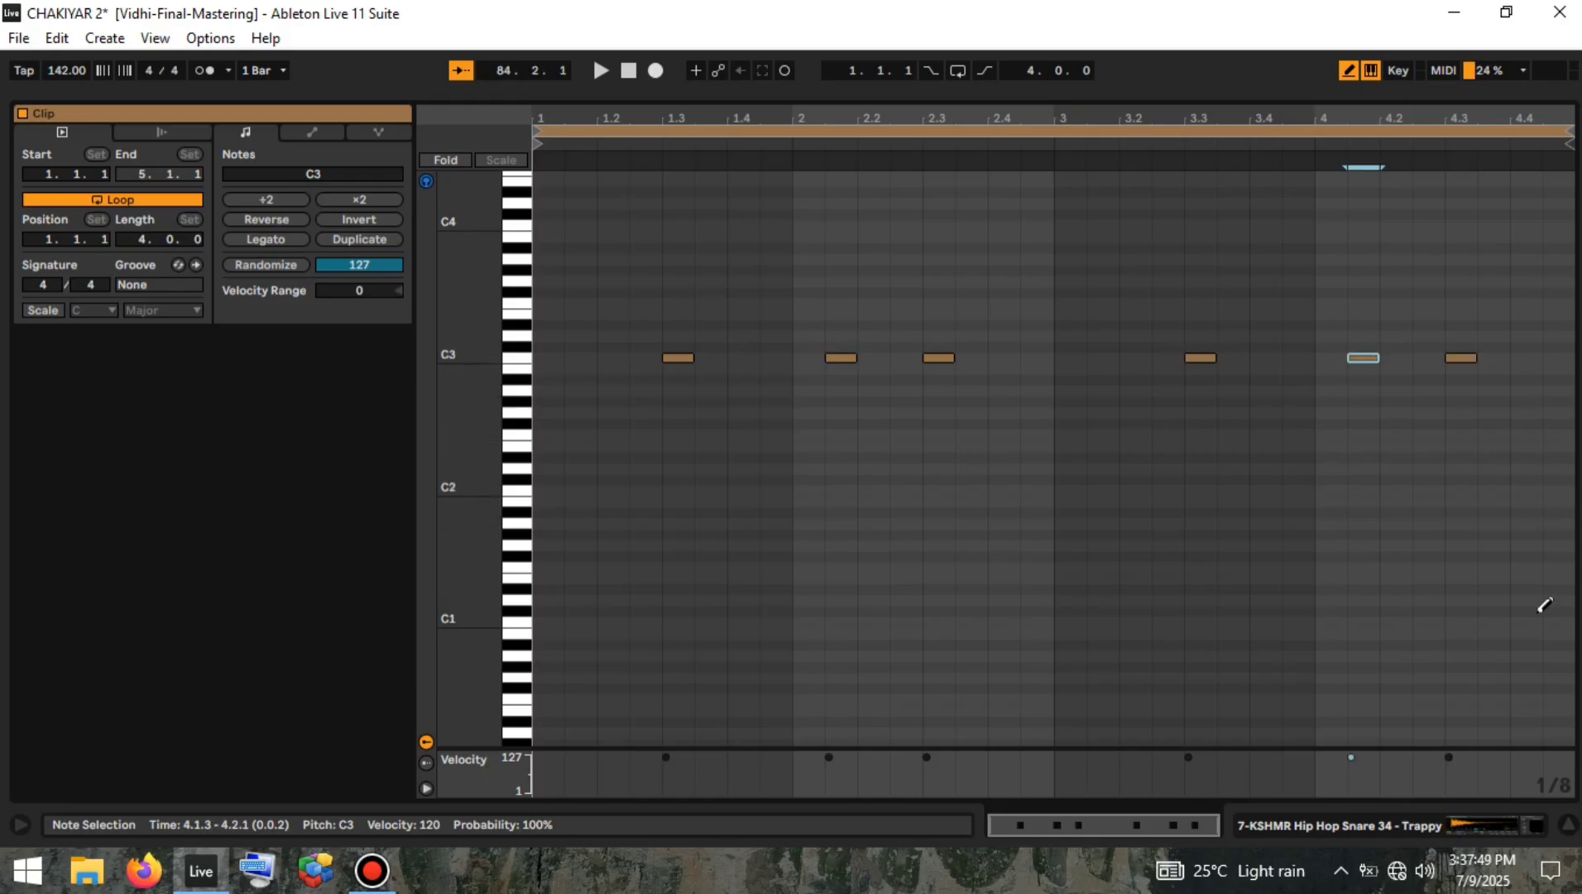
key(space)
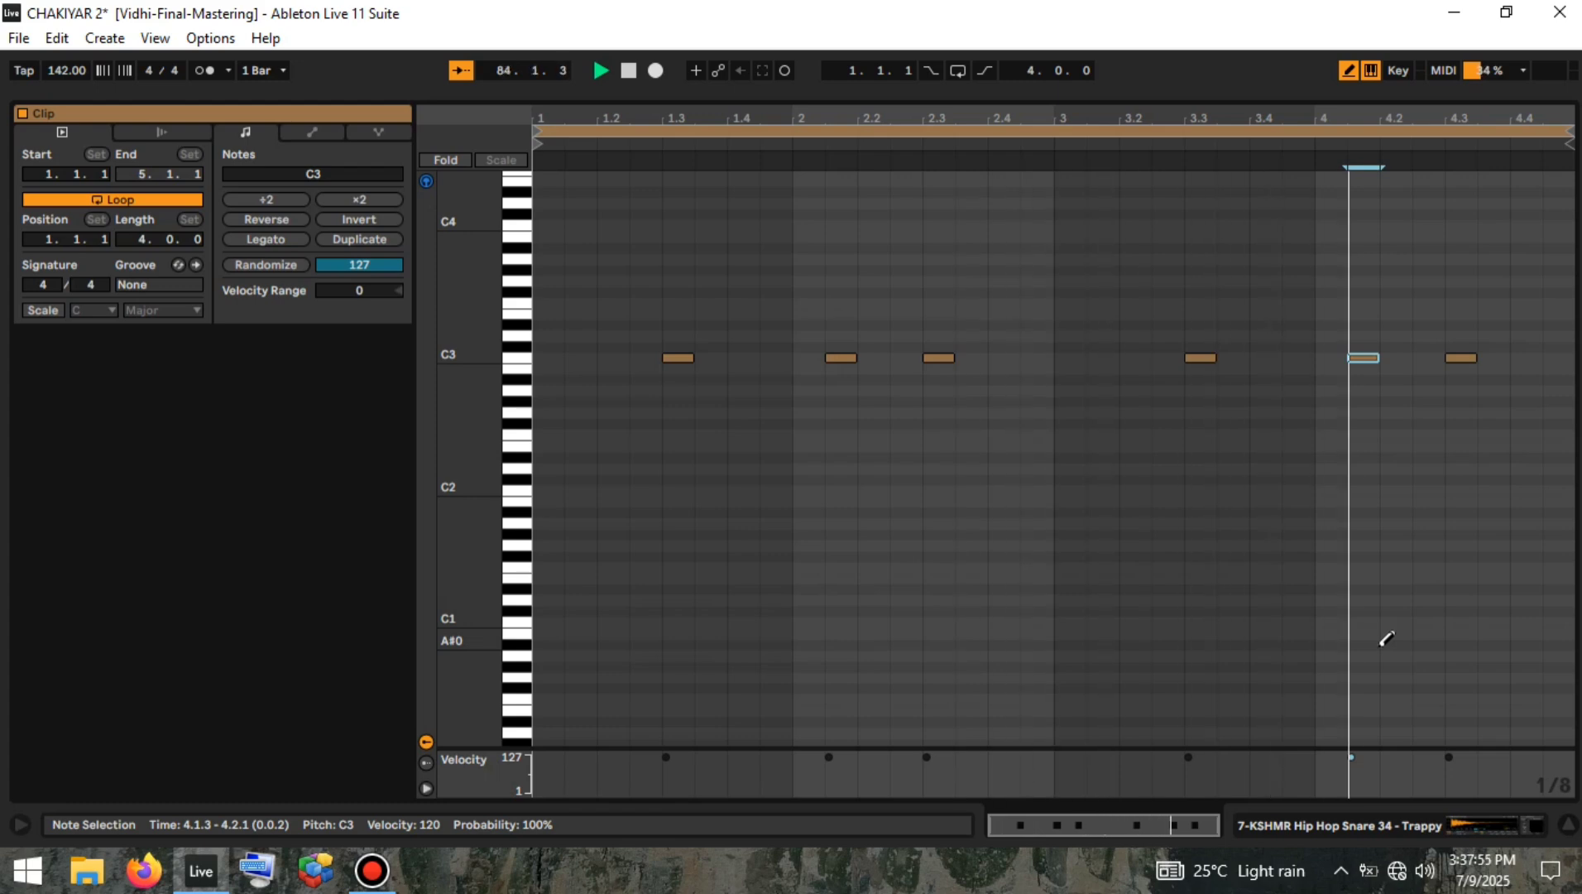
key(space)
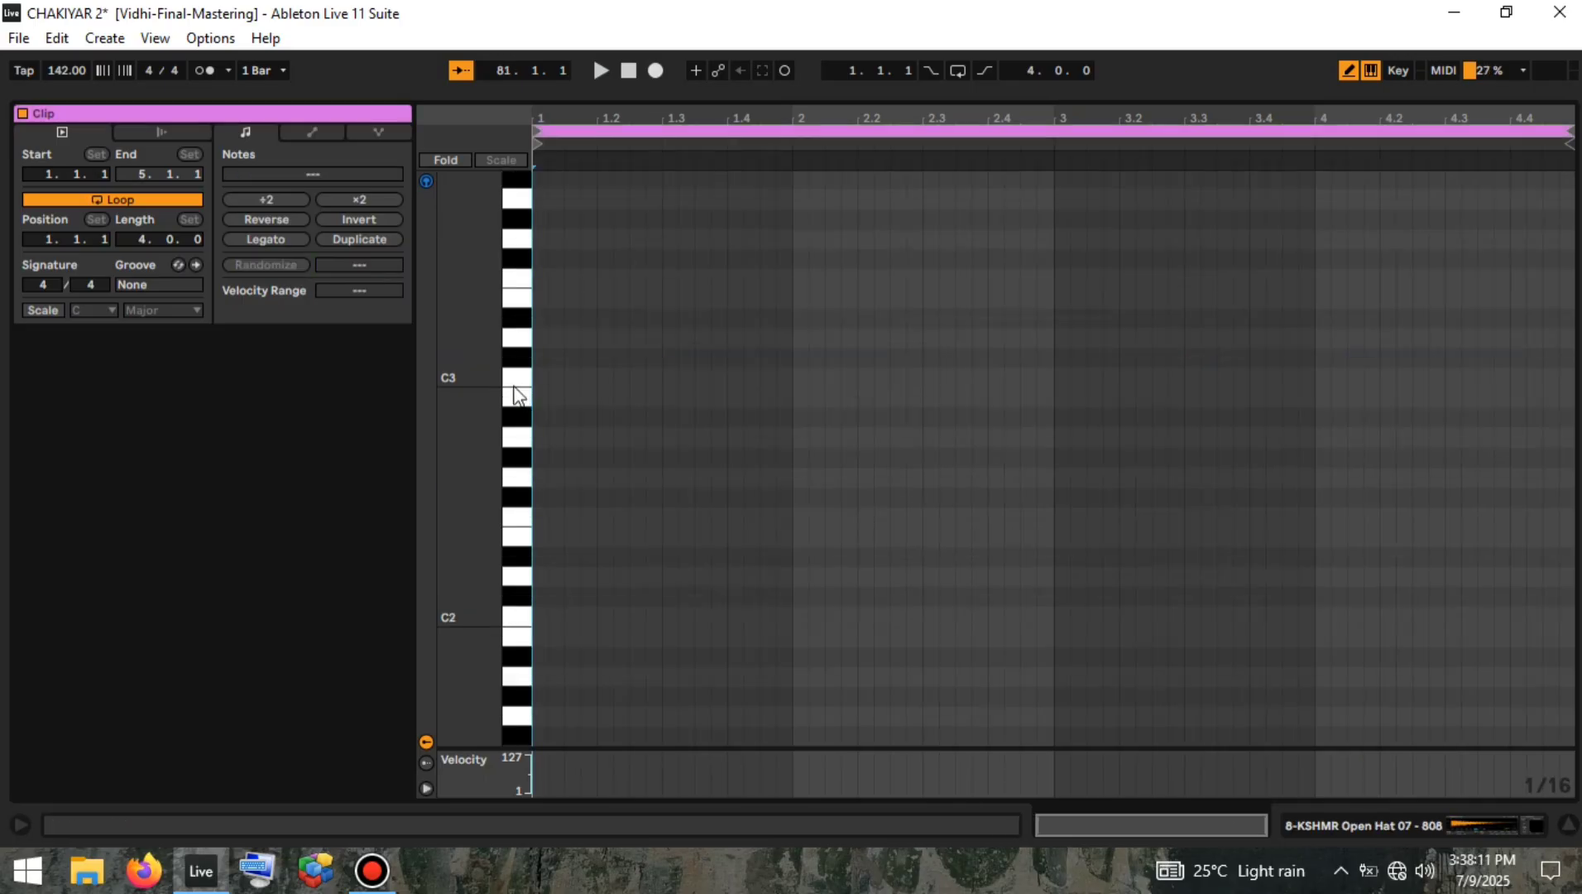
Step: Place eighth-note C3 open hat hits at the start of bars 1 and 3, and play the pattern
click(542, 376)
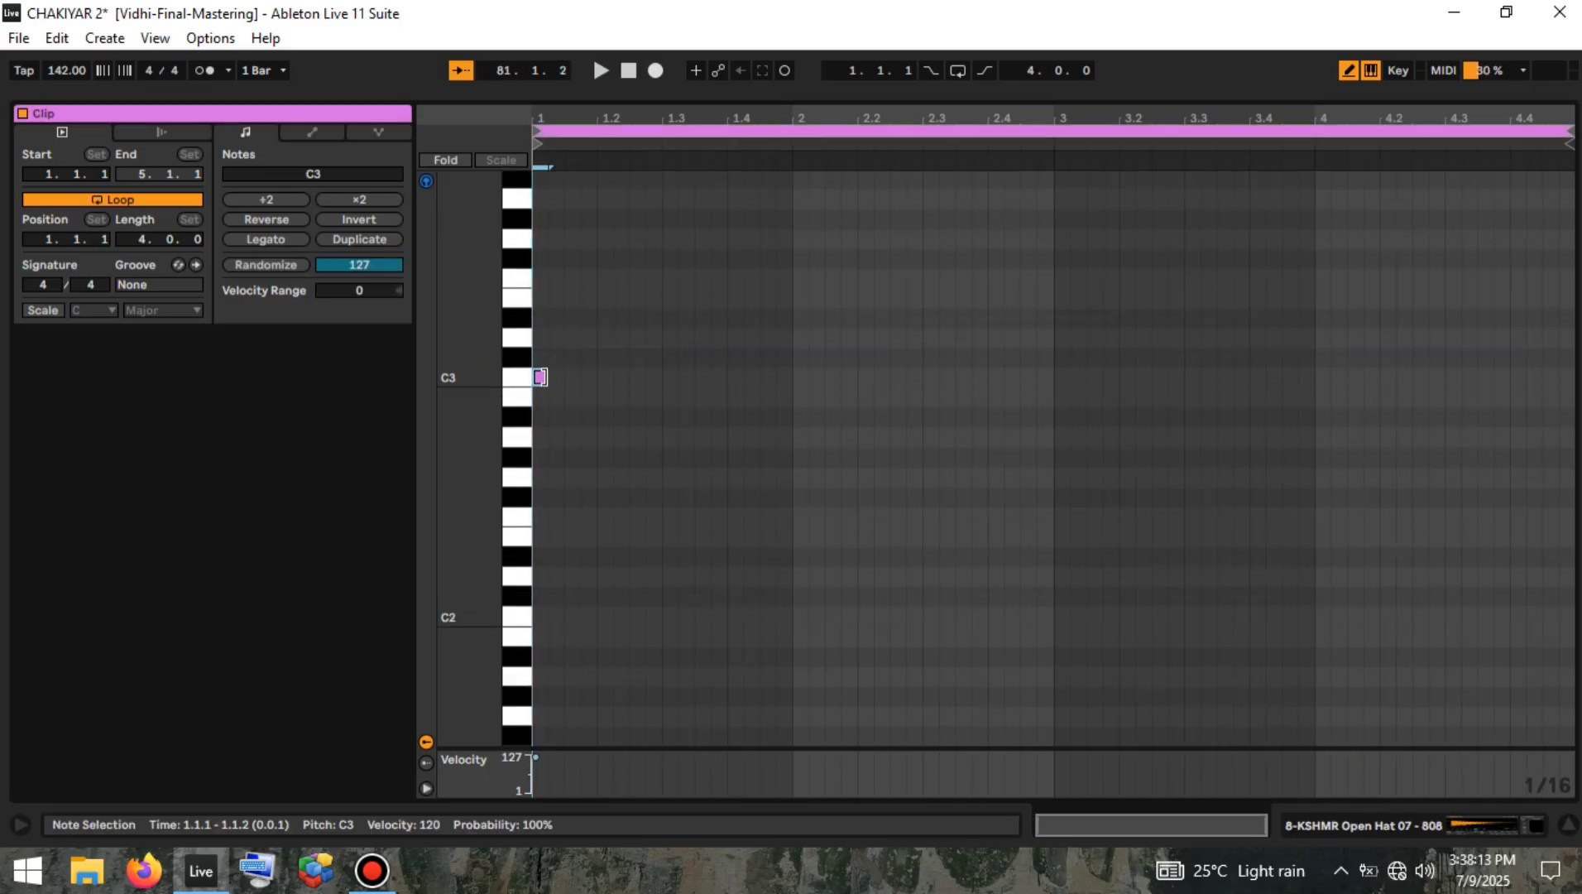
drag(542, 378, 562, 378)
click(1067, 374)
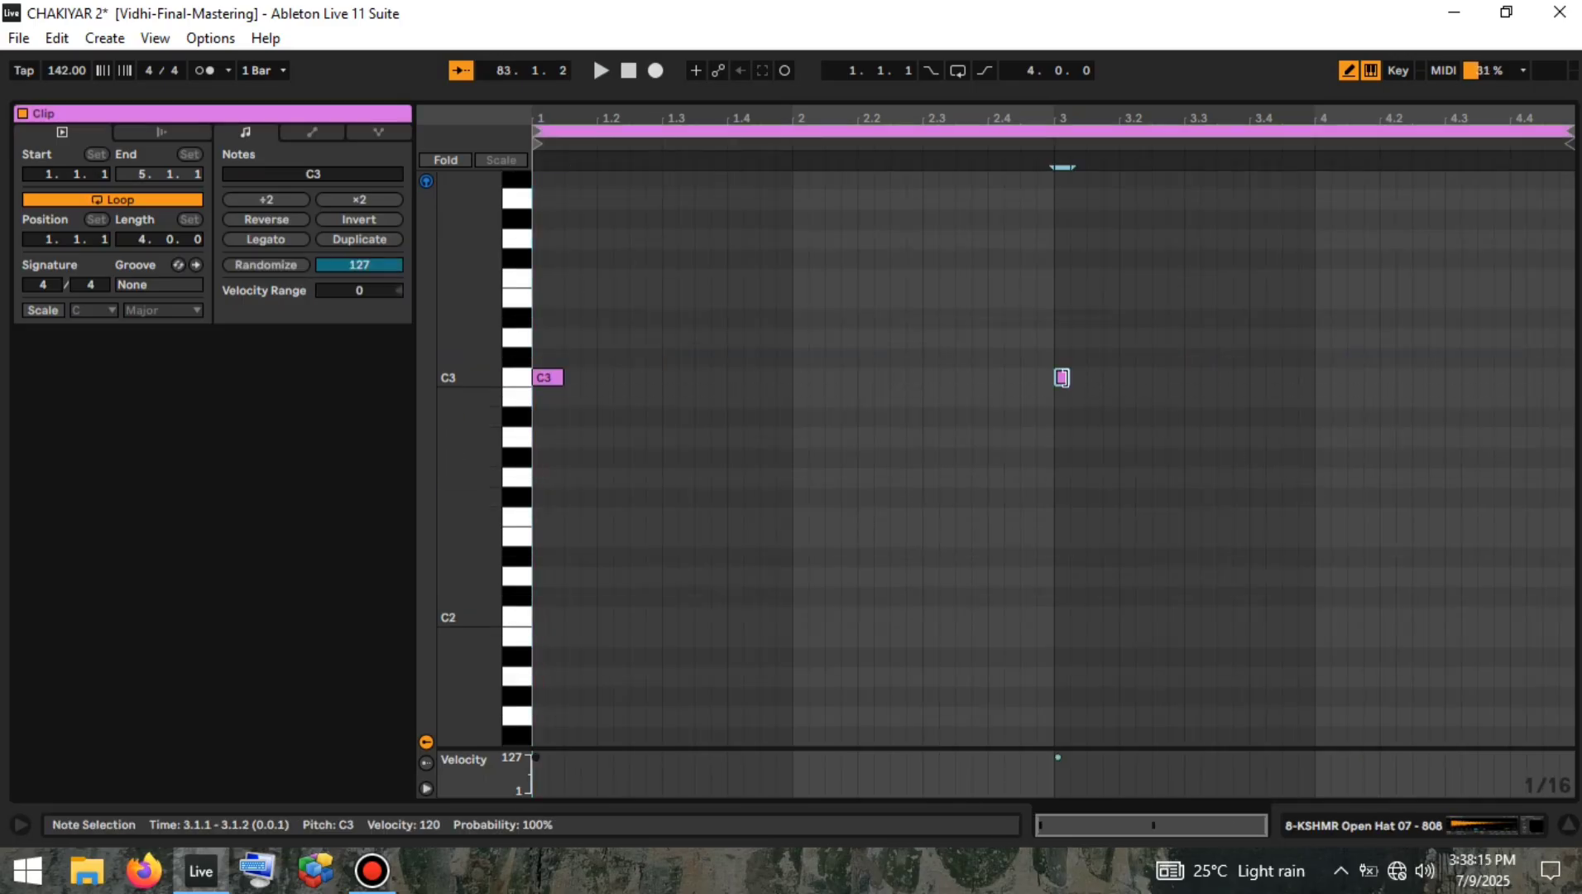
key(space)
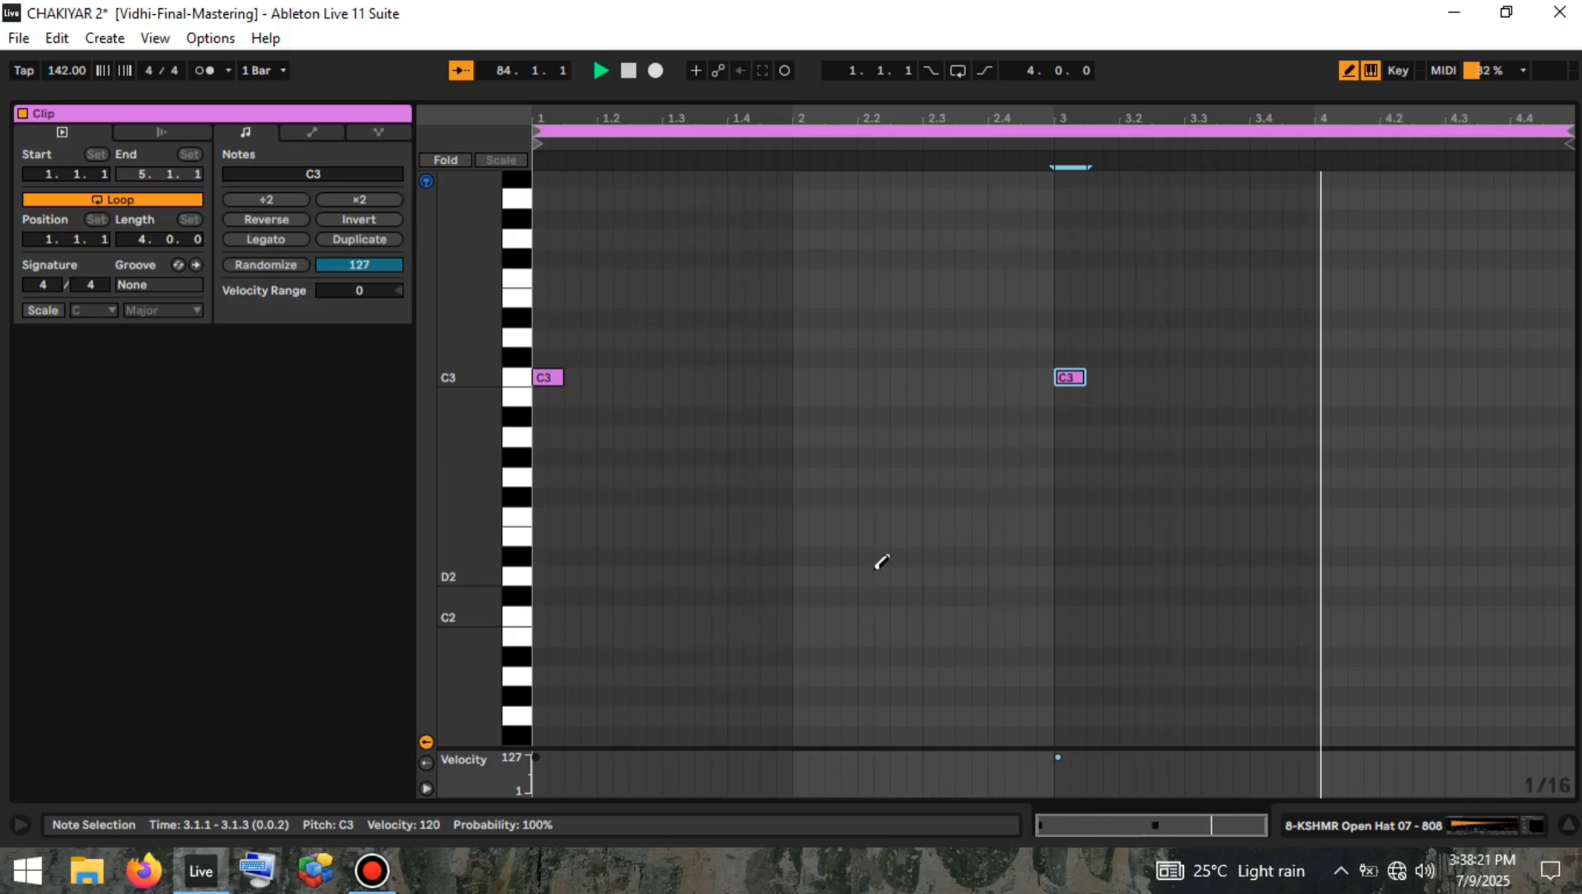
key(space)
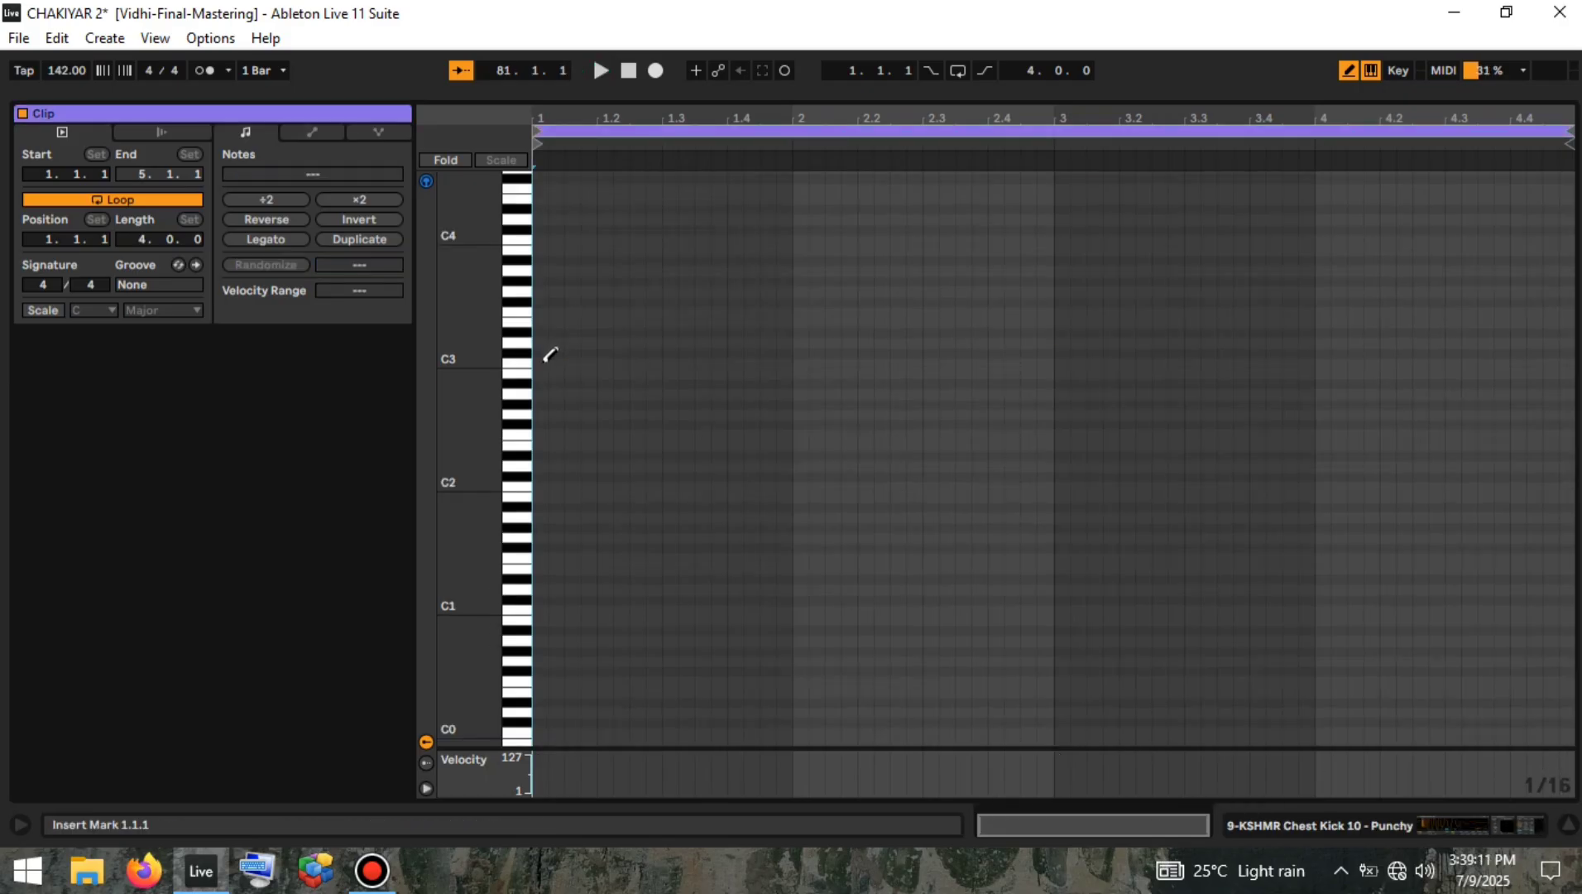
Step: Add C3 sixteenth-note kick hits at 1.1.1, 1.2.3, 1.4.1, 1.4.3, 2.2.1, 2.3.3 and 2.4.3, and play the pattern
click(542, 362)
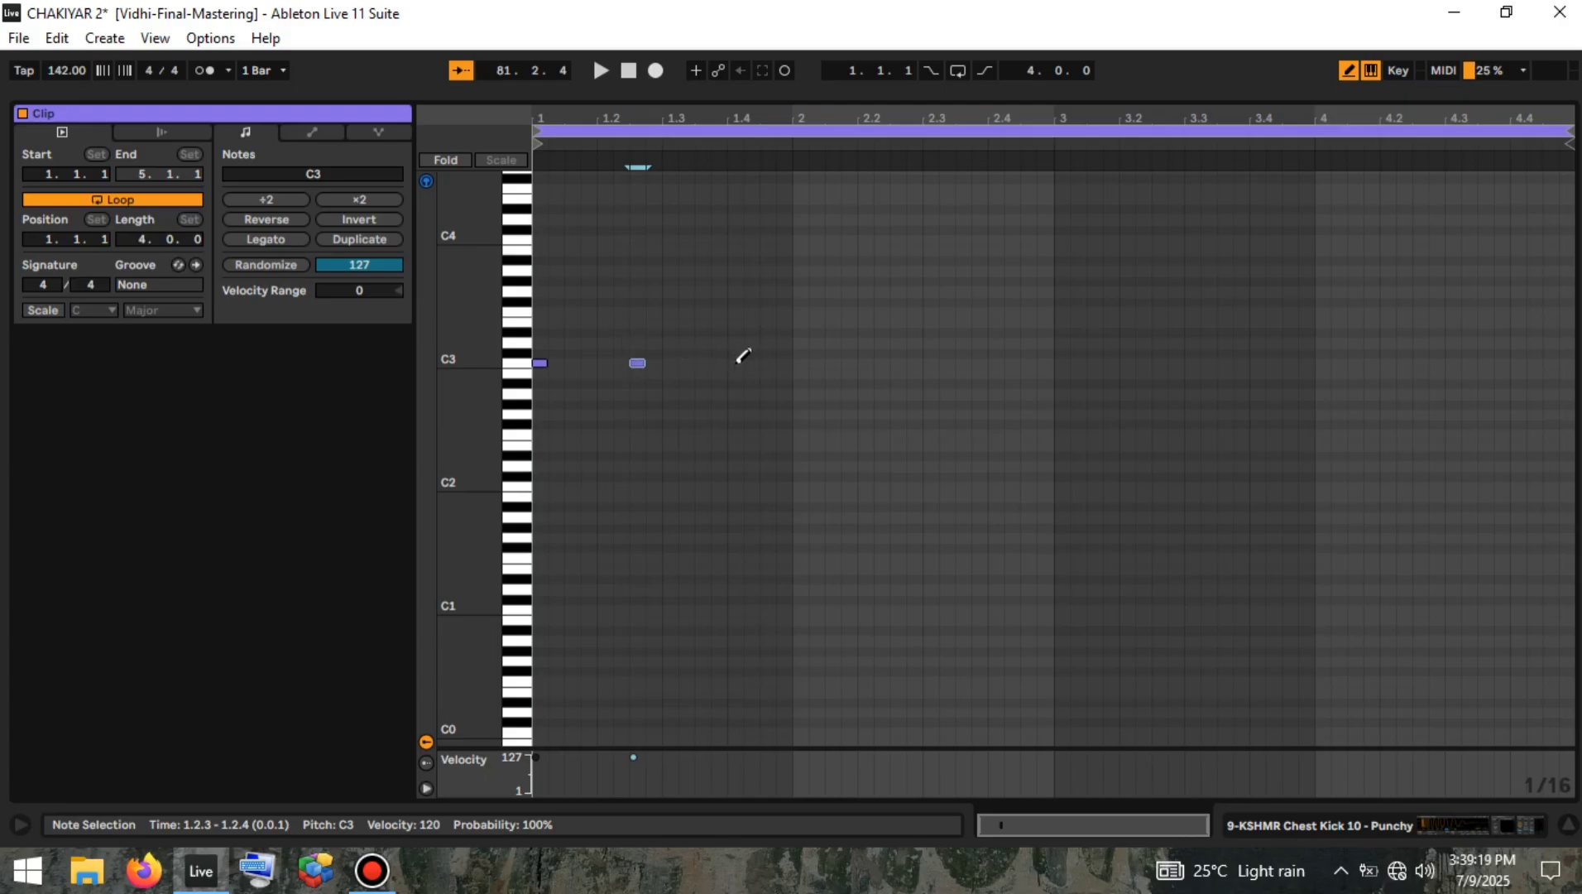
key(space)
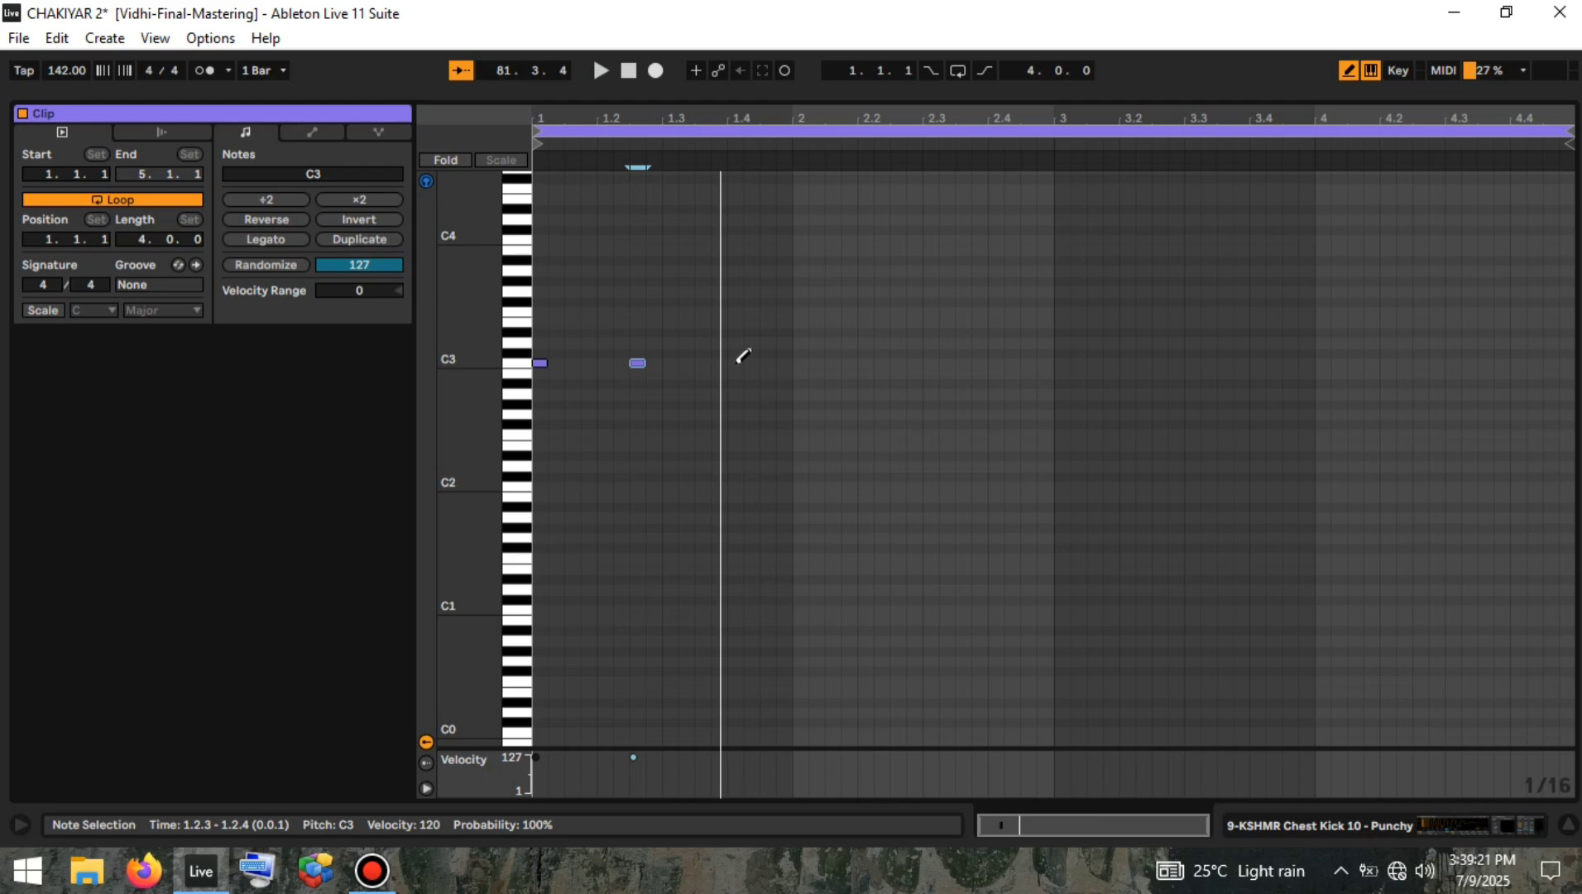
click(735, 362)
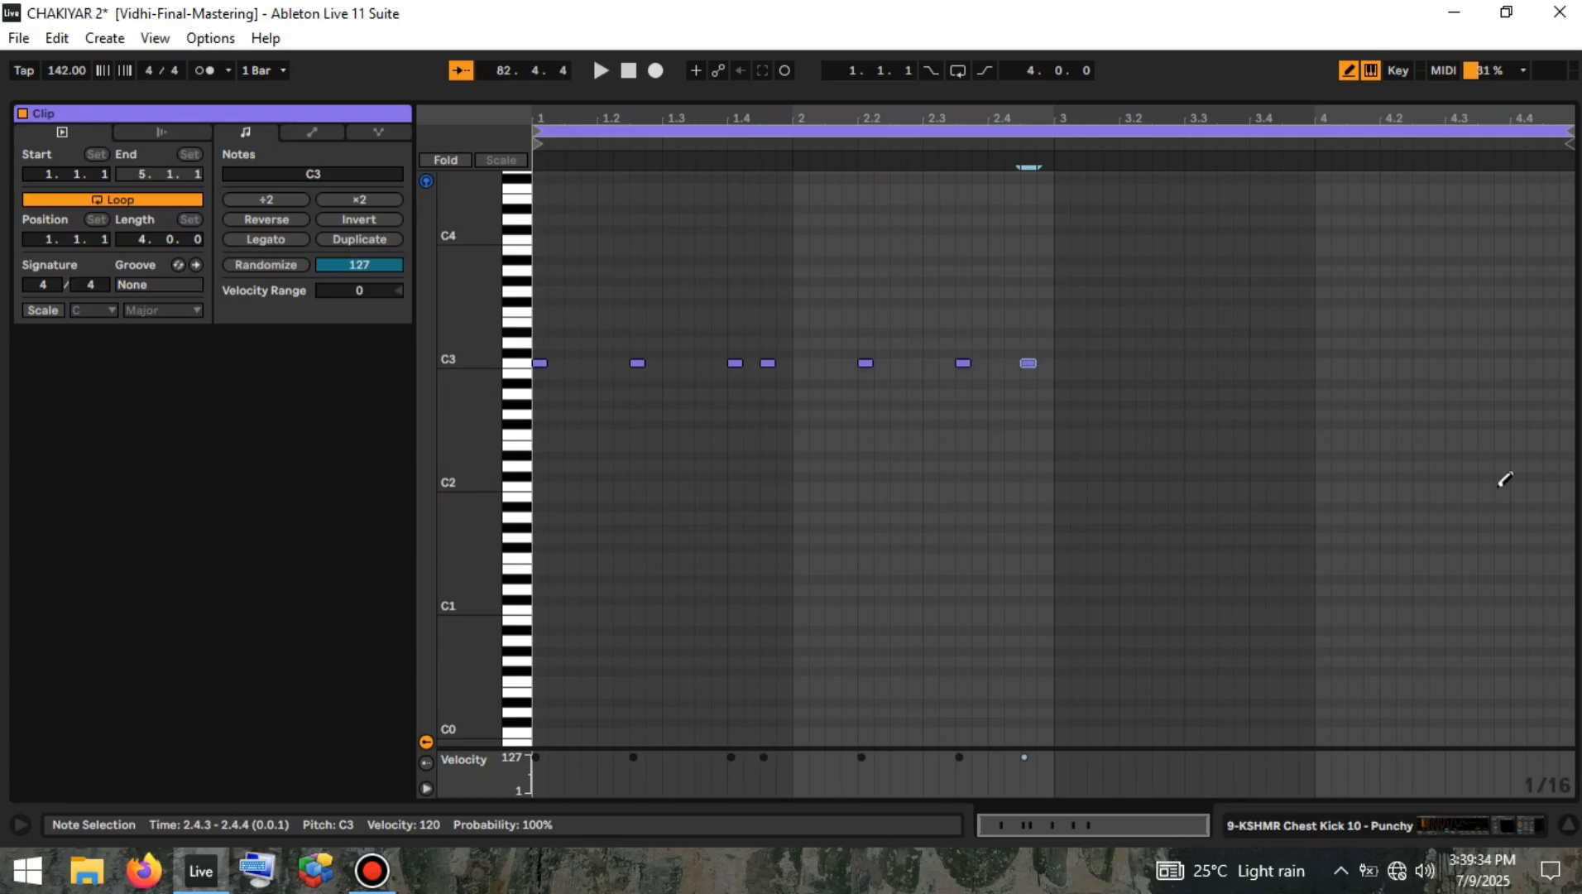
key(space)
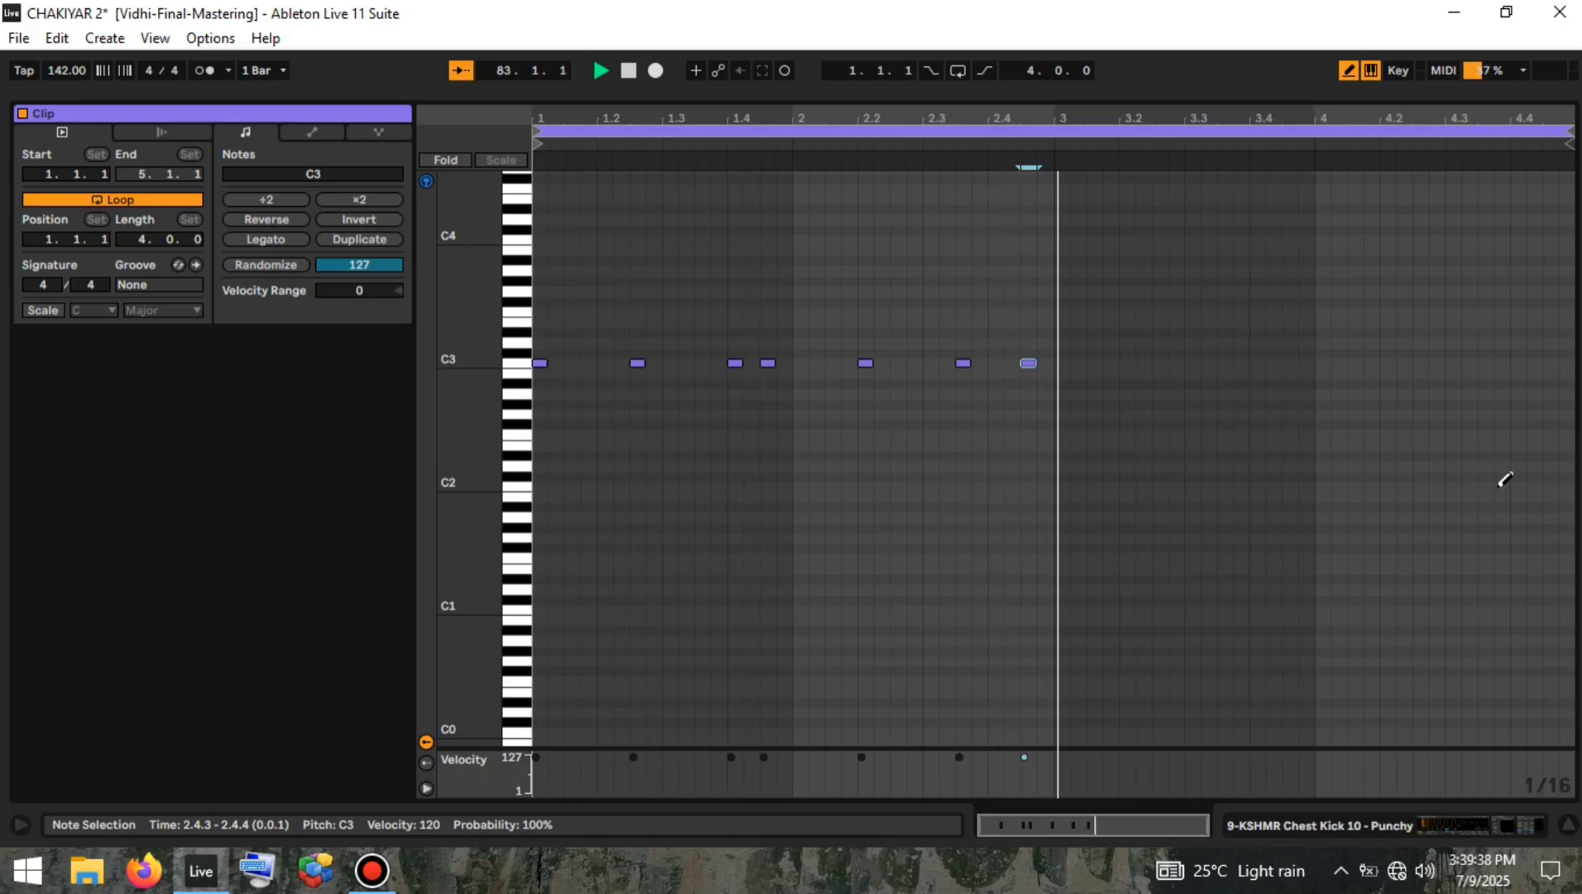
key(space)
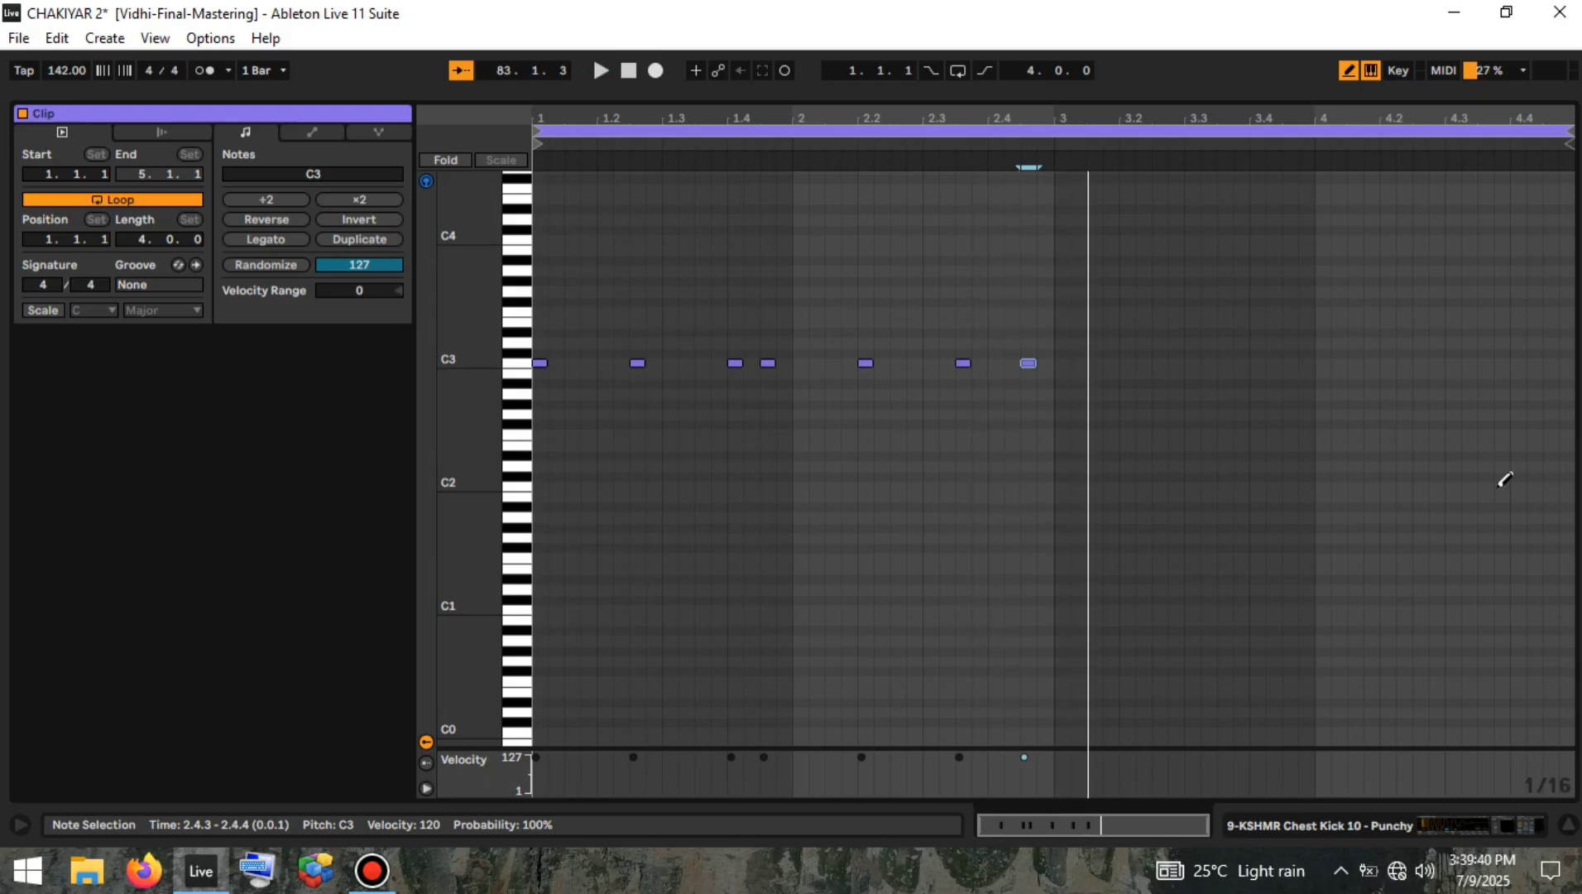
Step: Duplicate all the kick notes and shift the copies one sixteenth later so they fill bars 3 and 4
key(ctrl+a)
key(ctrl+d)
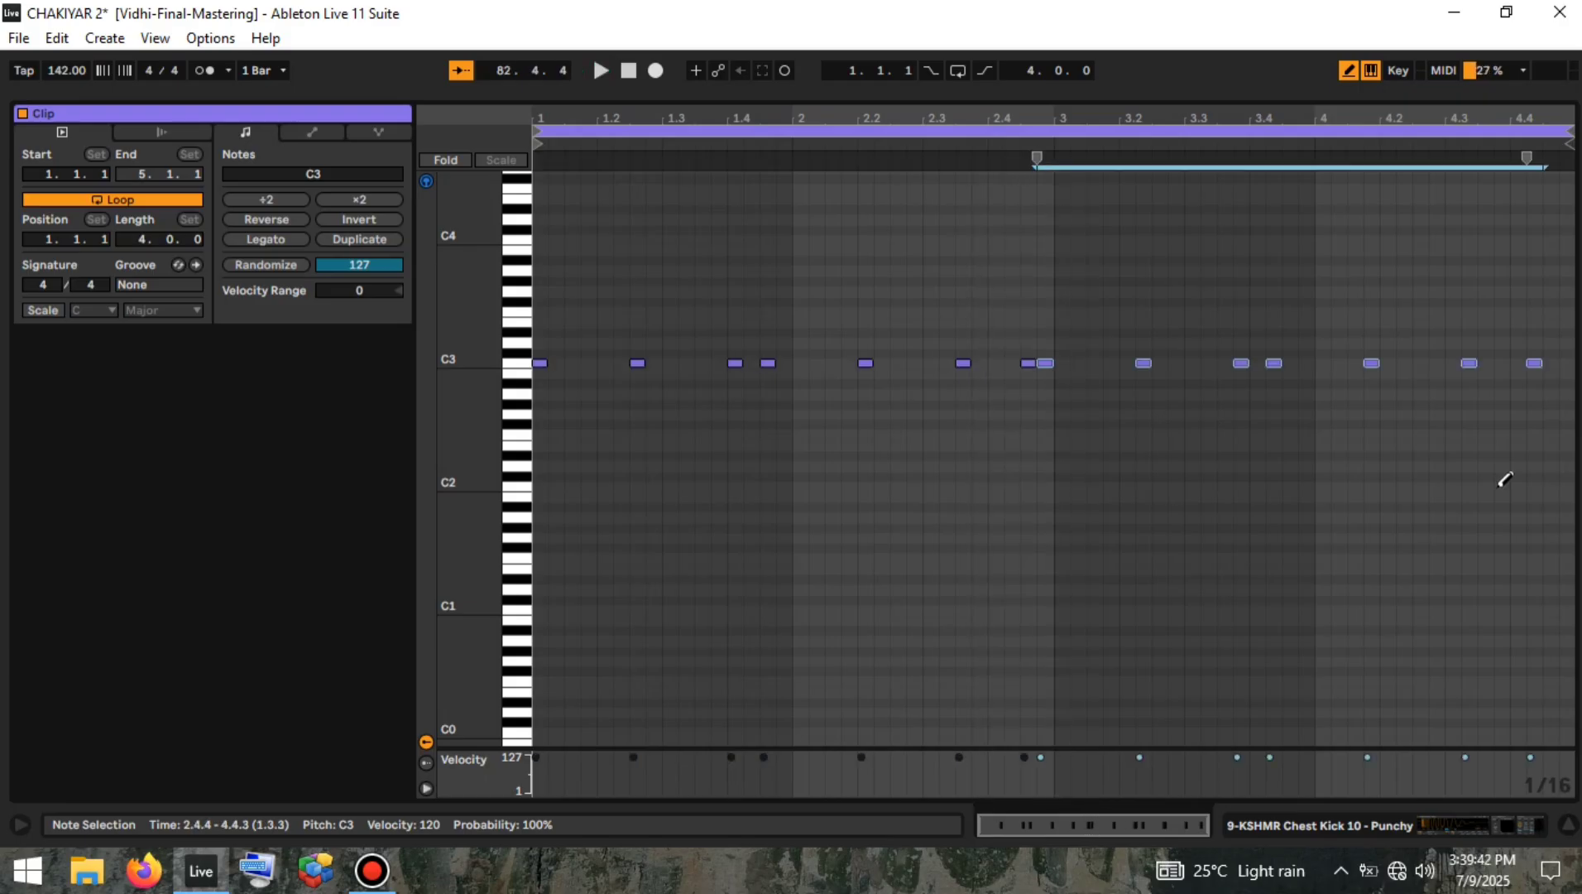
key(Right)
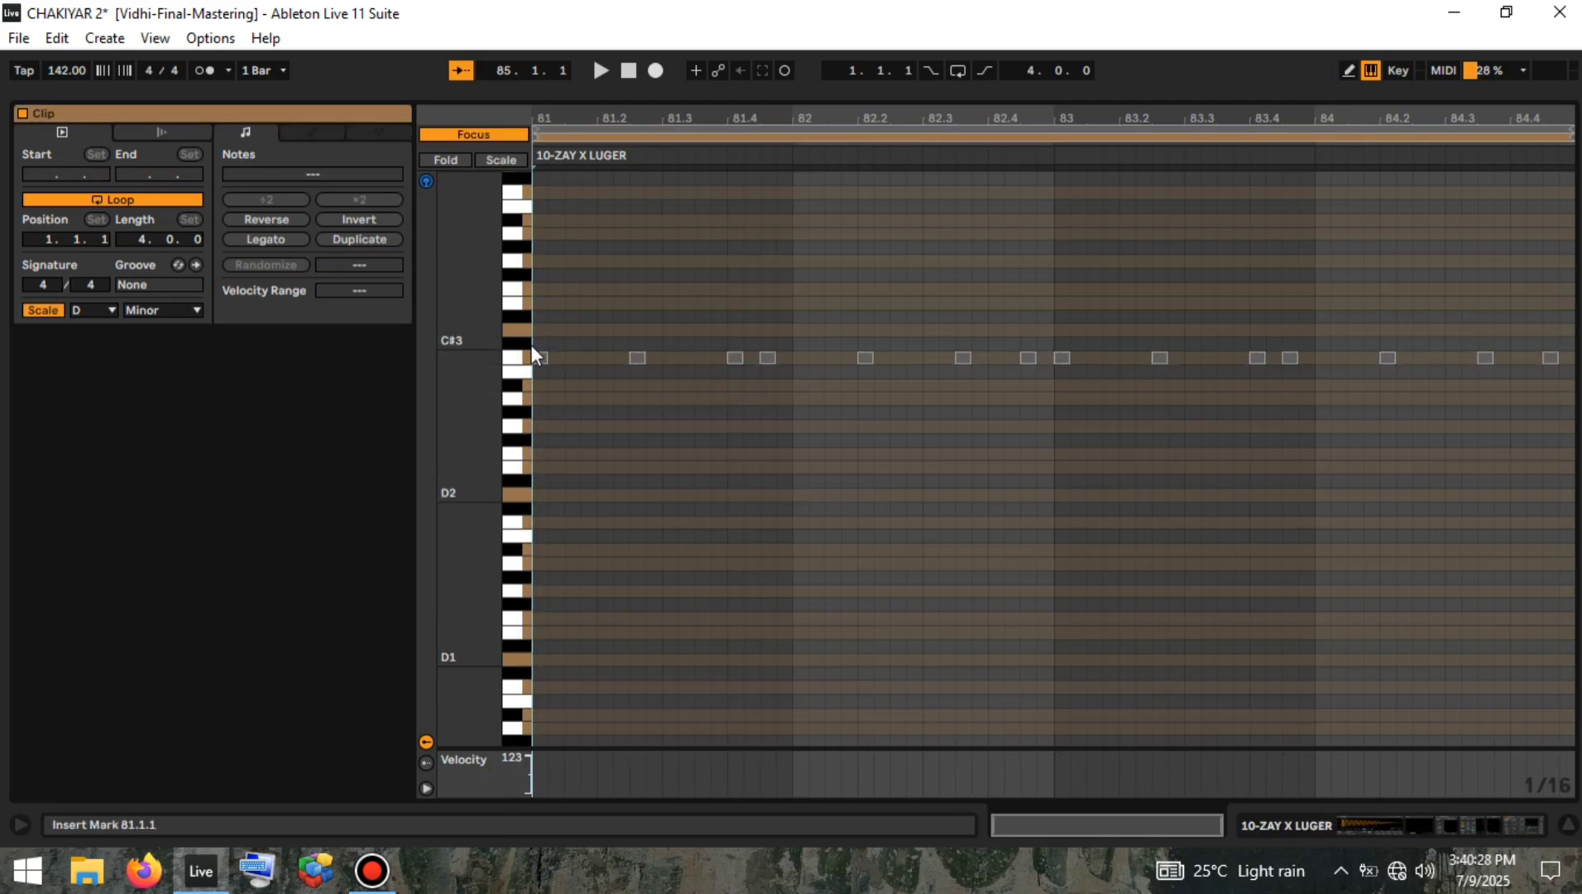
Step: Draw C3 notes in the ZAY X LUGER clip on the bar 81–82 kick hits, each extended to the next, and duplicate them into bars 83–84
click(518, 362)
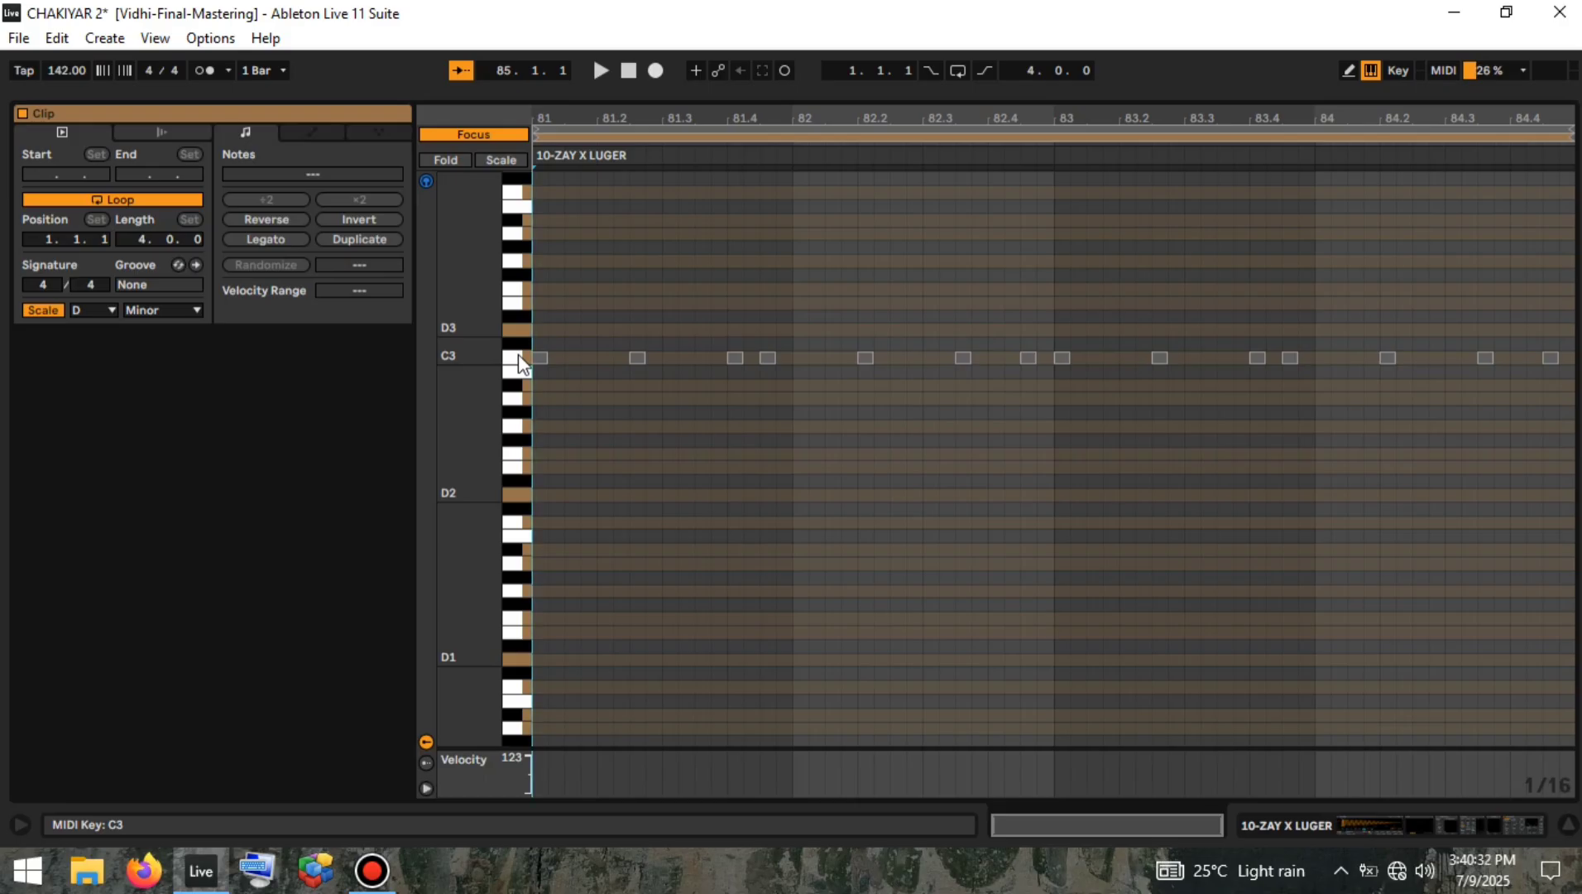
click(543, 346)
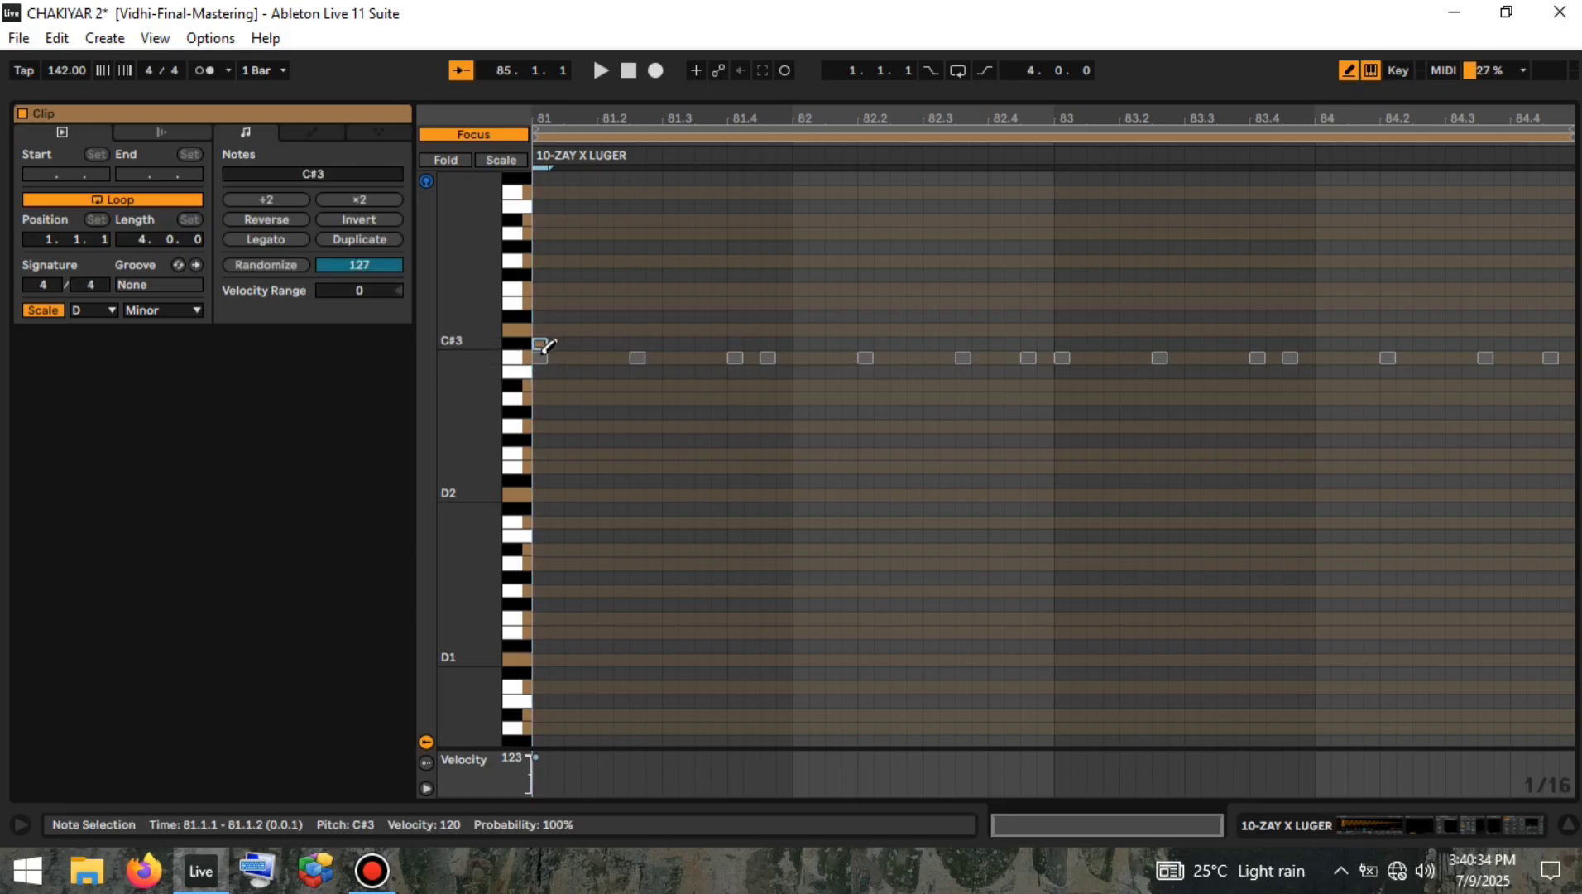
mouse_move(539, 343)
mouse_down()
mouse_move(541, 361)
mouse_move(730, 358)
mouse_up()
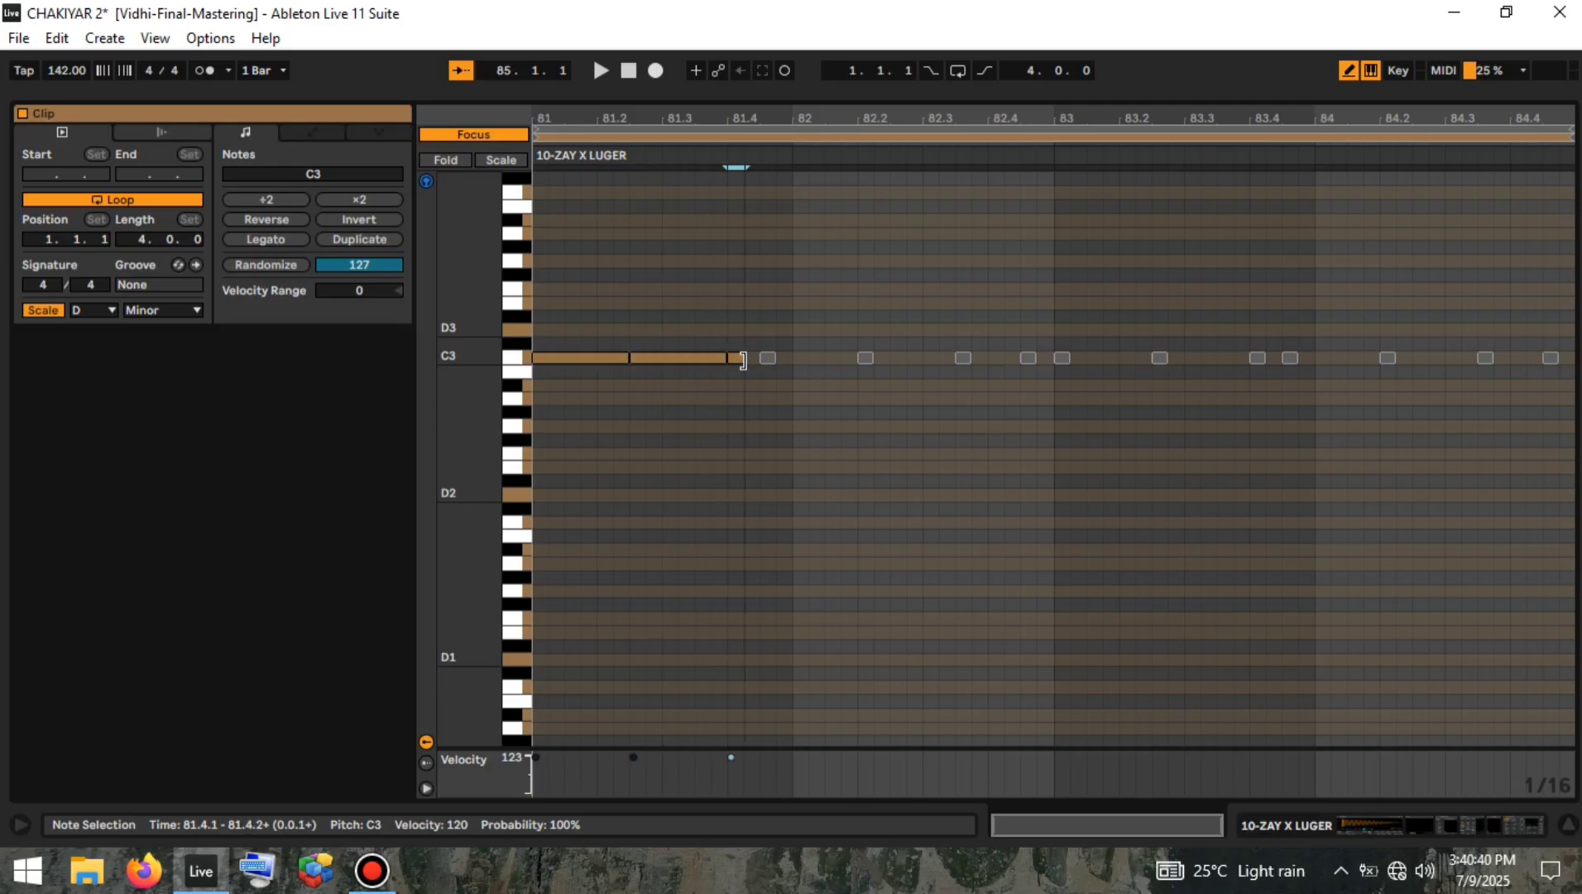
drag(747, 360, 1017, 362)
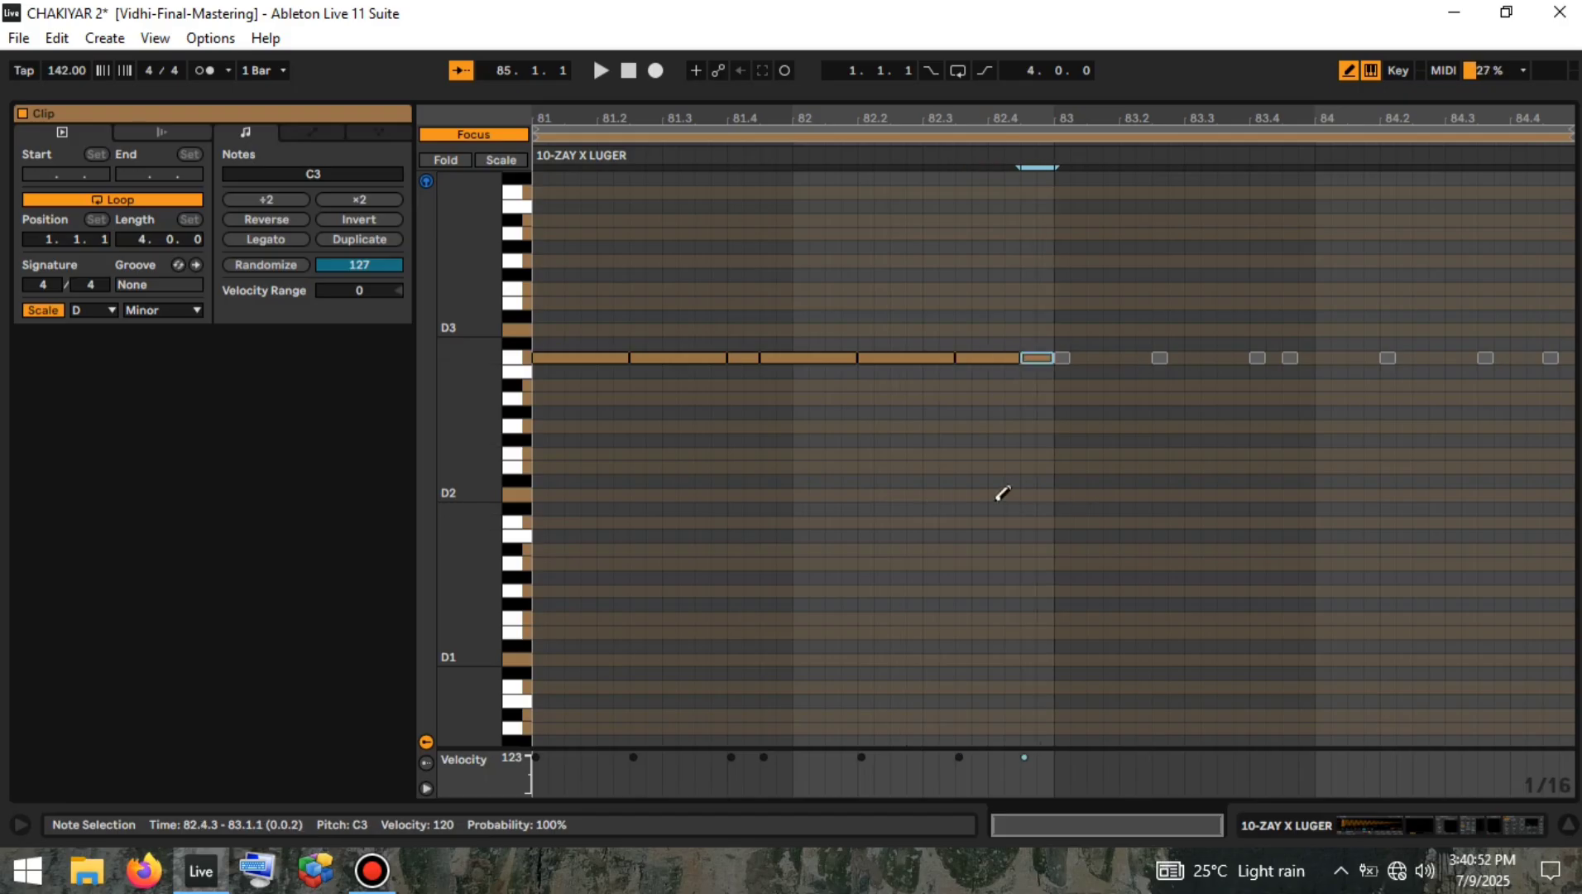
key(ctrl+a)
key(ctrl+d)
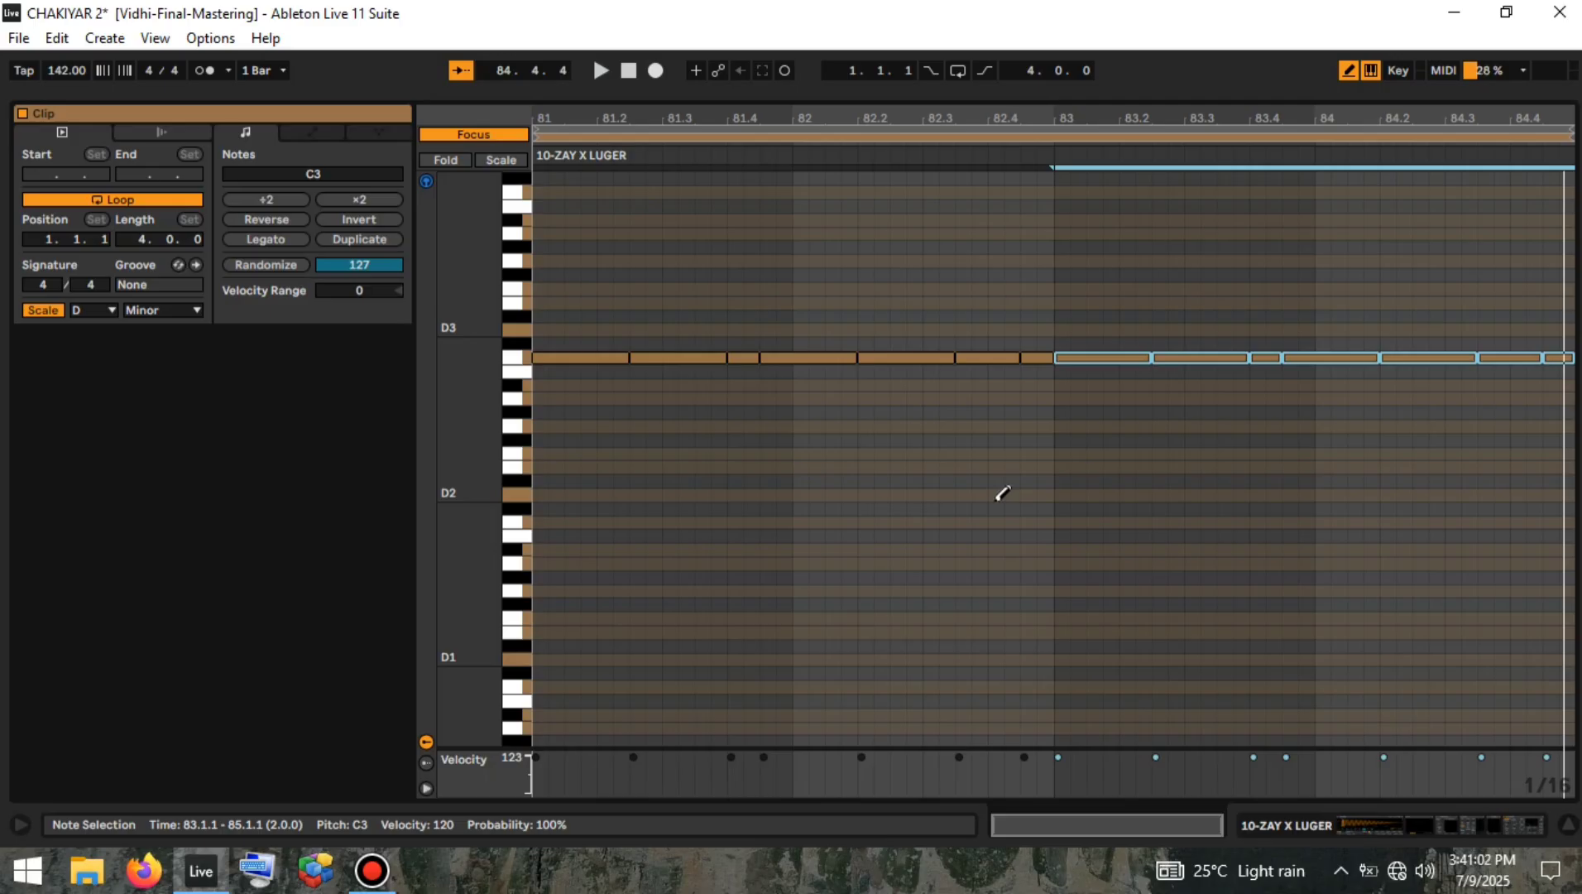
Step: Raise the short C3 note on beat 4 of the ZAY X LUGER clip's first bar to G3
click(751, 413)
click(743, 358)
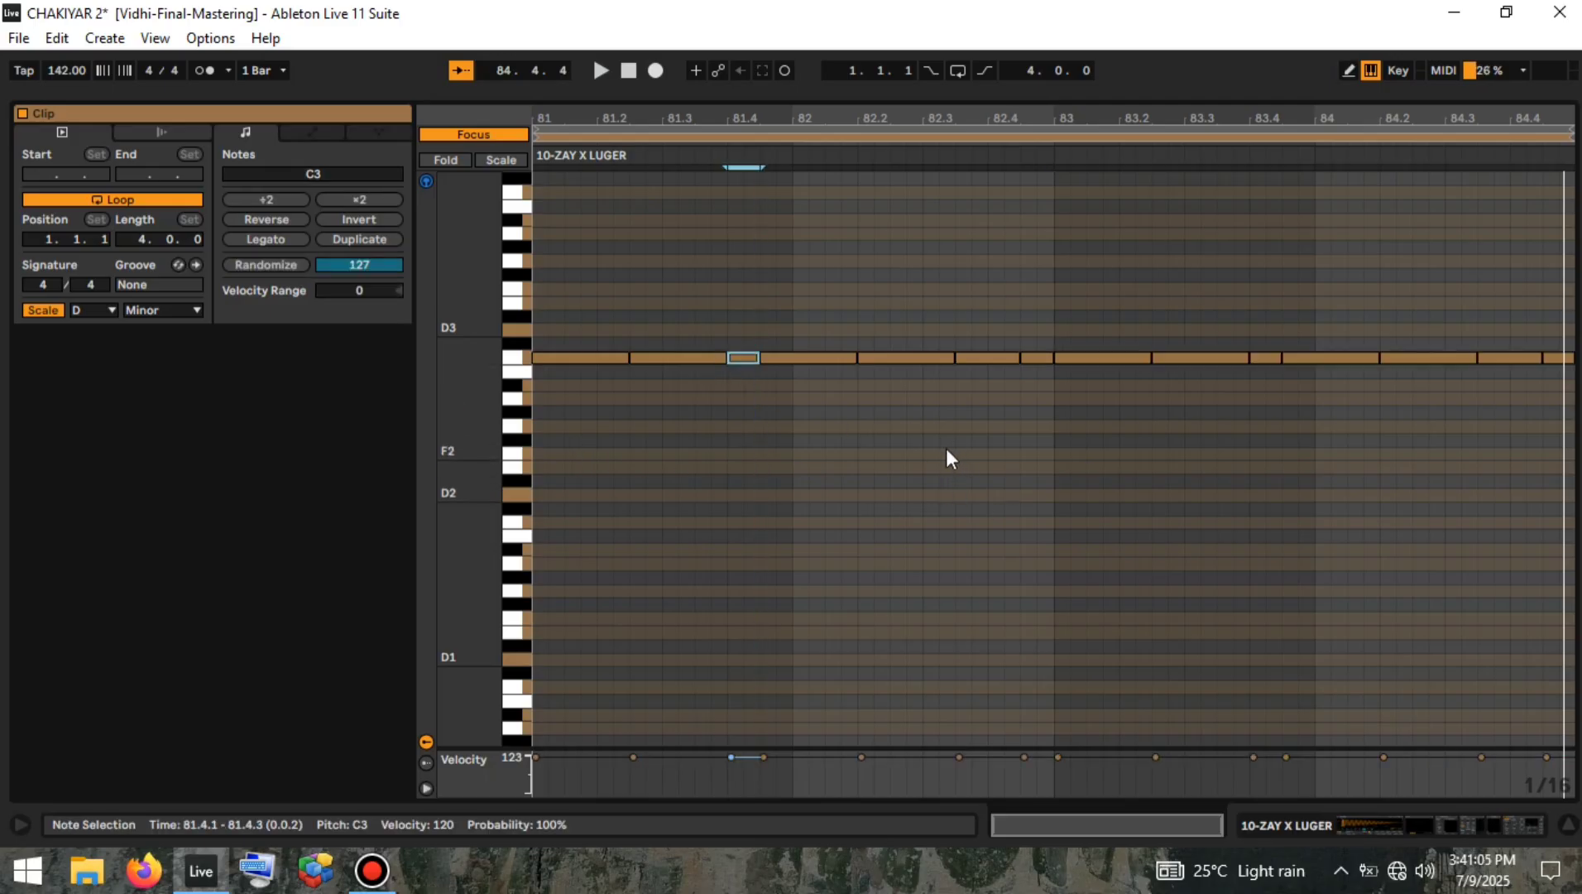
key(Up)
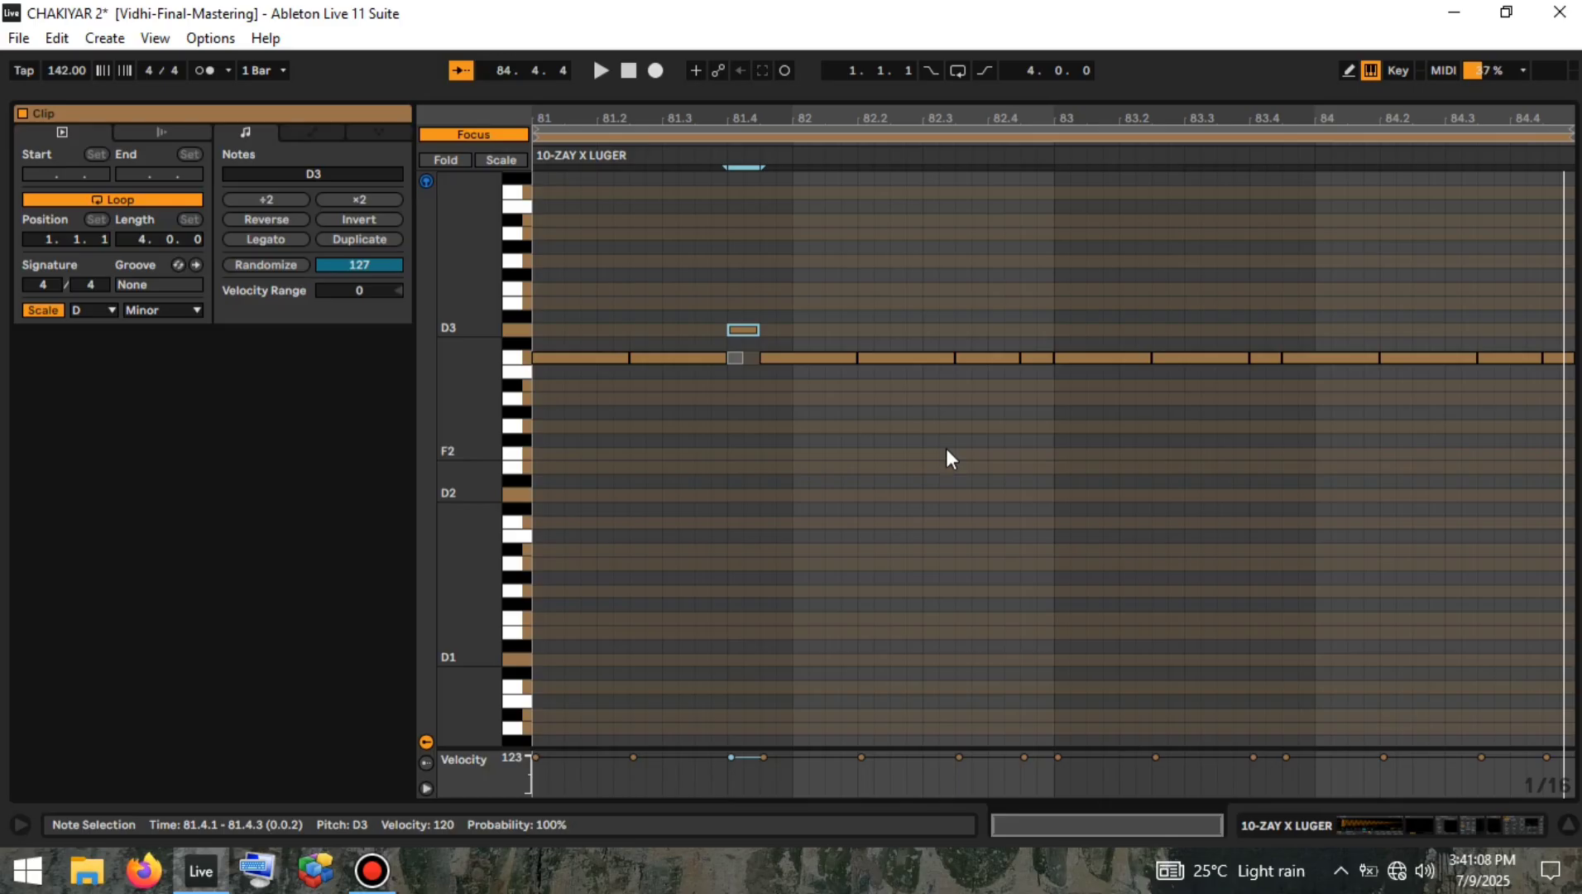
key(Up)
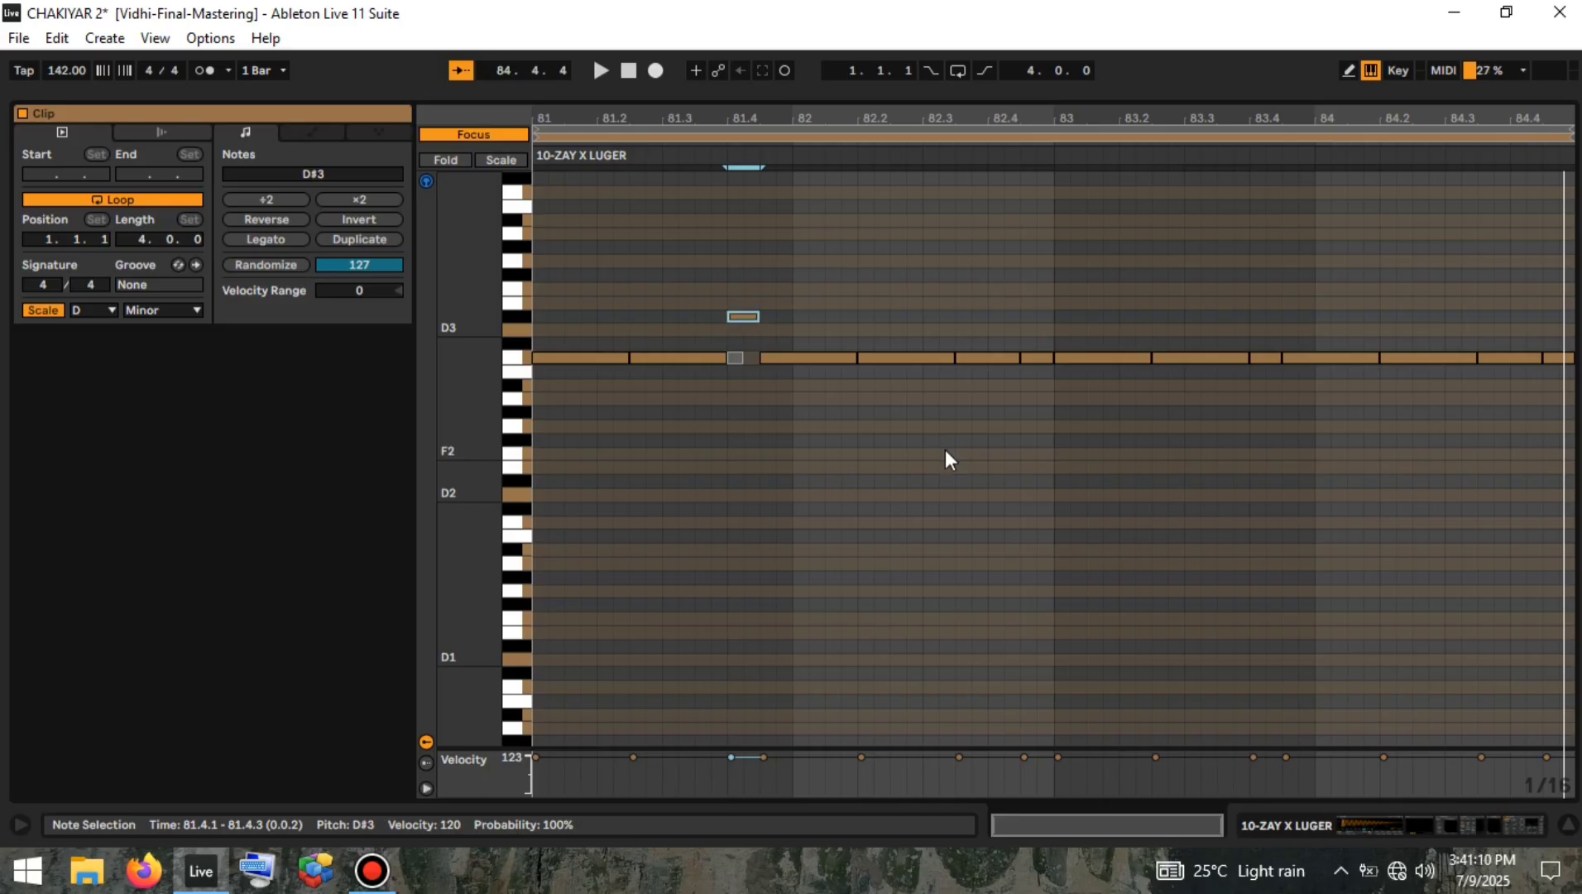
key(Up)
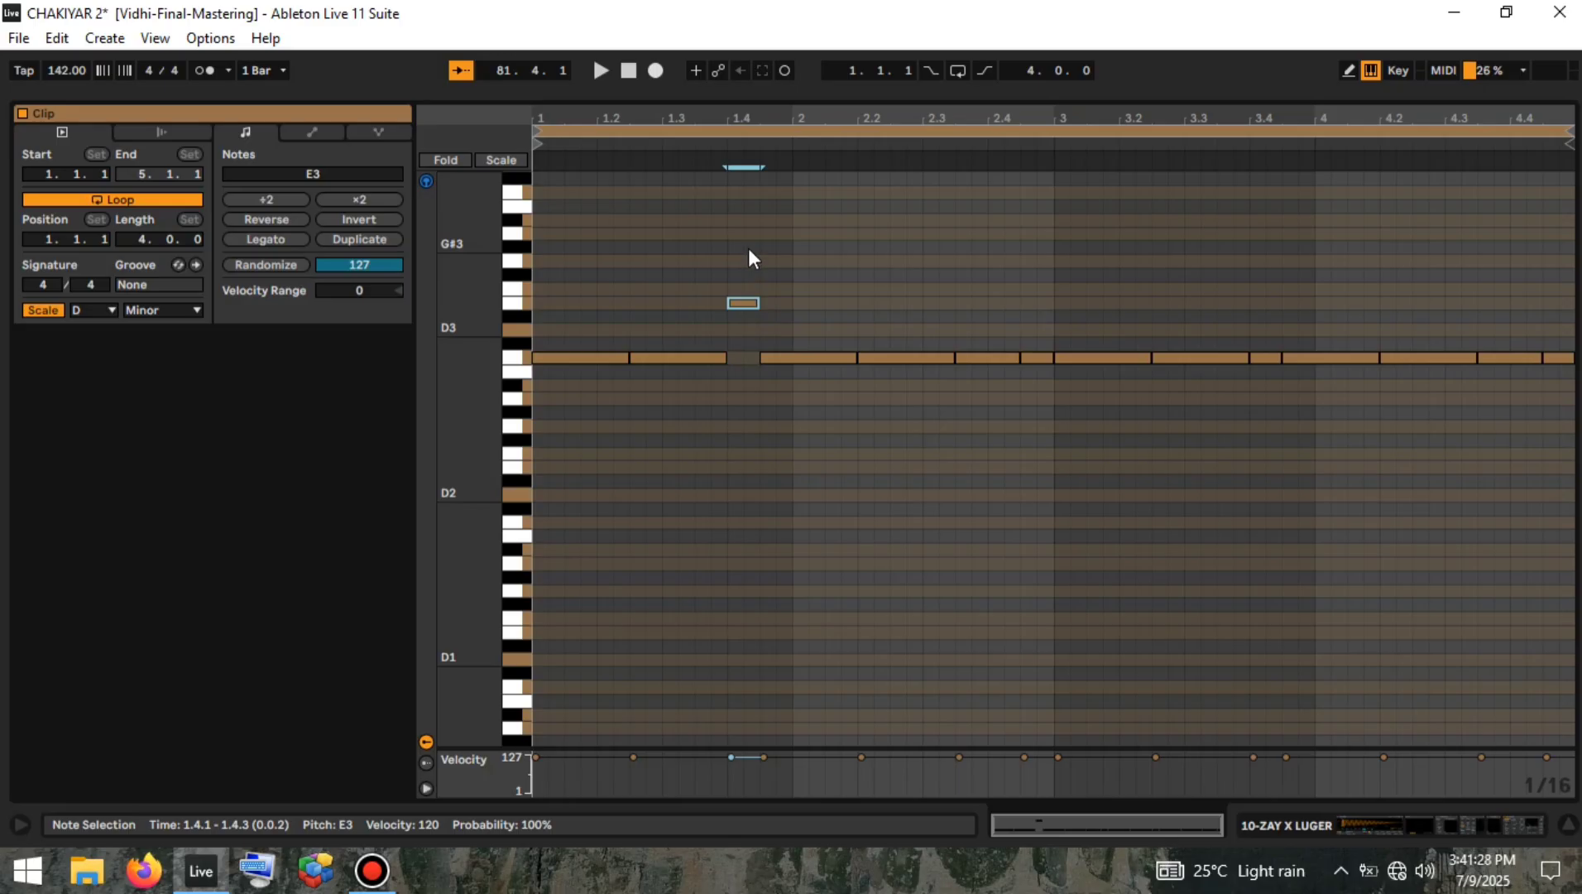
key(Up)
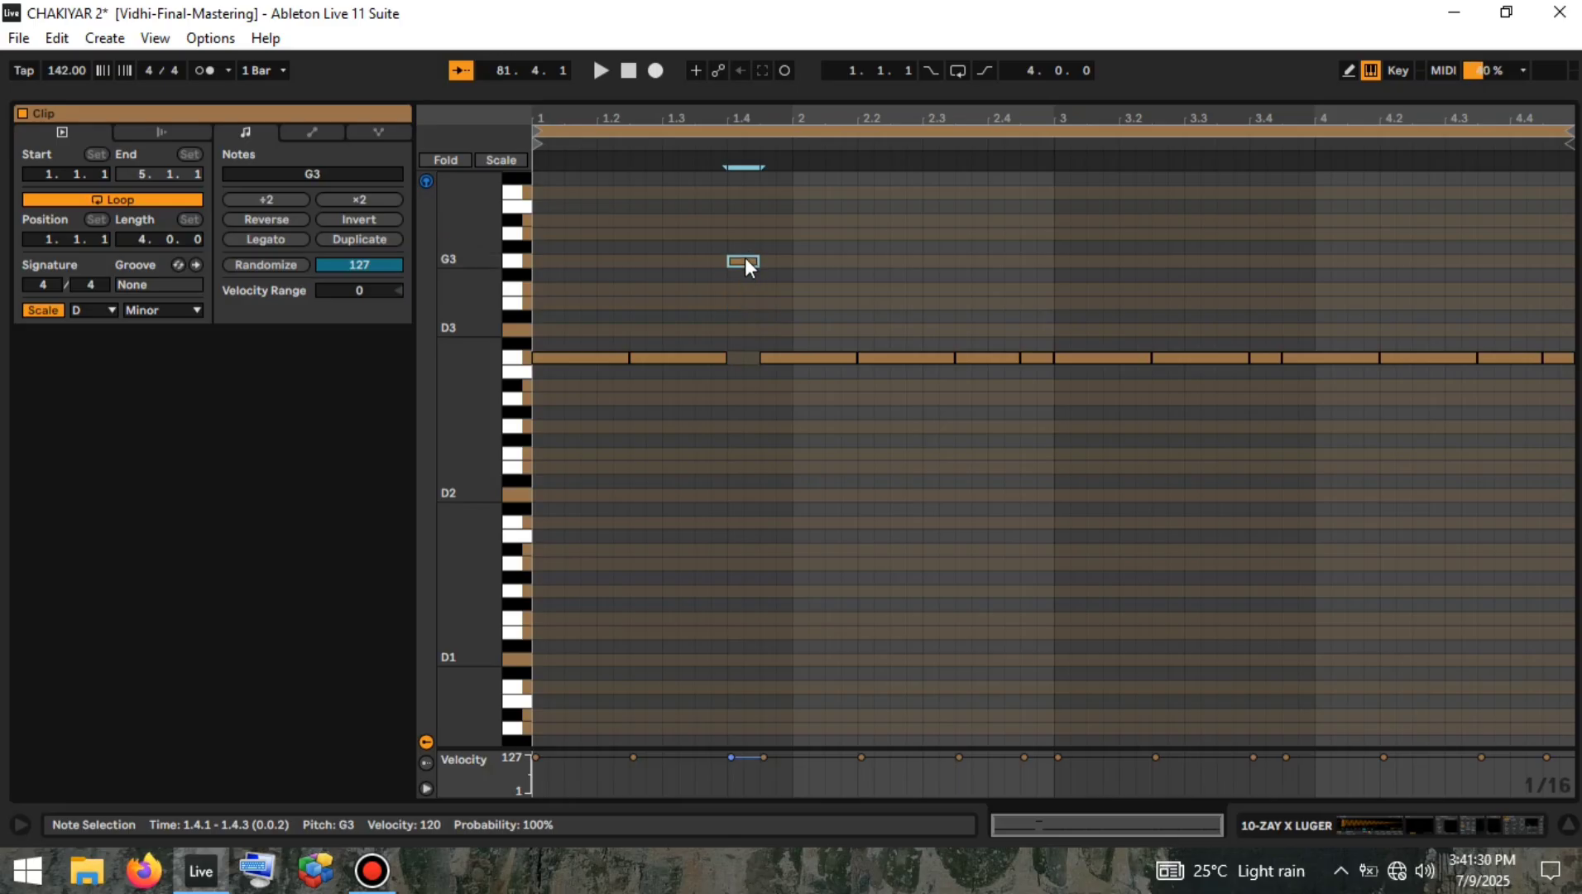
Step: Raise the matching short C3 note at 3.4.1 in the ZAY X LUGER clip to G3
click(1259, 356)
key(Up)
key(Up)
key(Up)
key(Up)
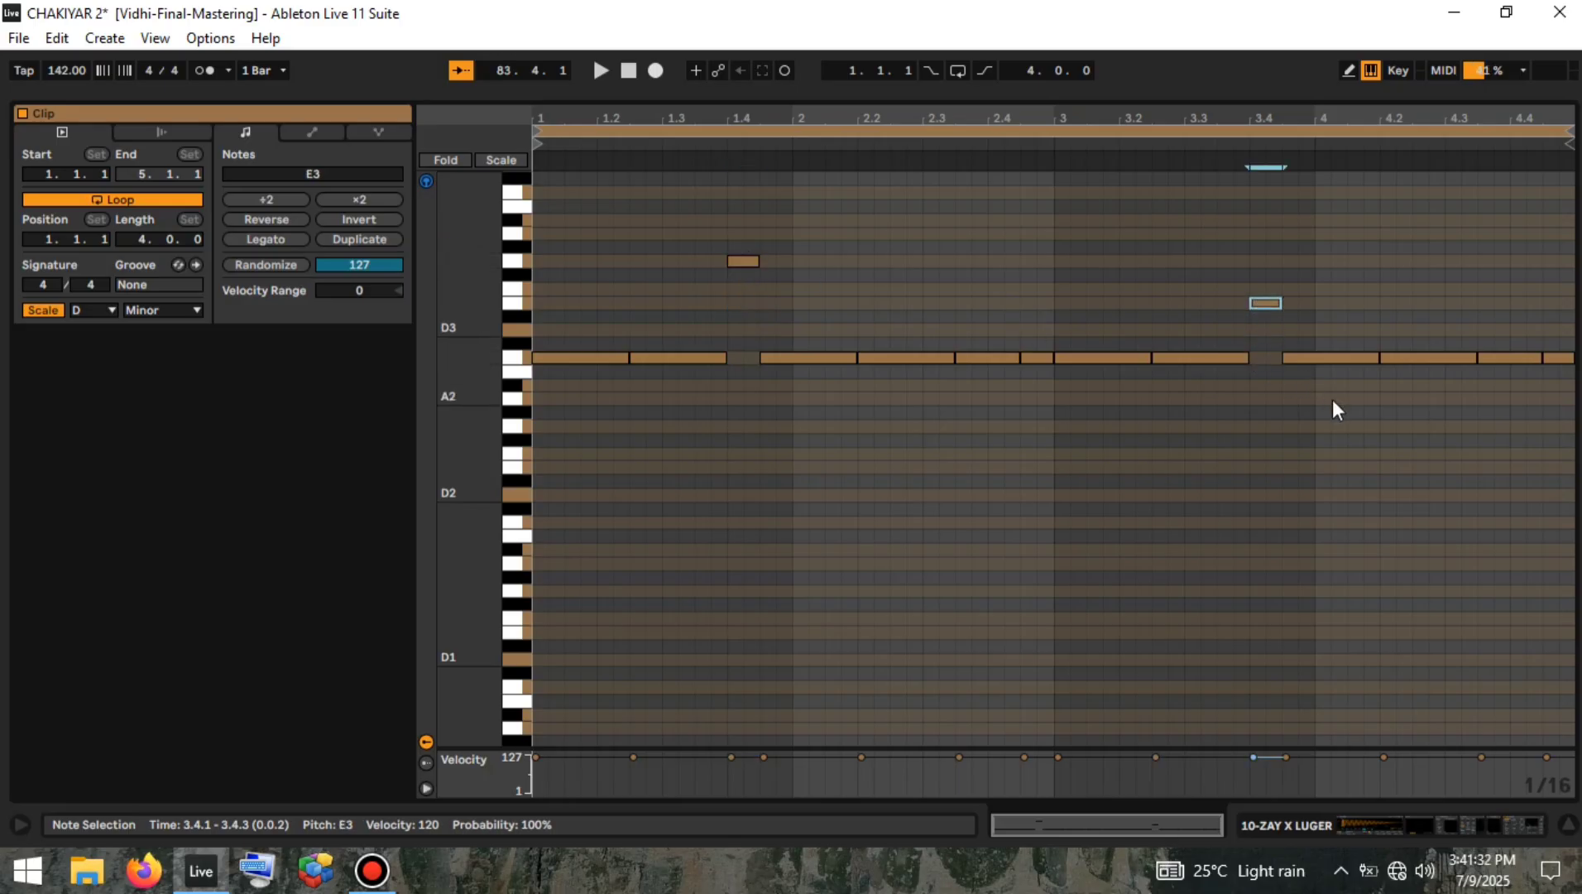
key(Up)
key(Up)
key(Up)
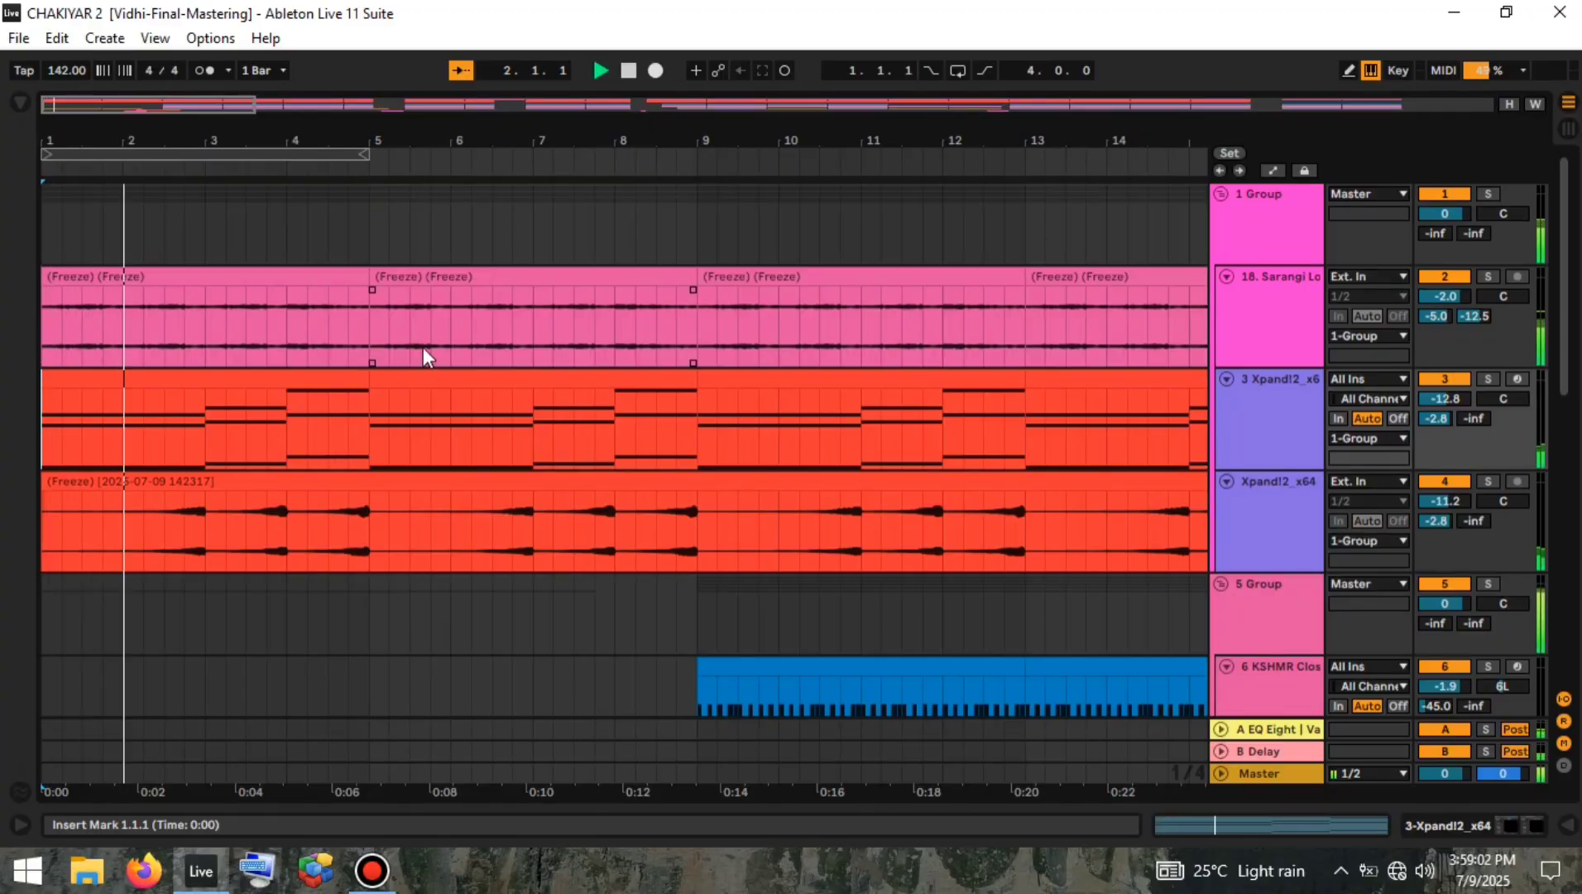
Step: Follow the full arrangement during playback, examining the melody, drum, ZAY X LUGER, name tag and FX tracks and the deactivated clip sections
scroll(624, 329, down, 1)
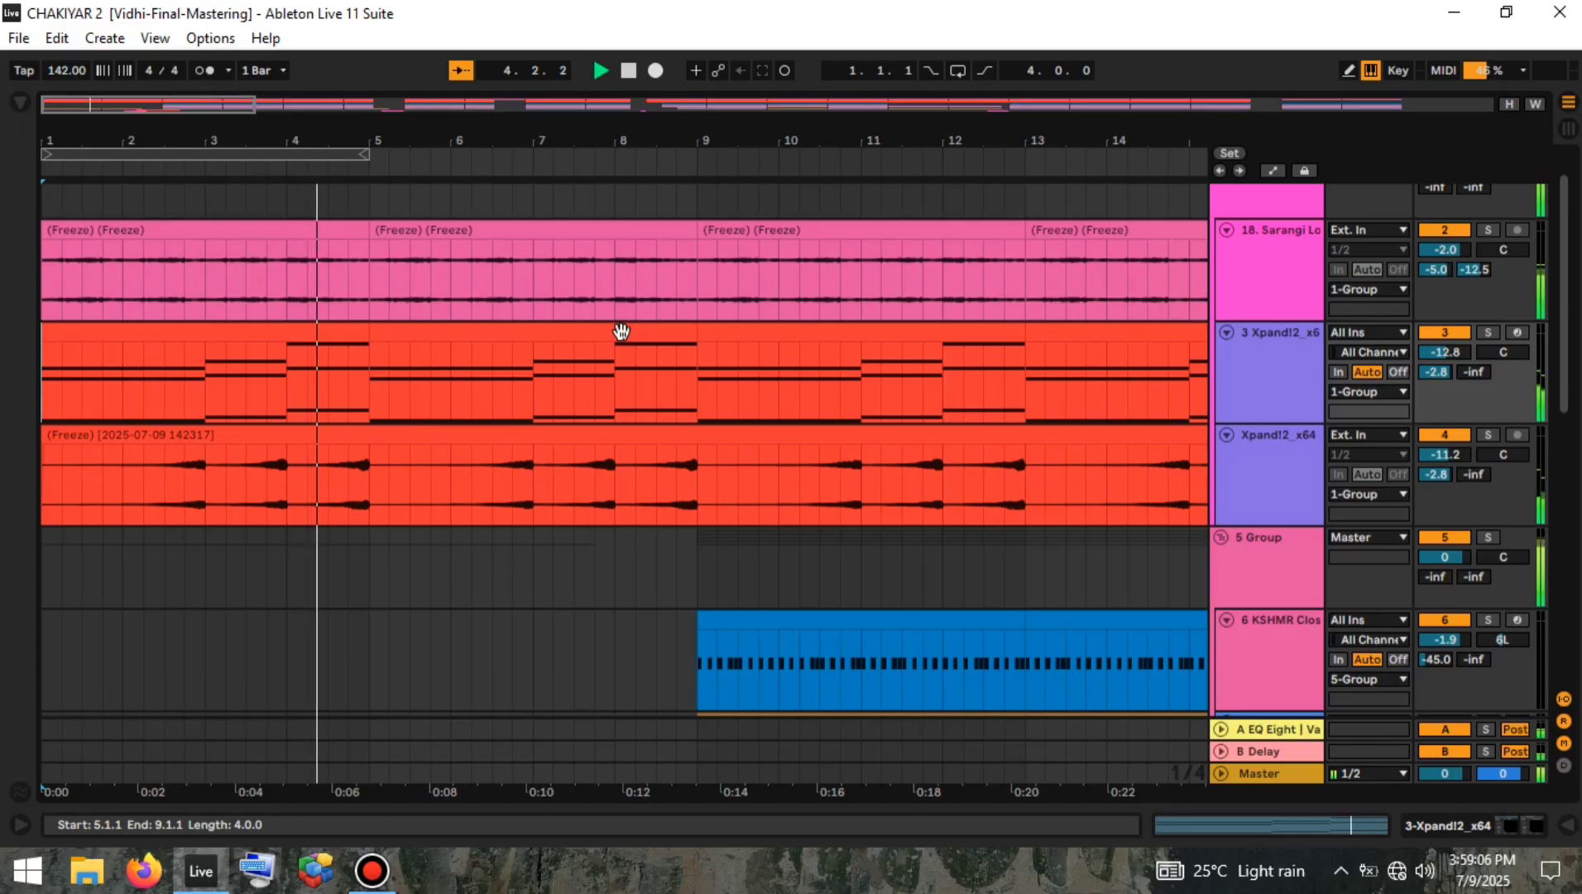
scroll(621, 331, up, 1)
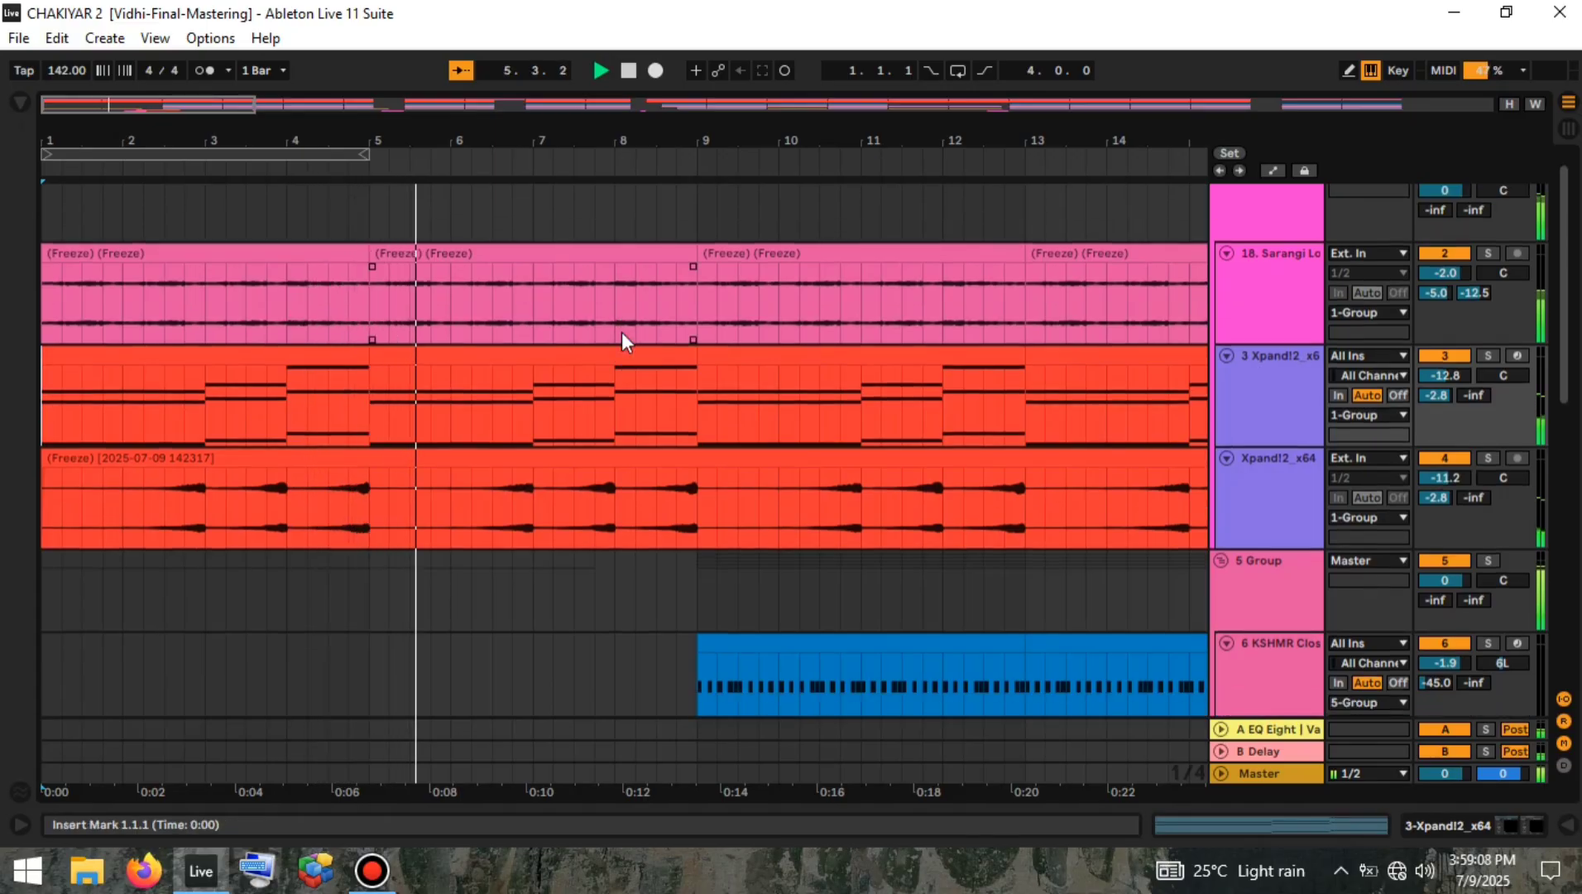
scroll(622, 331, down, 2)
scroll(622, 331, down, 3)
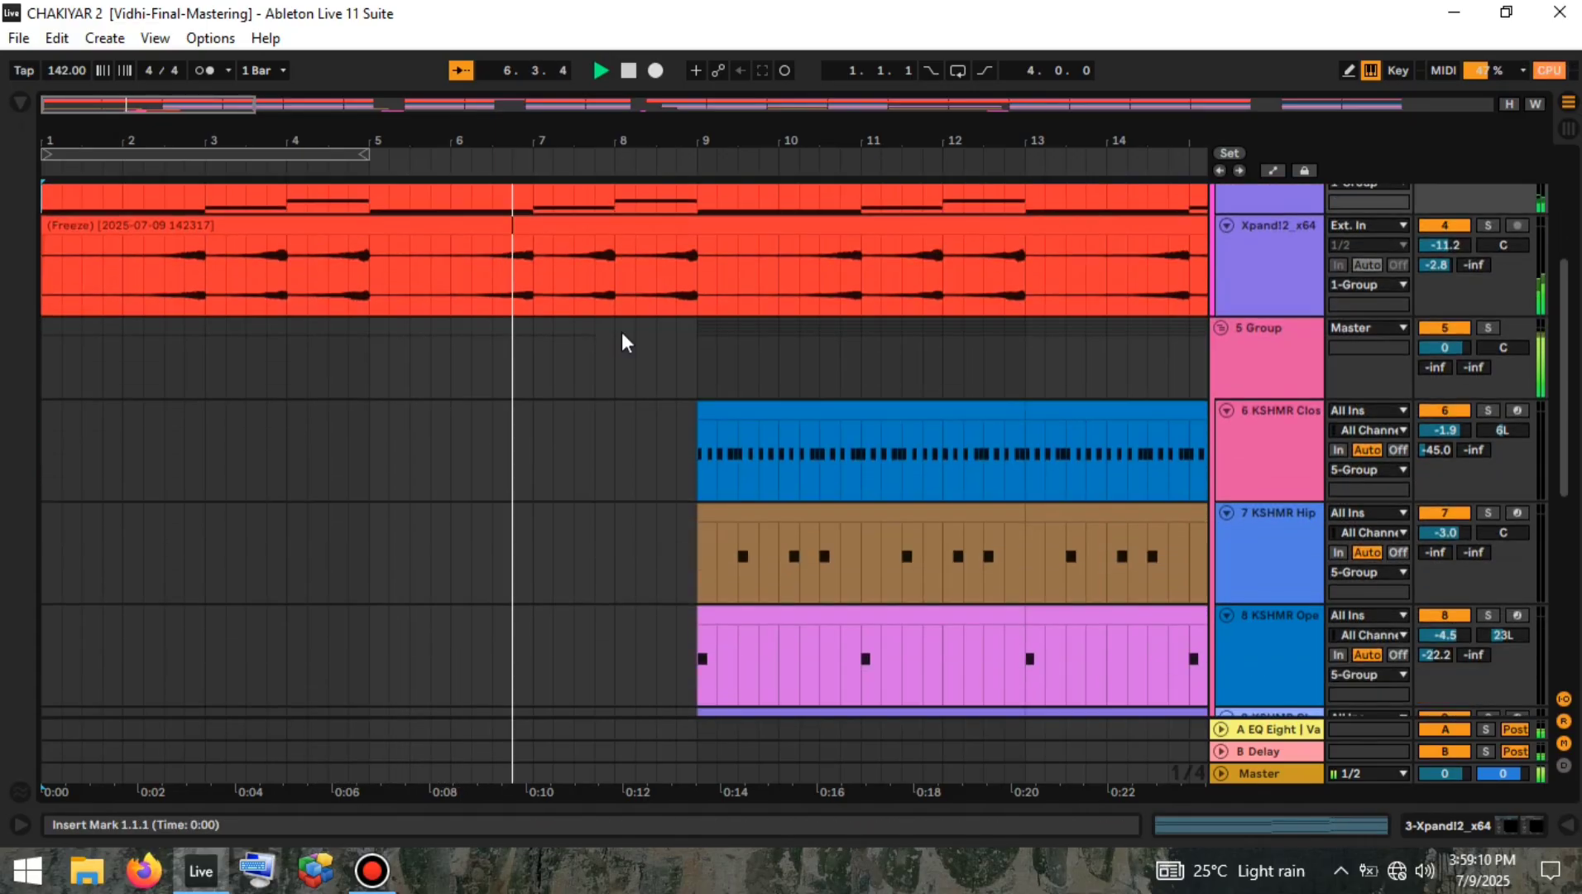
scroll(622, 331, up, 3)
scroll(622, 331, down, 10)
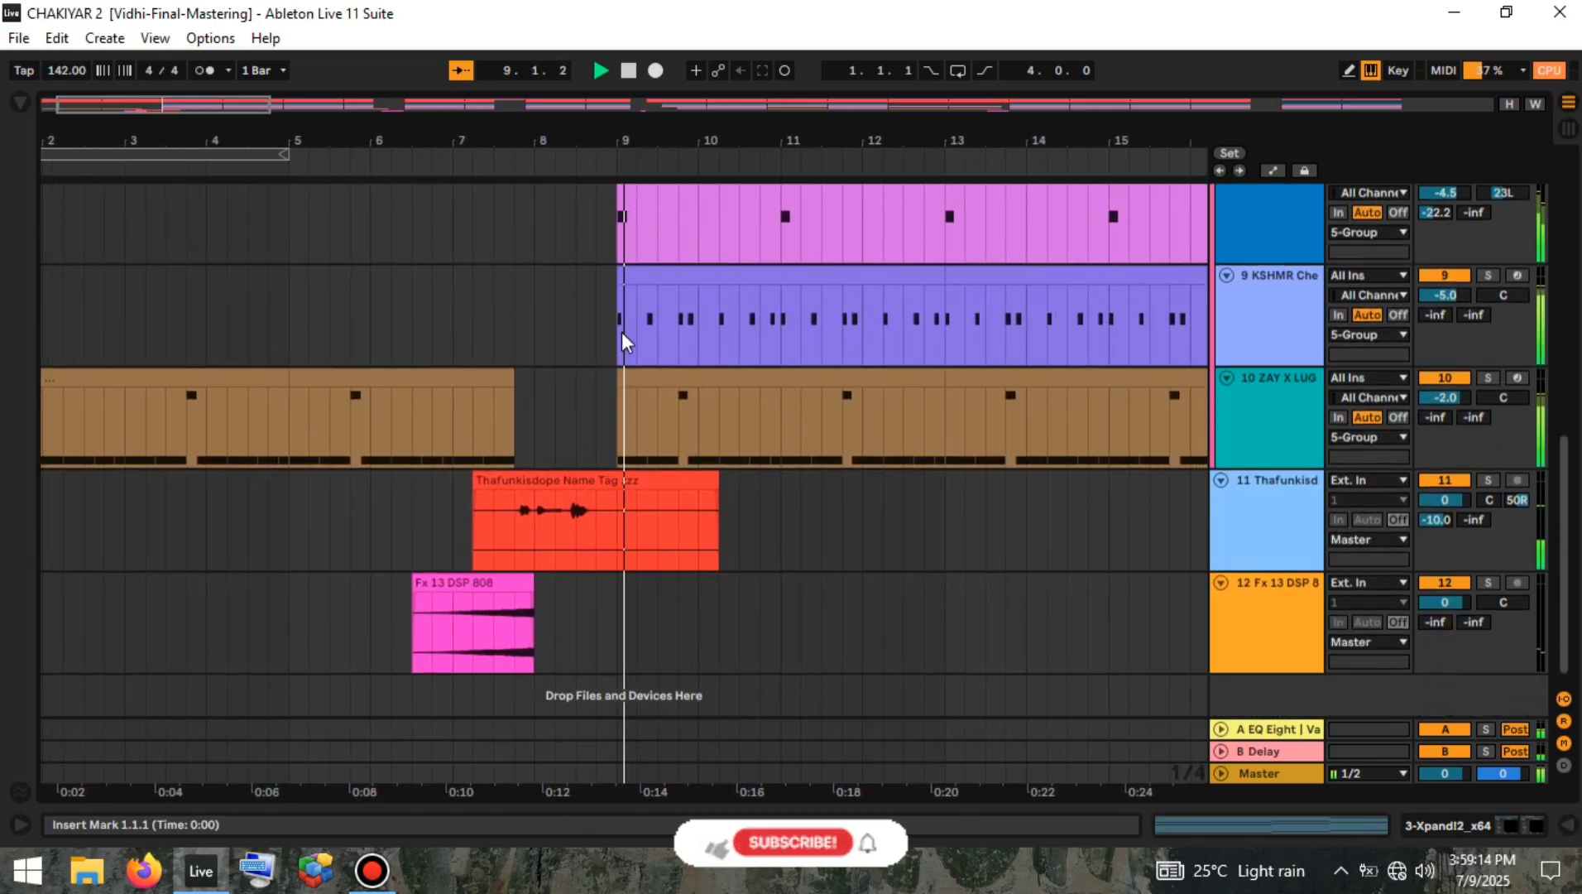
scroll(622, 331, up, 8)
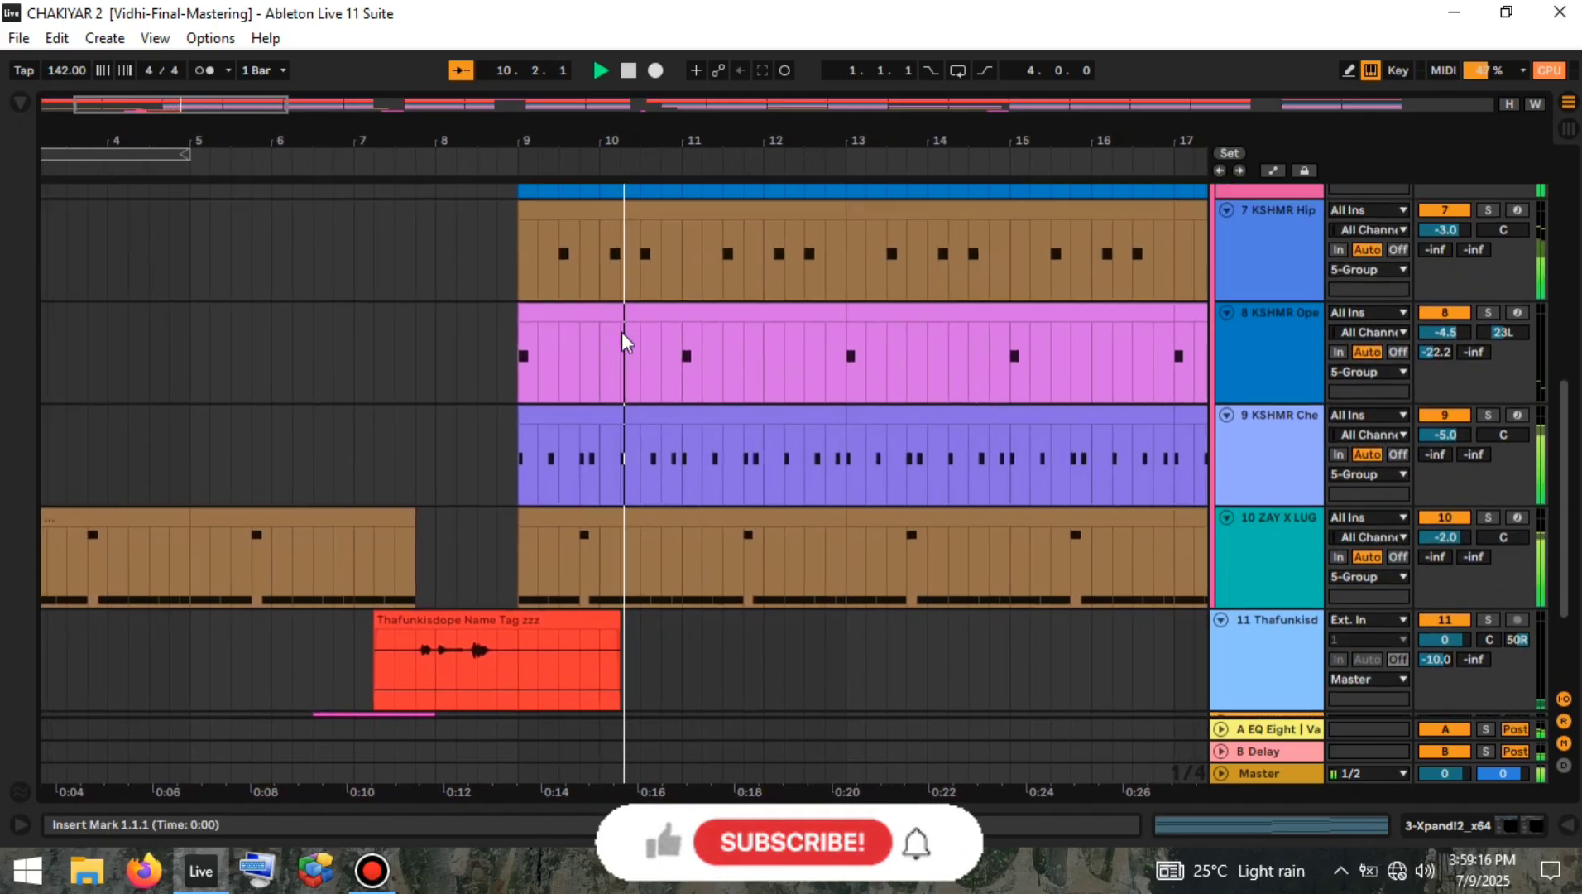
scroll(622, 331, up, 5)
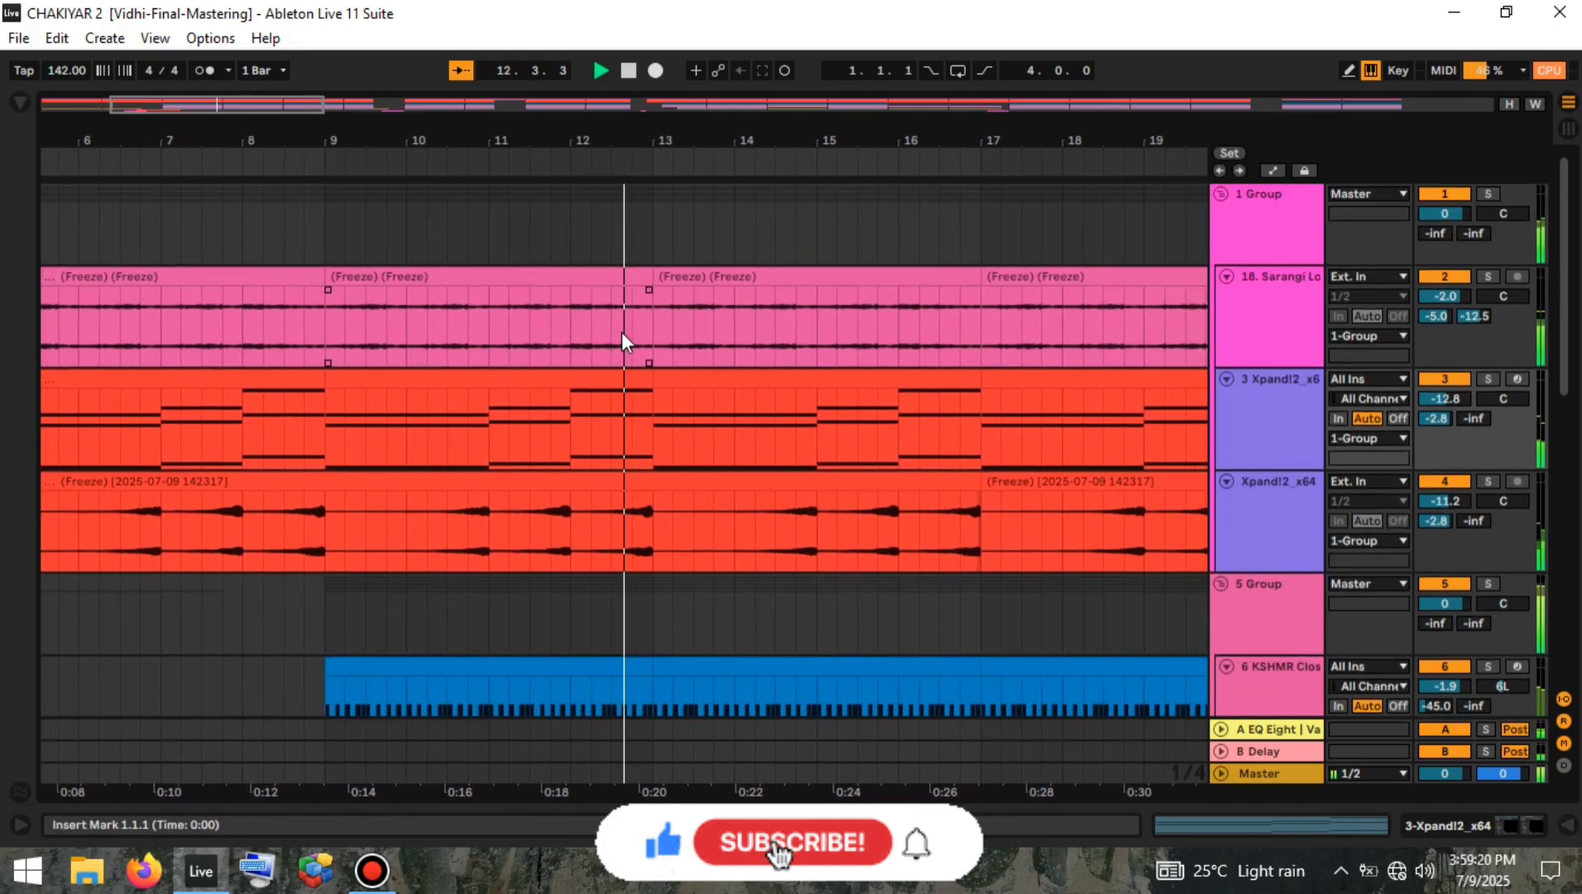
scroll(621, 331, down, 2)
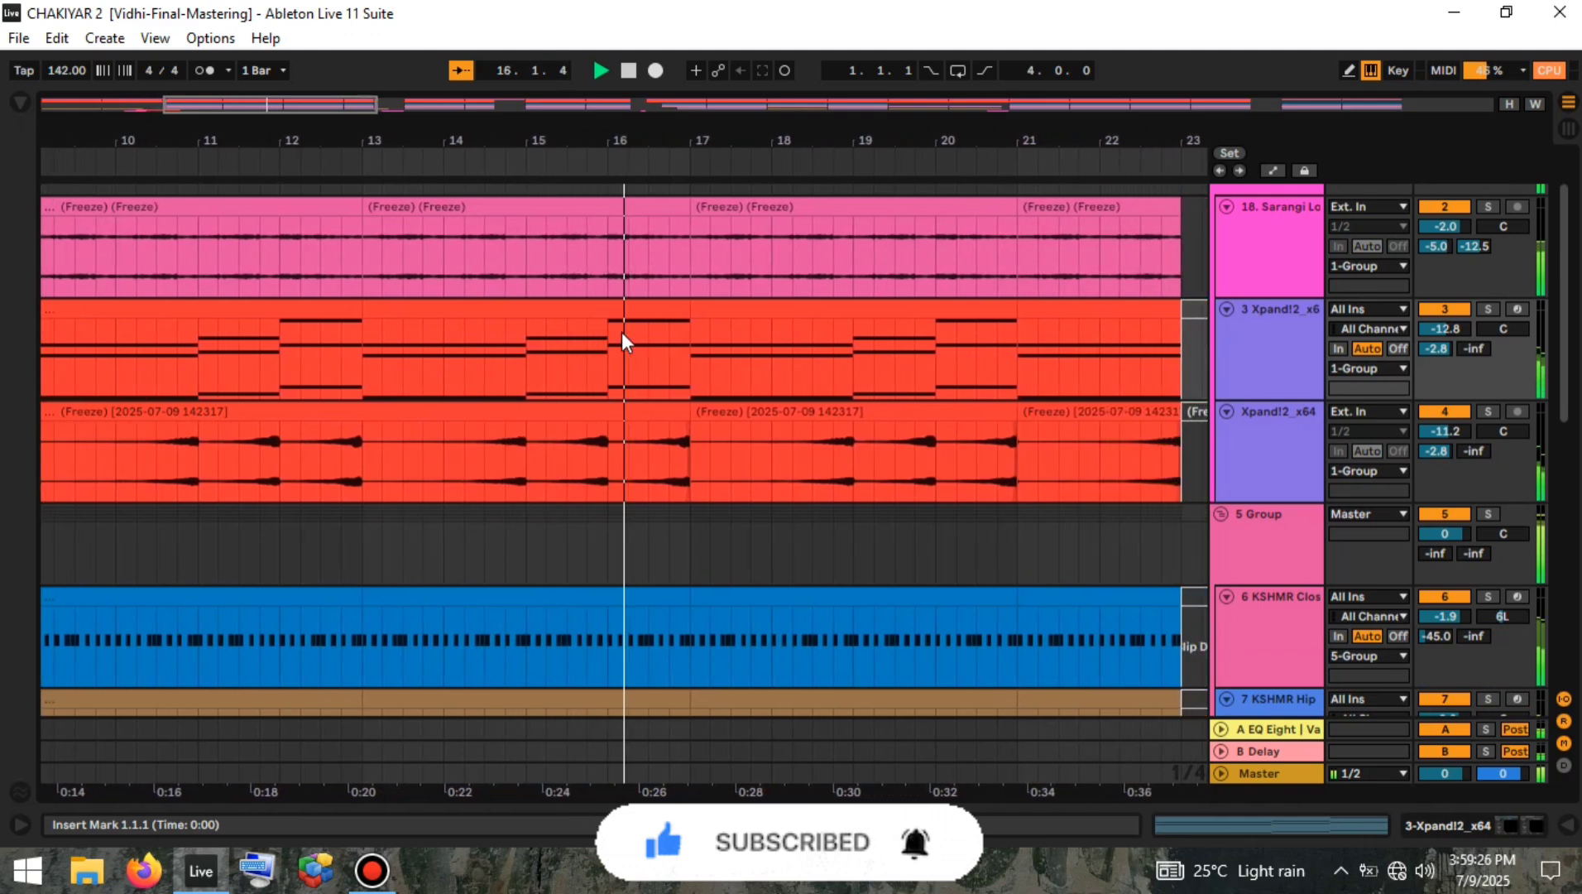
scroll(622, 331, down, 1)
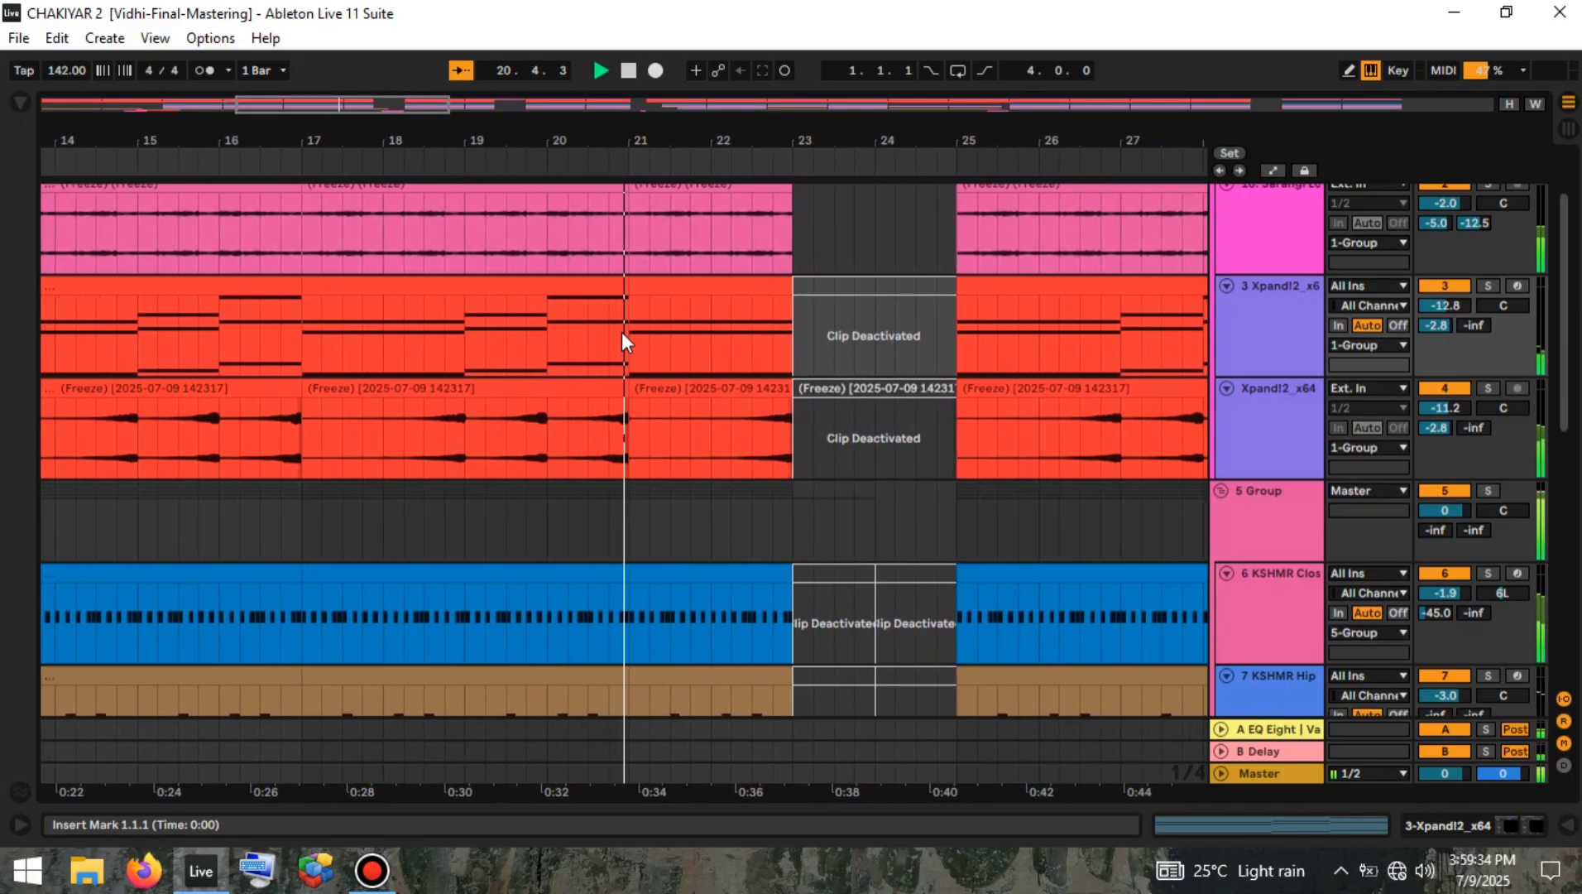
scroll(622, 331, down, 1)
scroll(621, 331, down, 8)
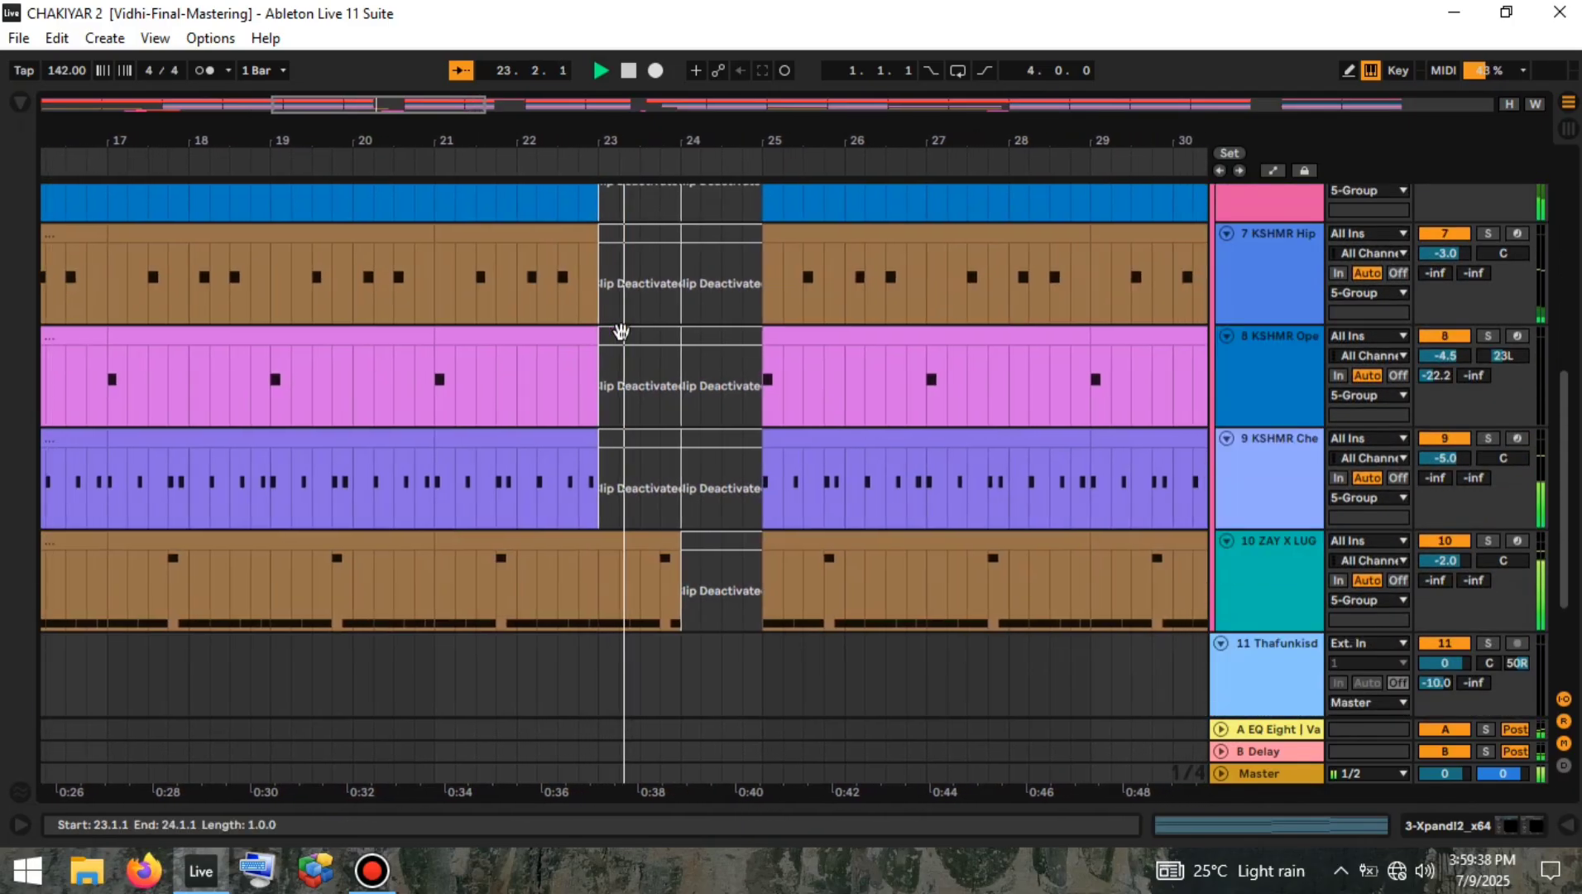
scroll(622, 331, down, 3)
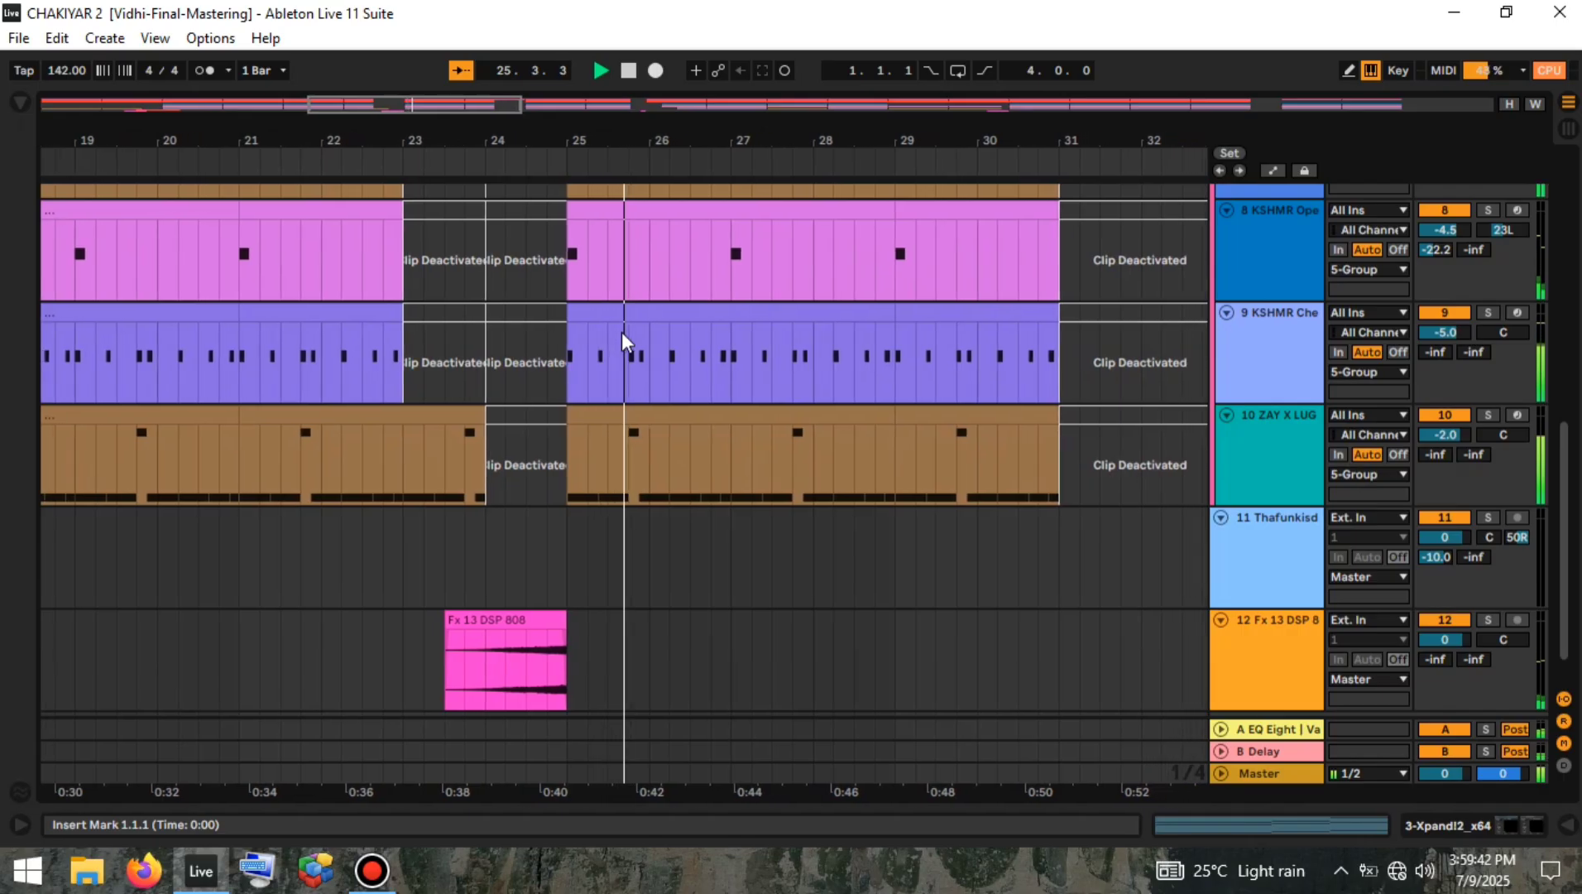
scroll(621, 331, up, 3)
scroll(622, 330, up, 5)
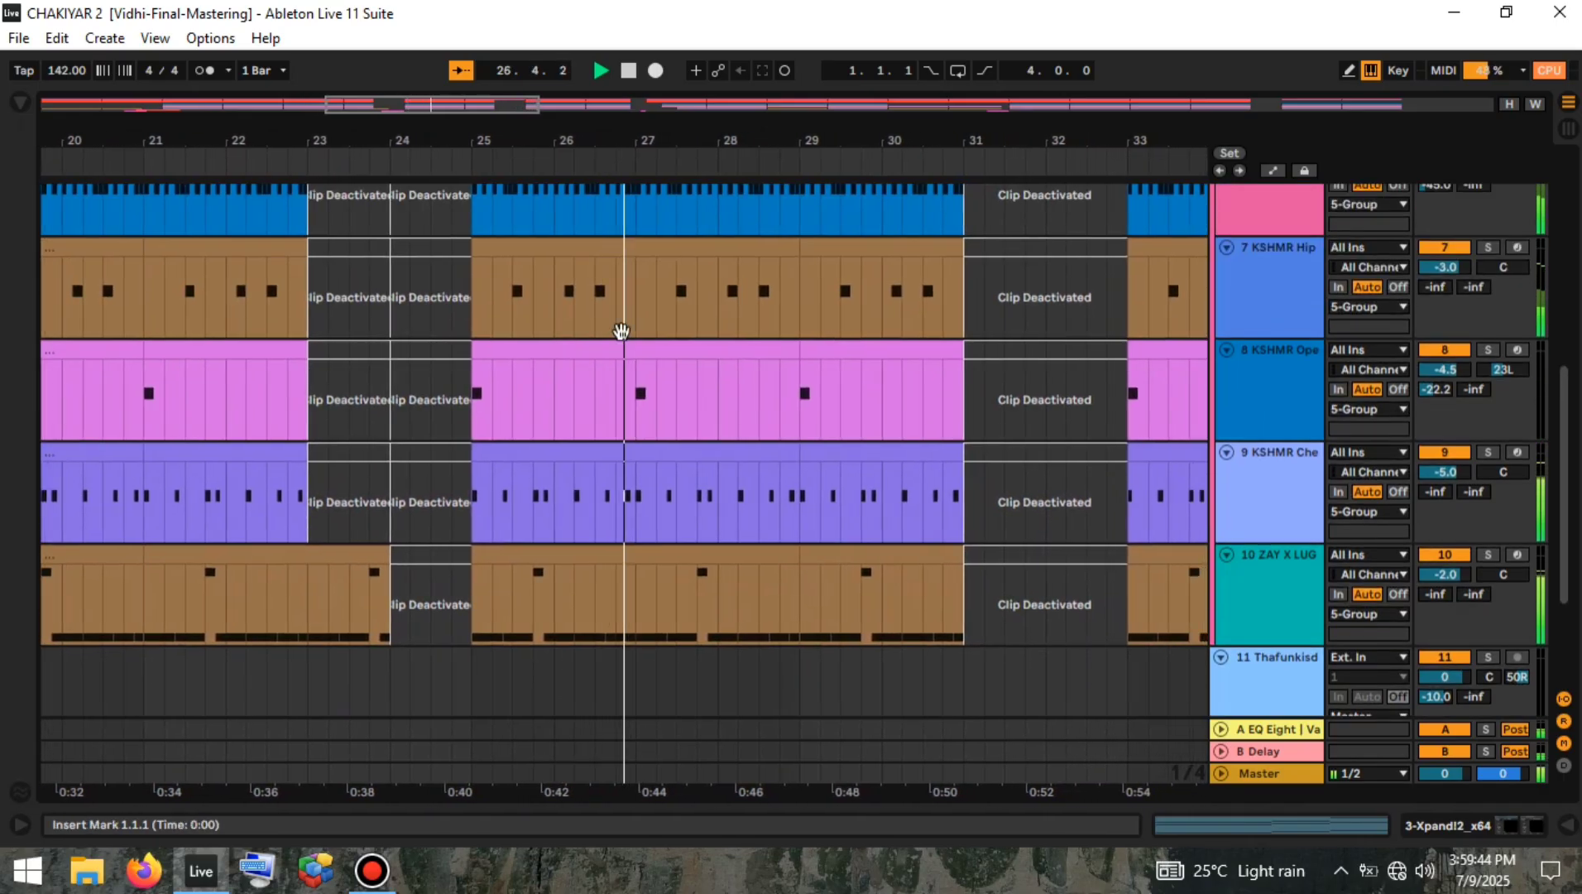
scroll(622, 331, up, 5)
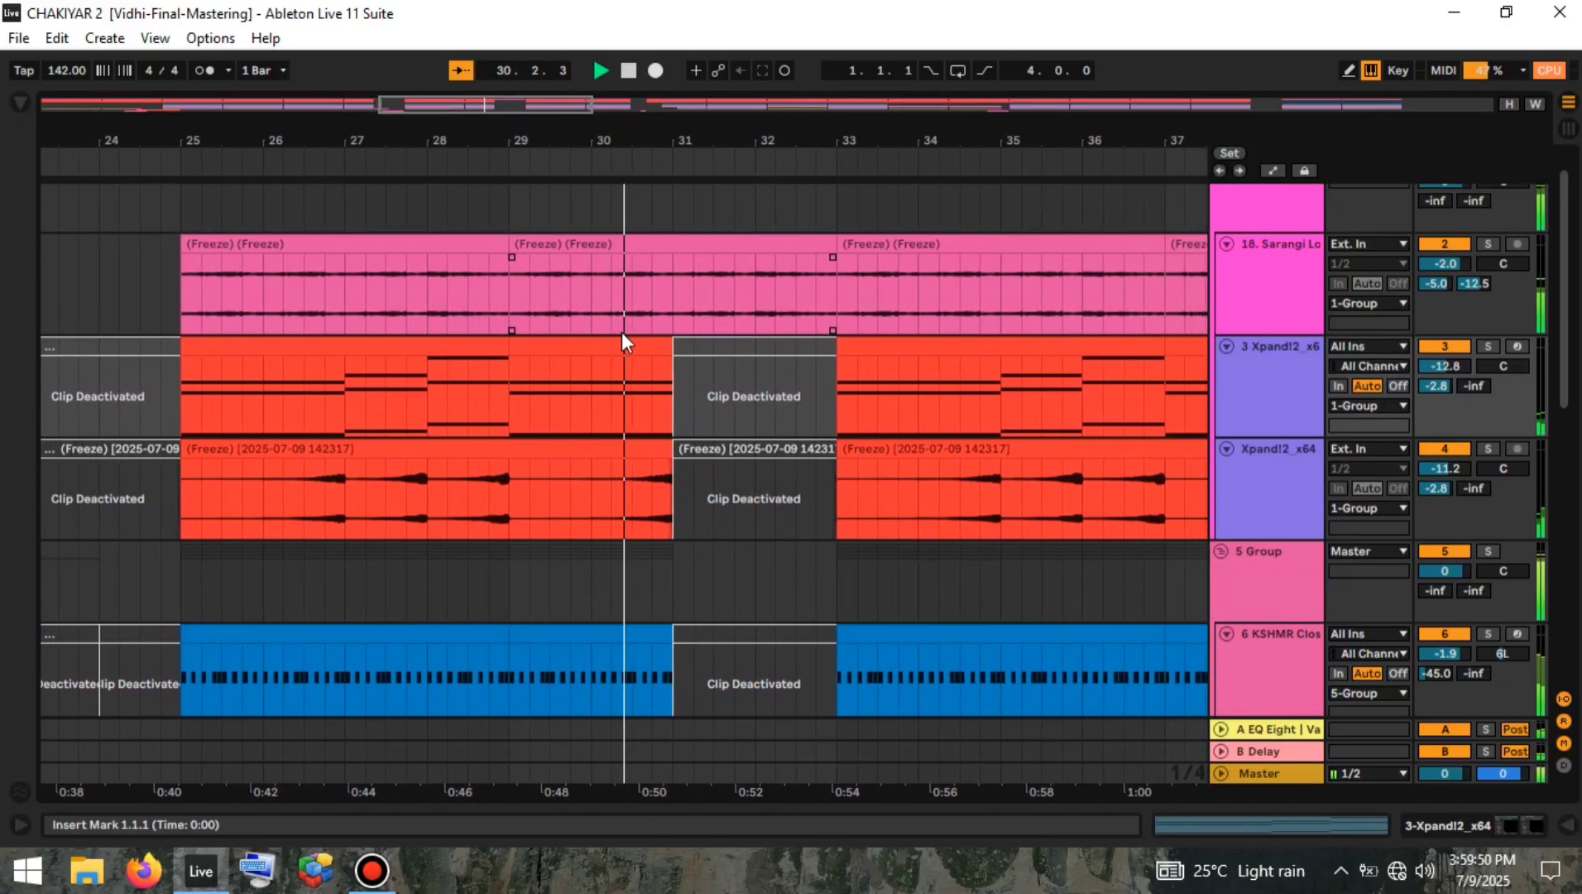
scroll(621, 331, down, 10)
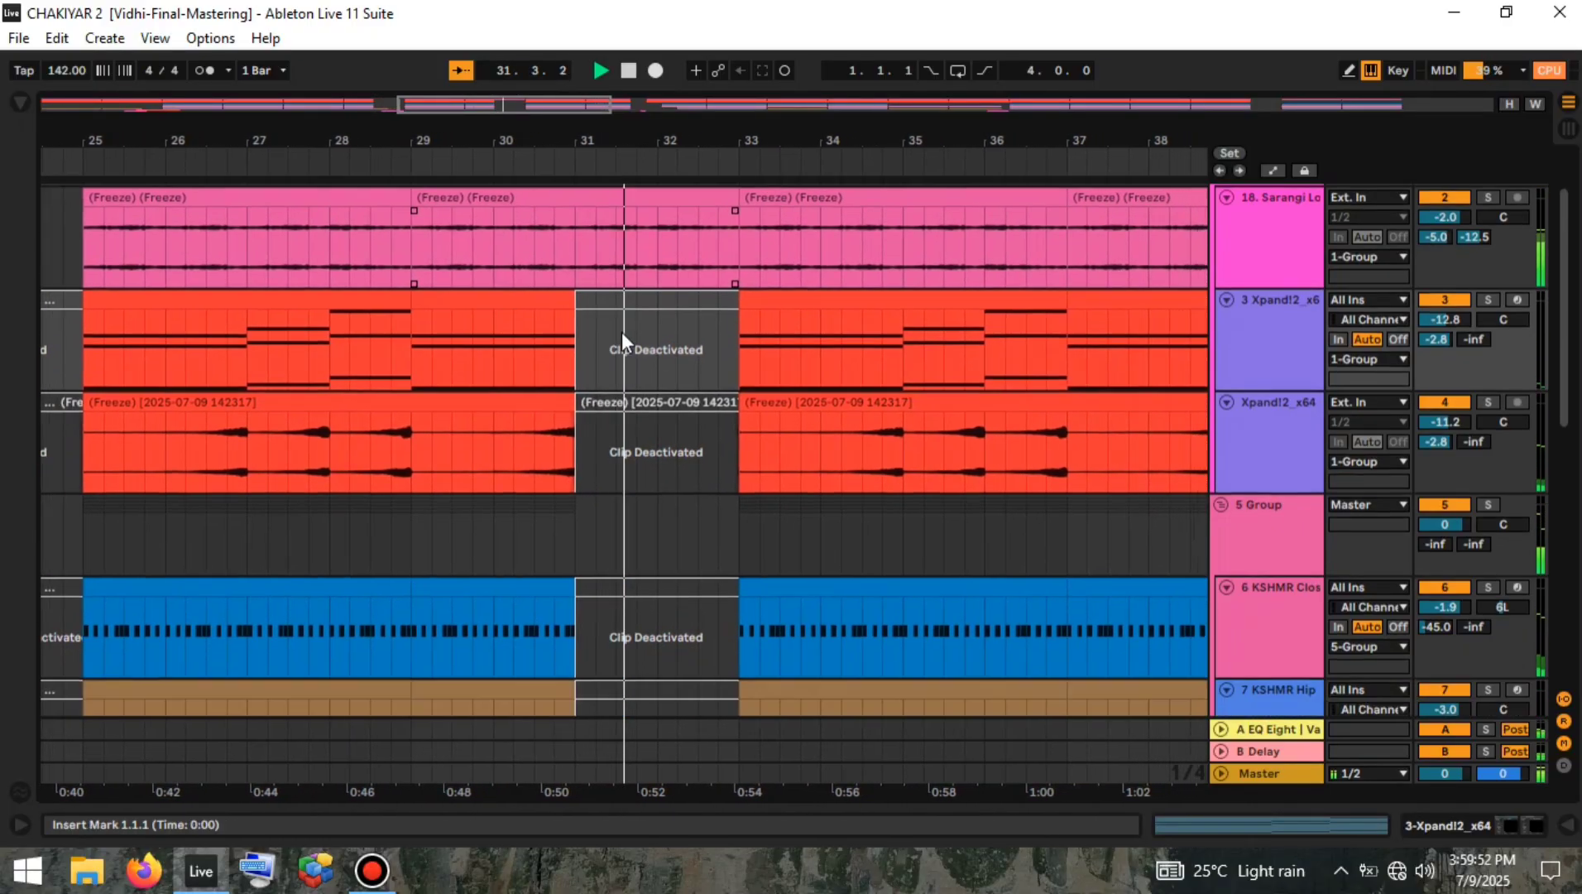
scroll(621, 331, down, 4)
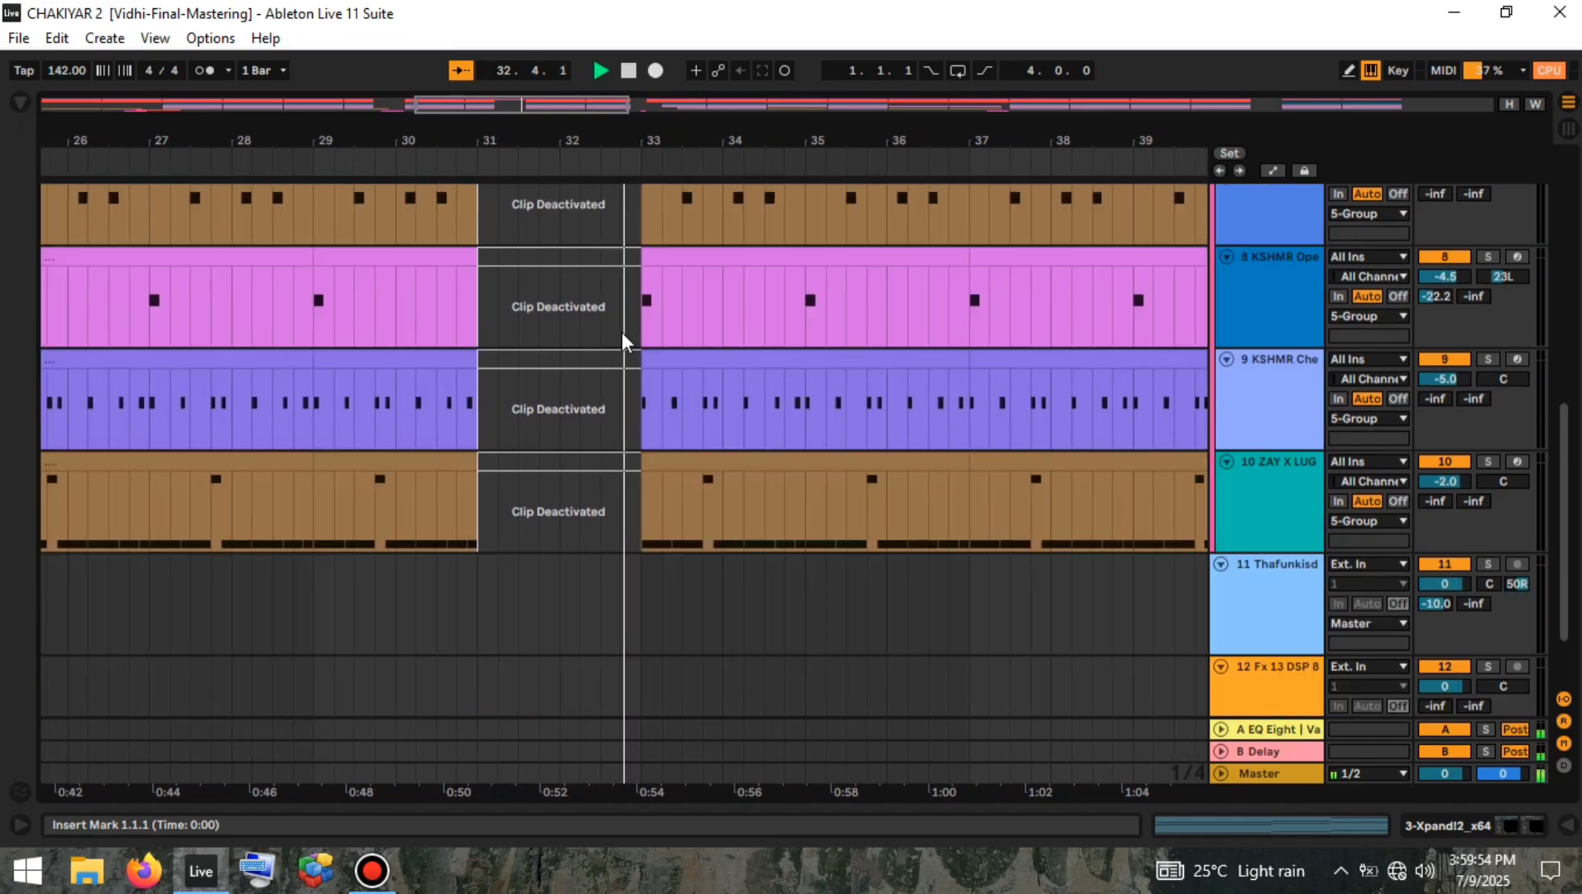
scroll(621, 331, up, 6)
scroll(621, 331, up, 8)
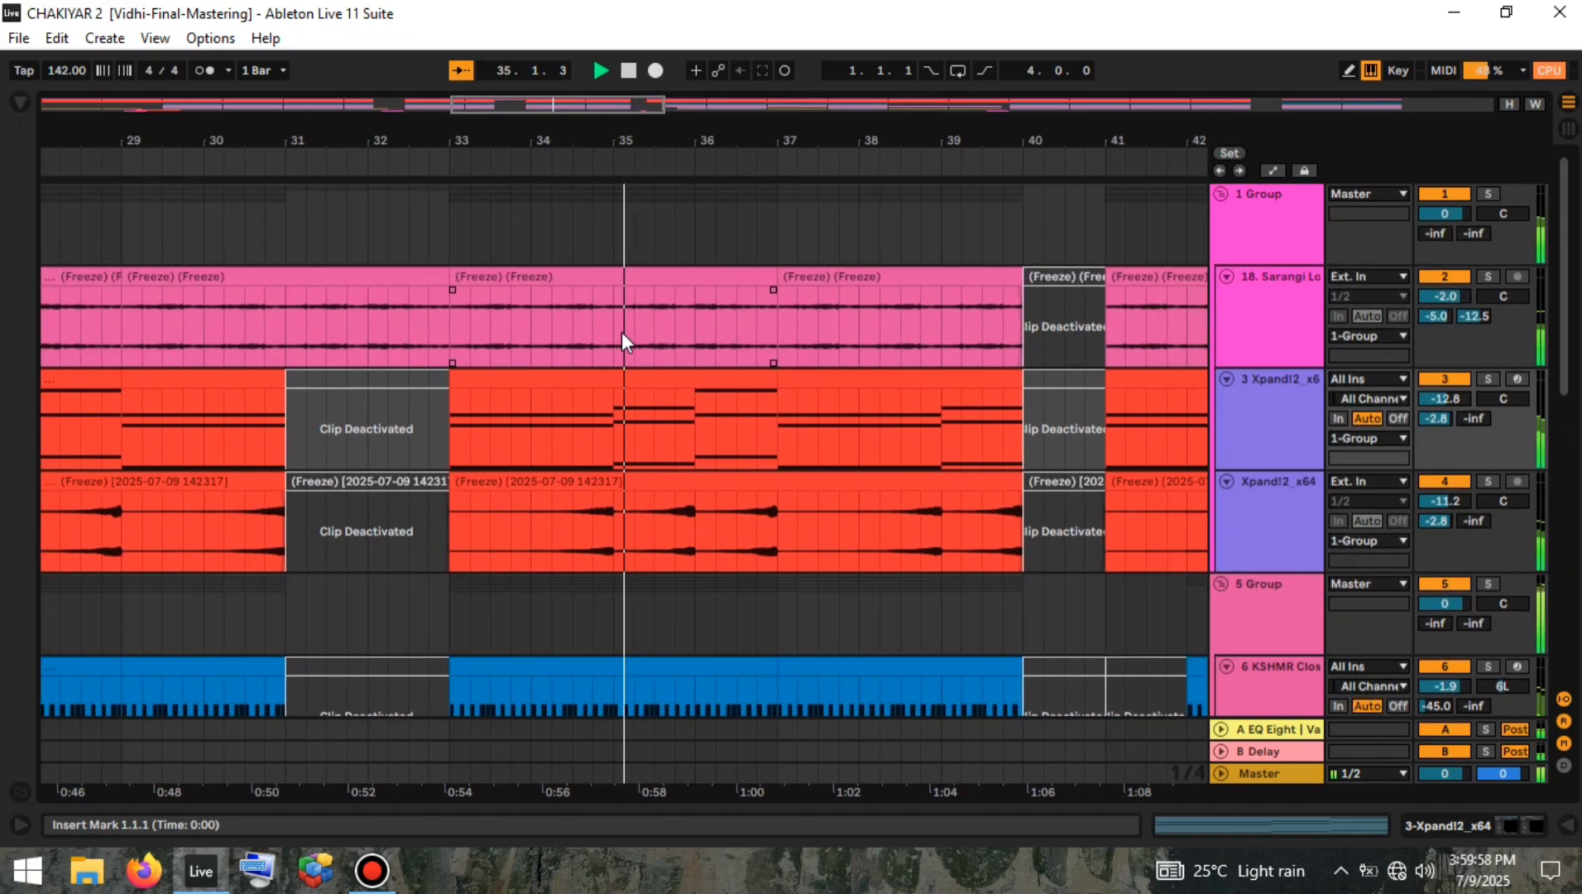
scroll(621, 331, down, 1)
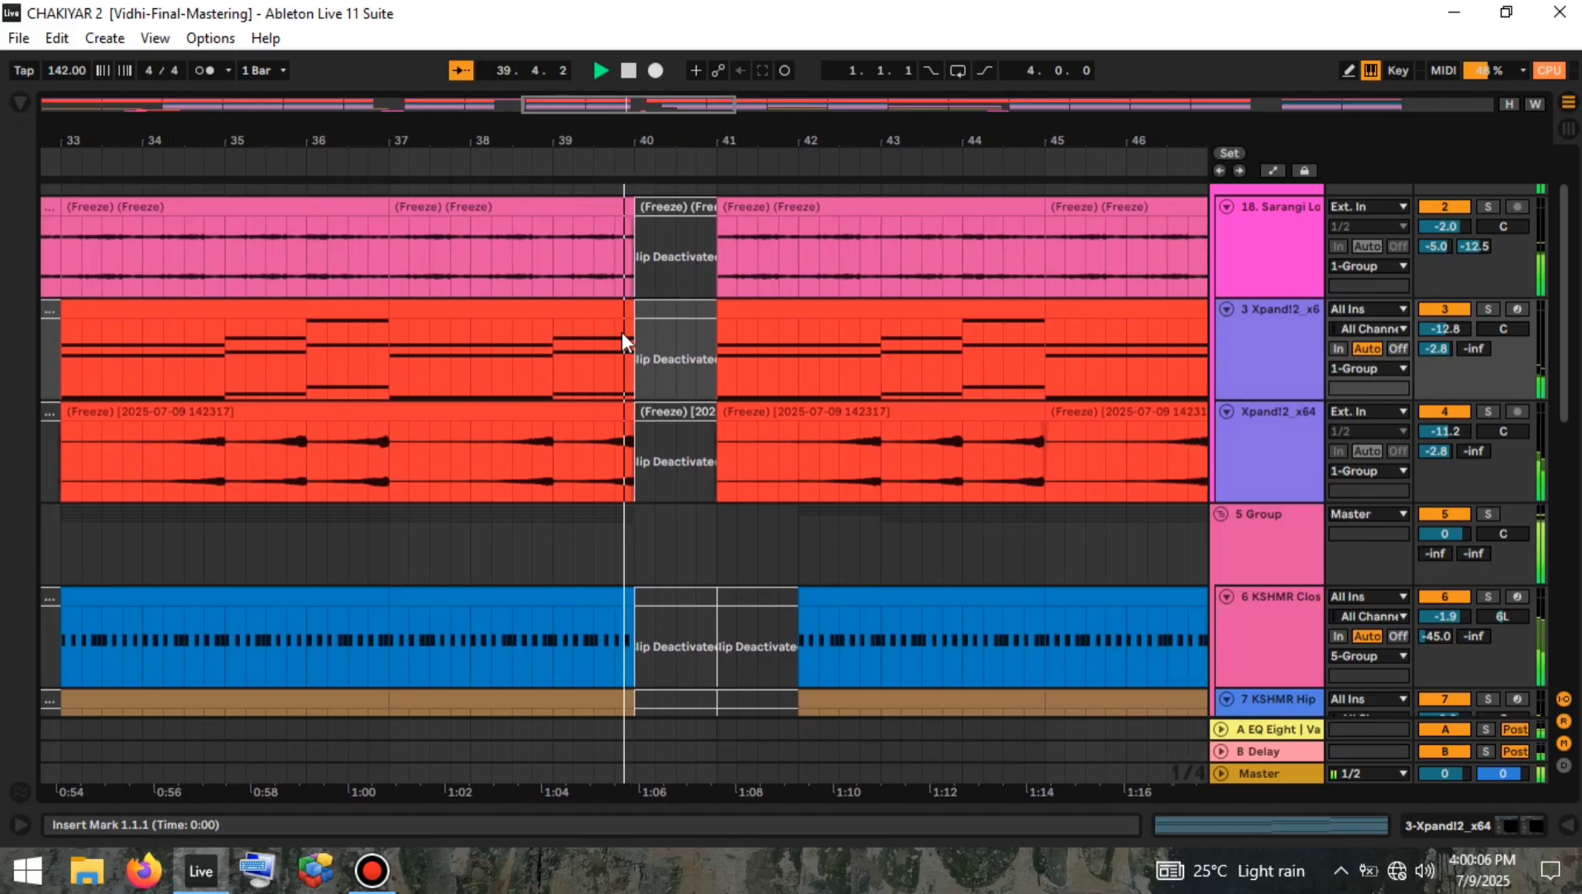
Step: Review bars 39 to 62 during playback, examining the melody, drum, ZAY X LUGER and FX tracks around the deactivated clips
scroll(621, 331, down, 3)
scroll(621, 331, down, 8)
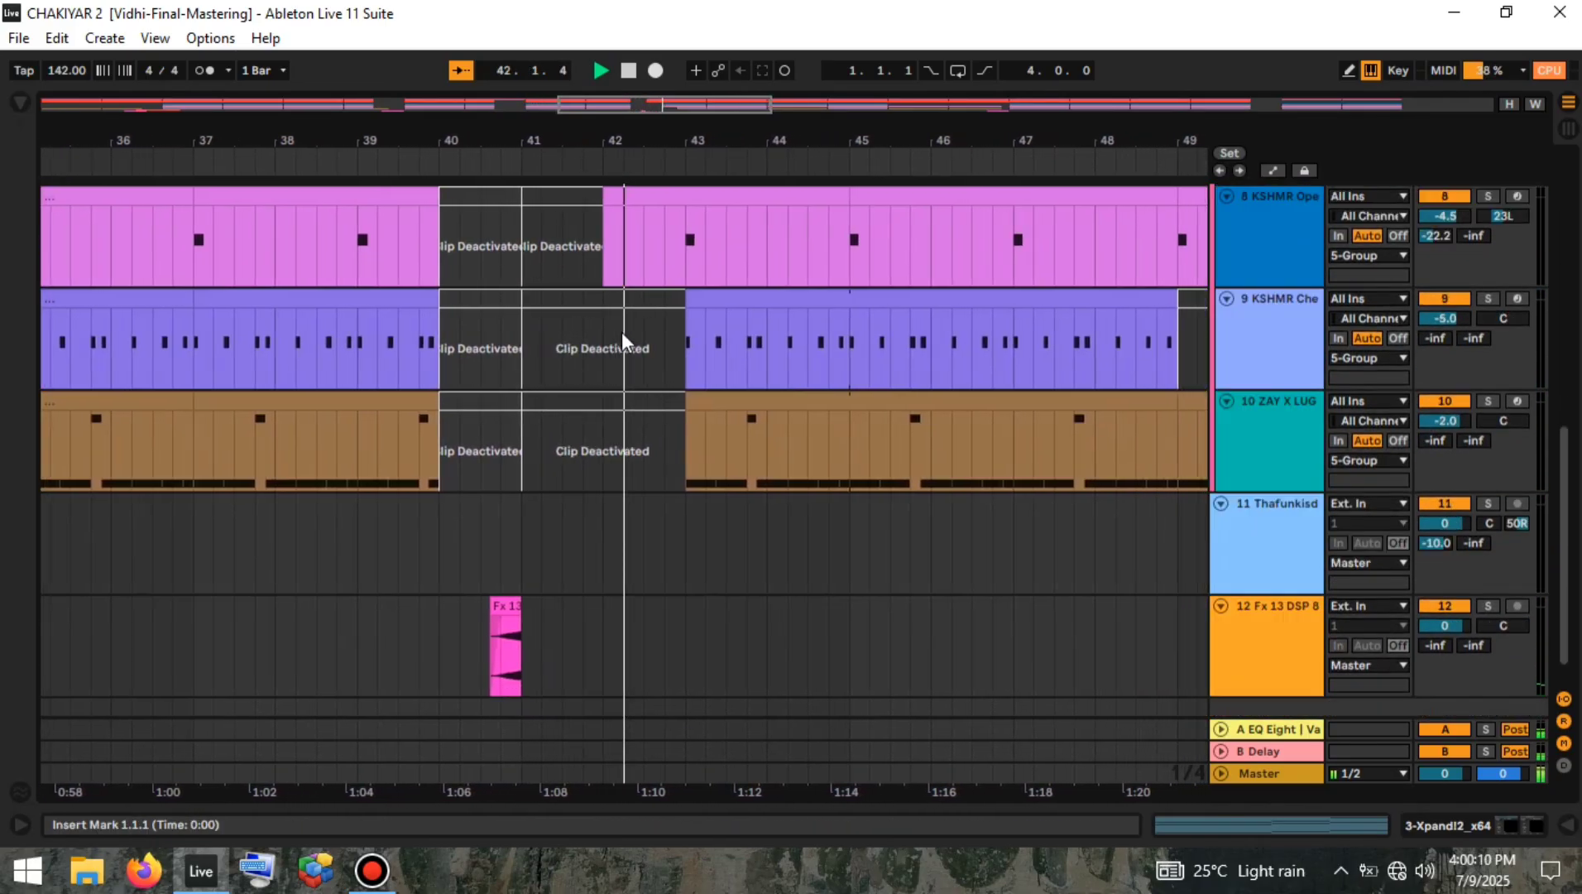
scroll(621, 331, up, 4)
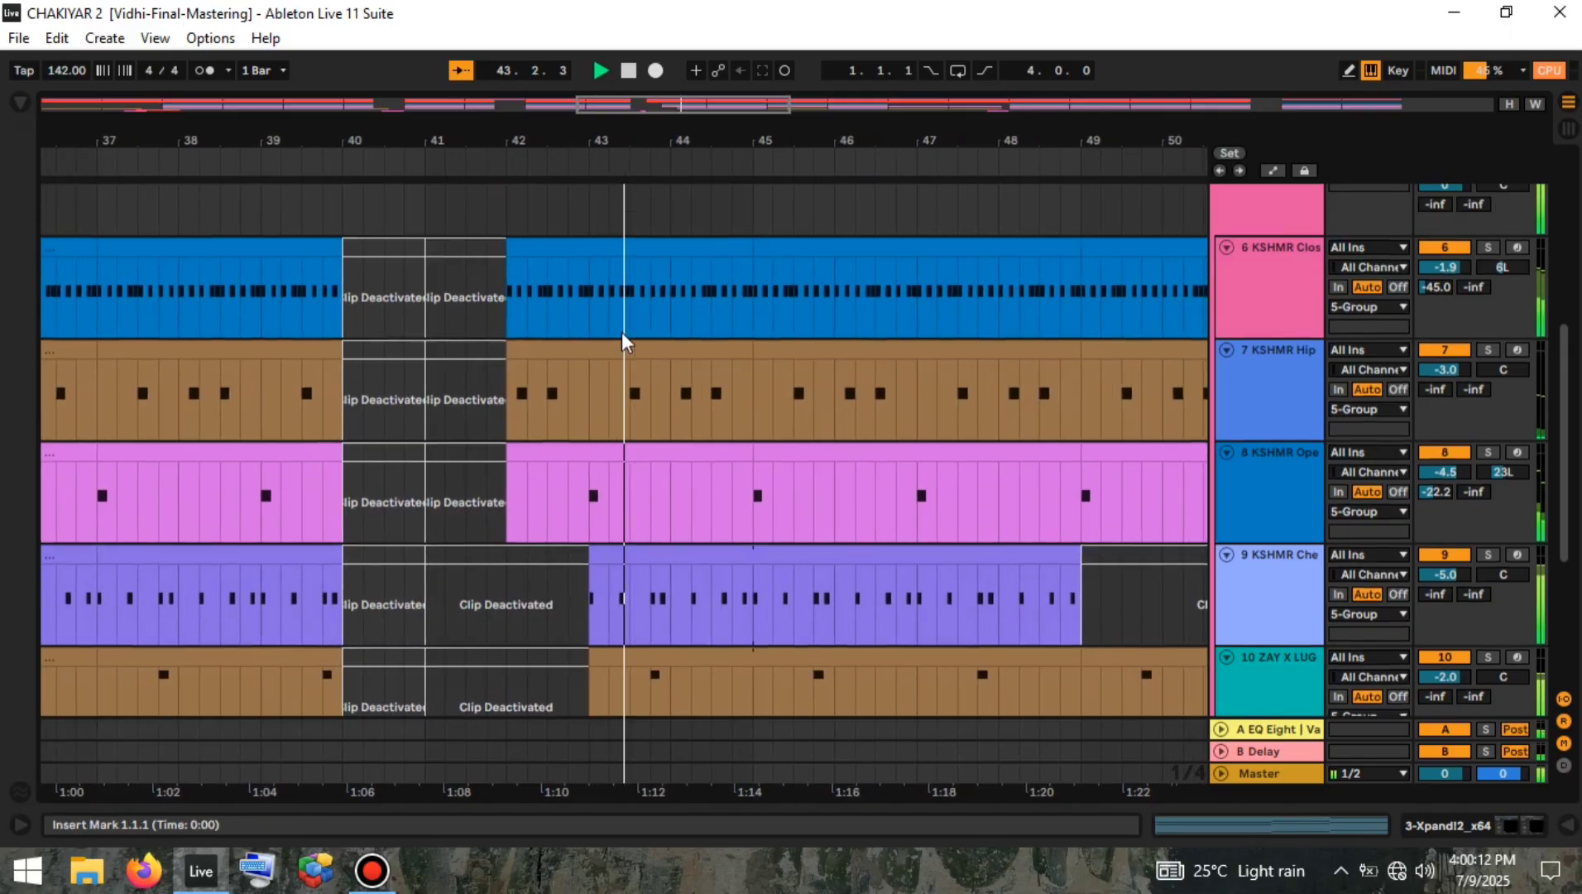
scroll(621, 331, up, 5)
scroll(622, 331, up, 4)
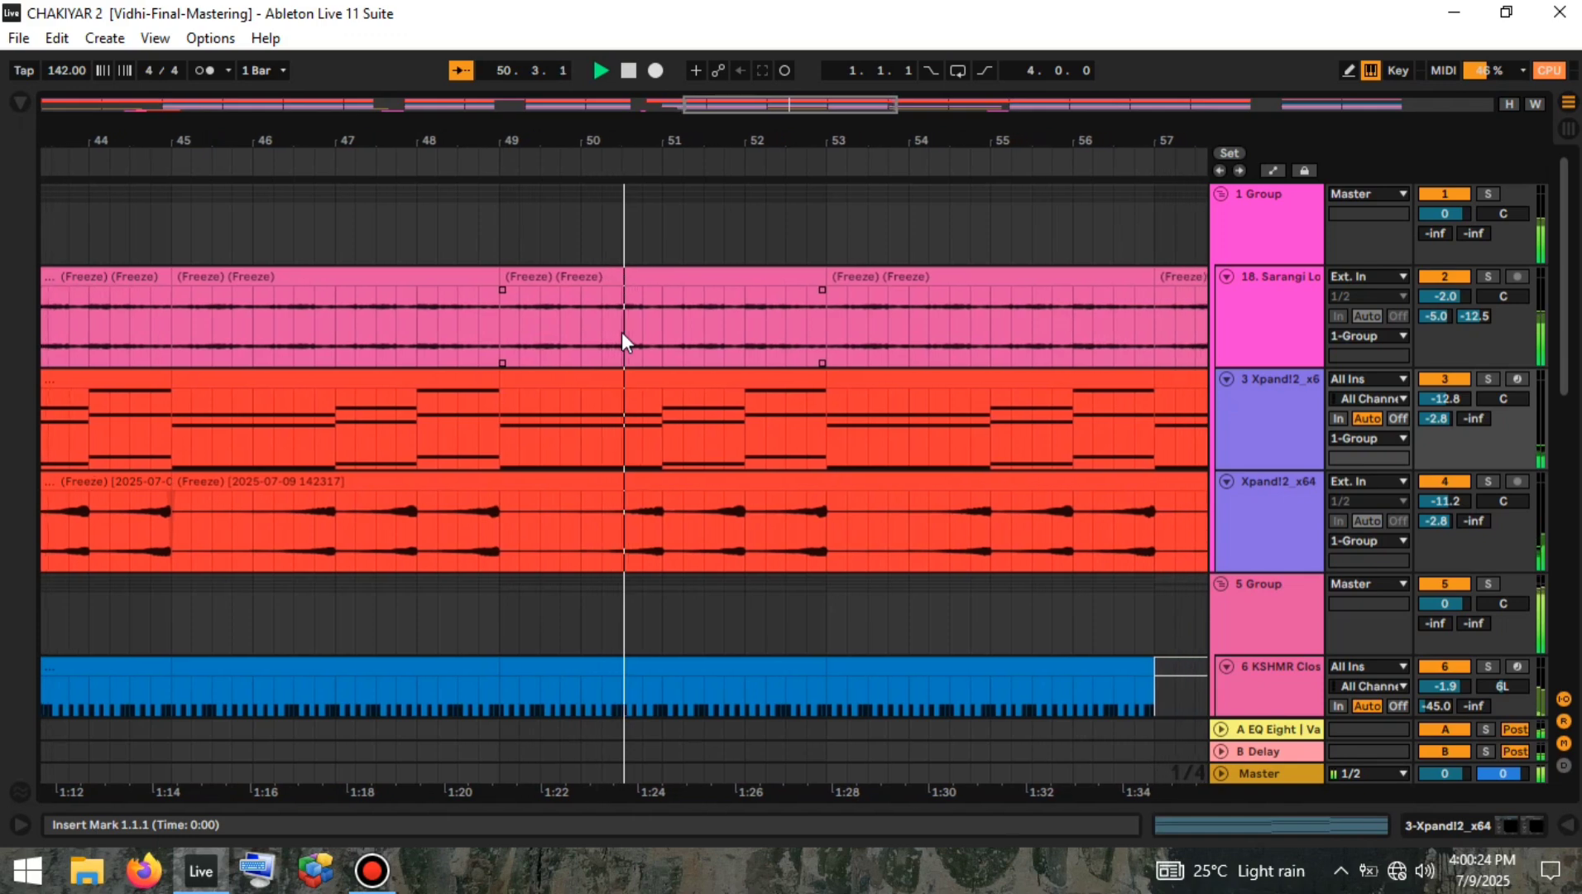
scroll(622, 330, down, 2)
scroll(622, 331, down, 6)
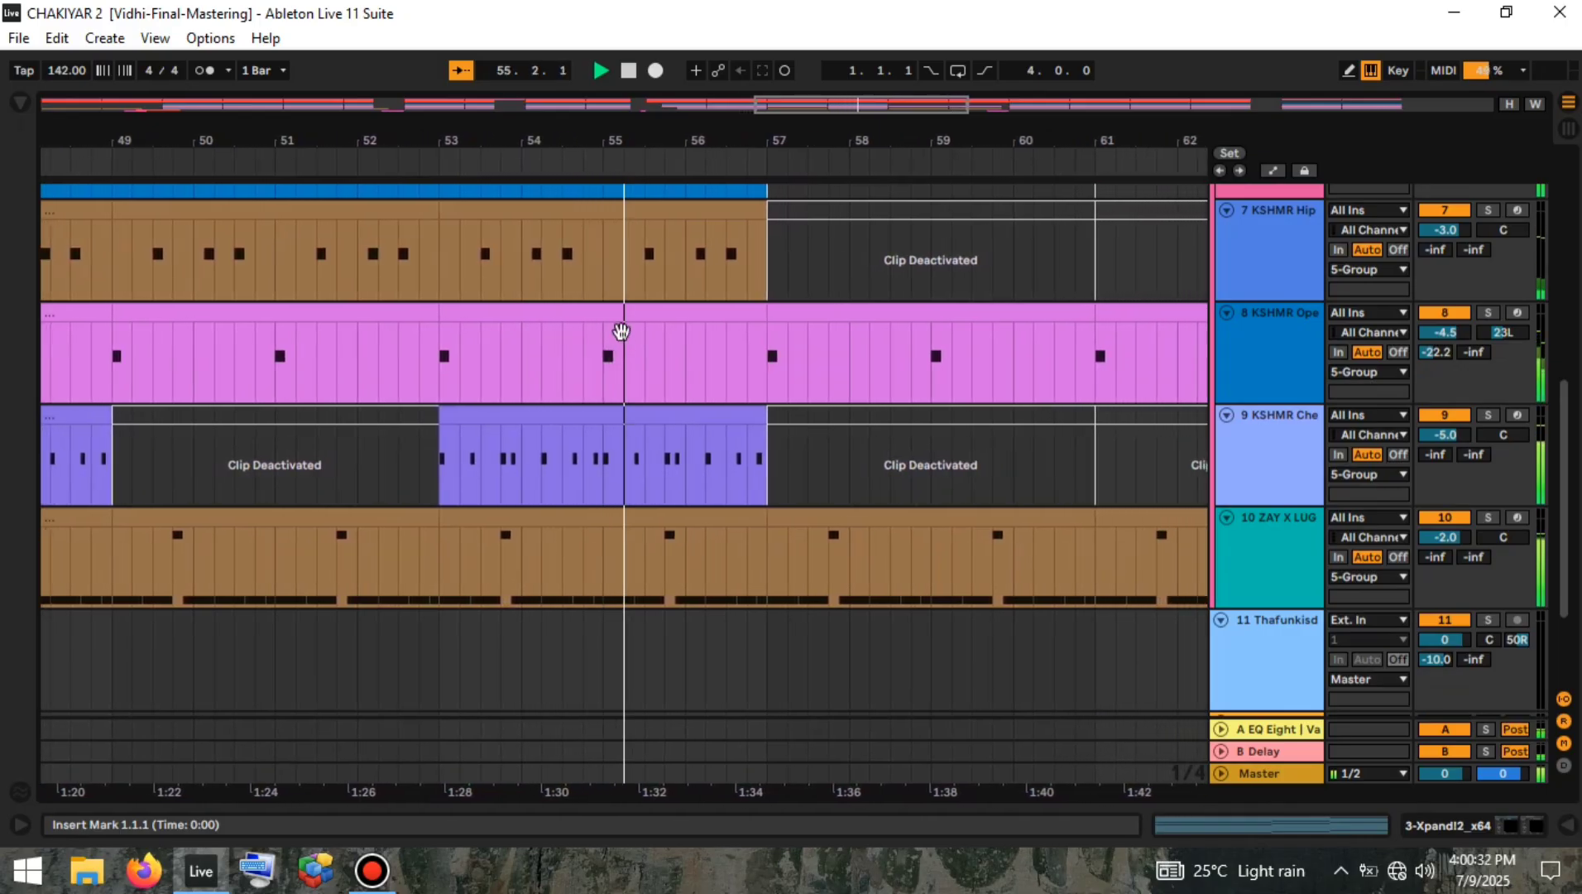
scroll(622, 331, up, 1)
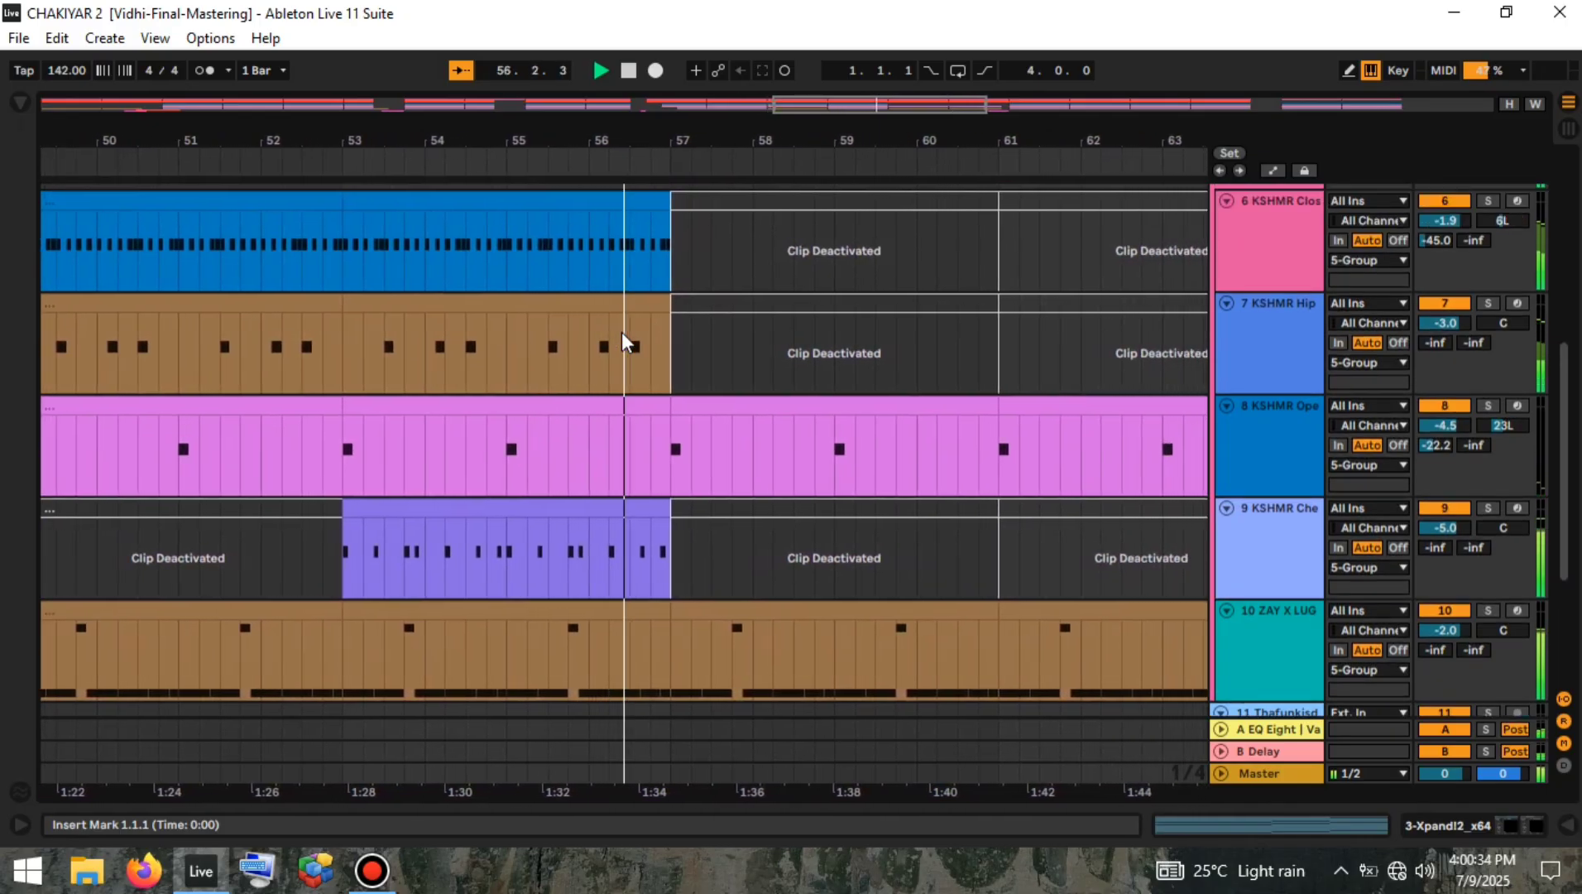
scroll(621, 331, up, 1)
scroll(621, 331, down, 1)
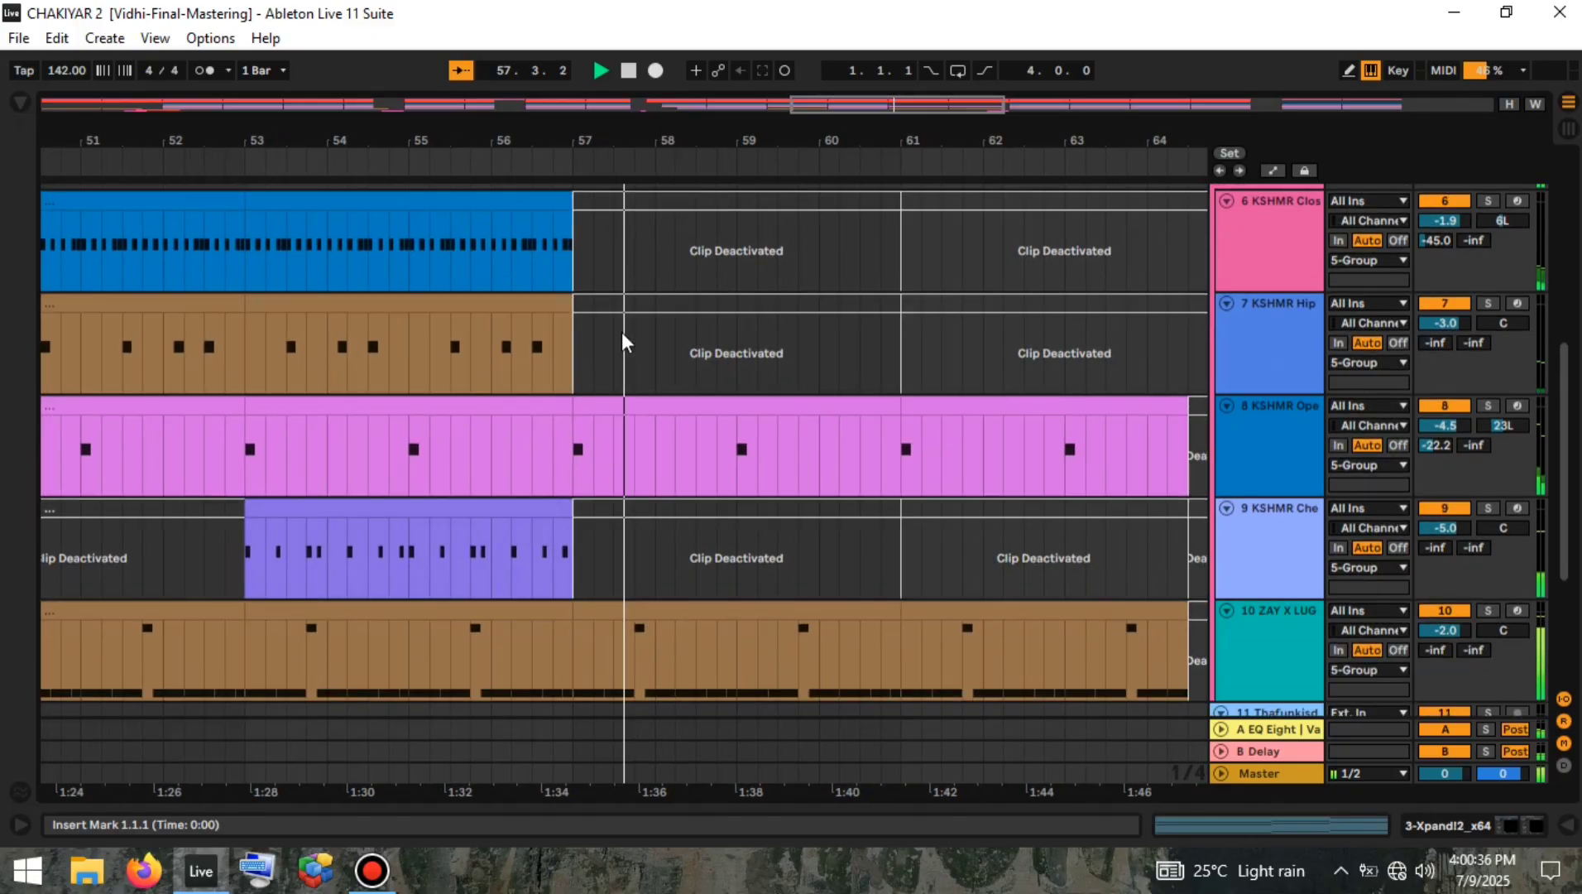
scroll(621, 331, up, 6)
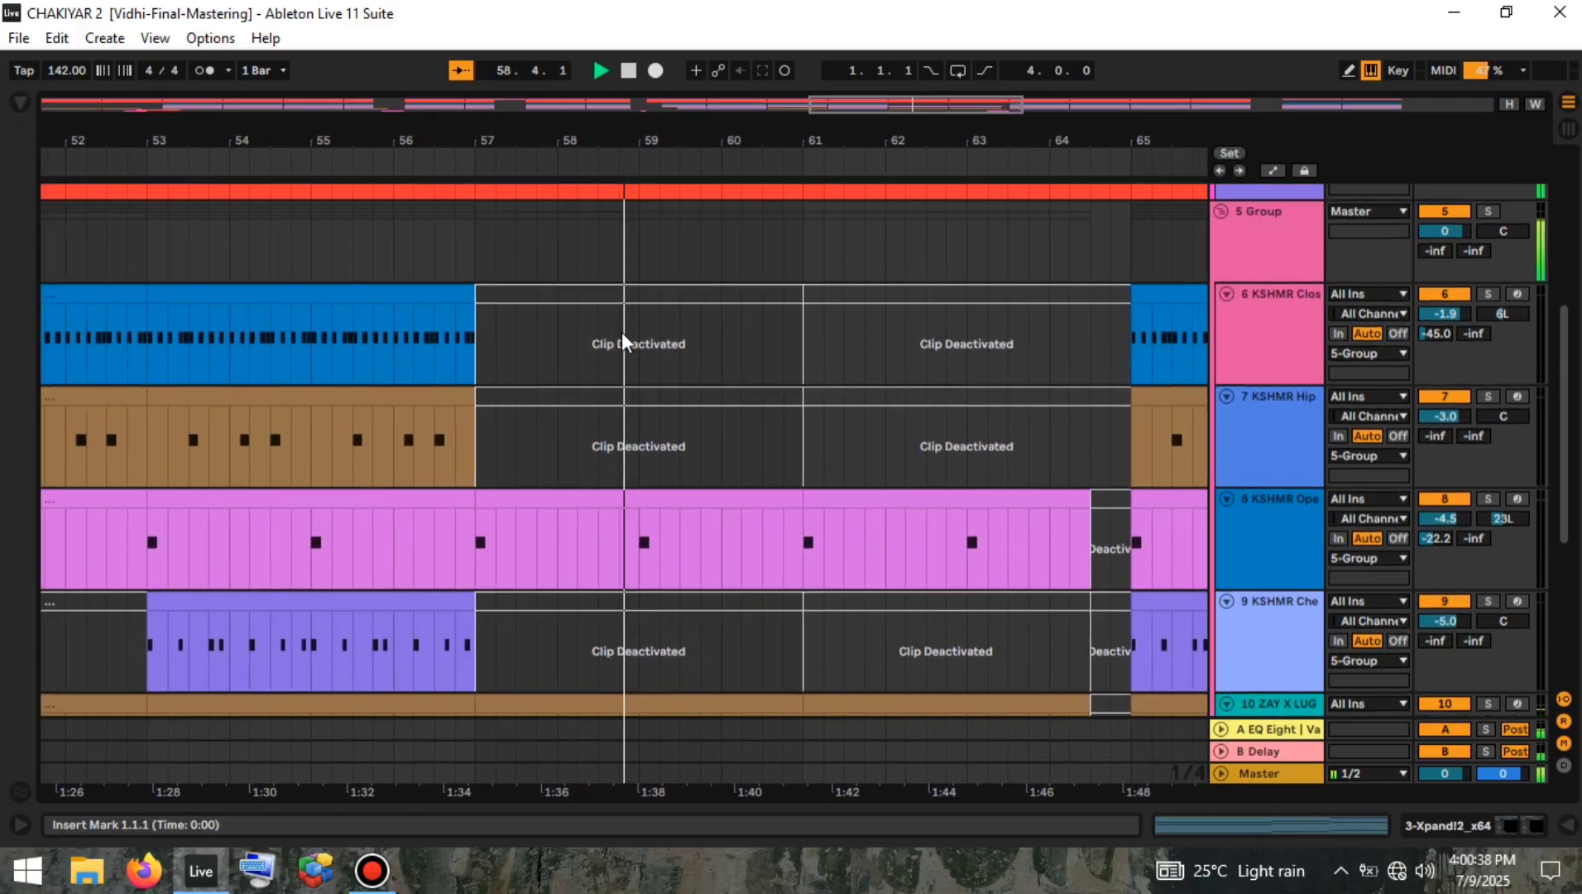
scroll(621, 331, up, 2)
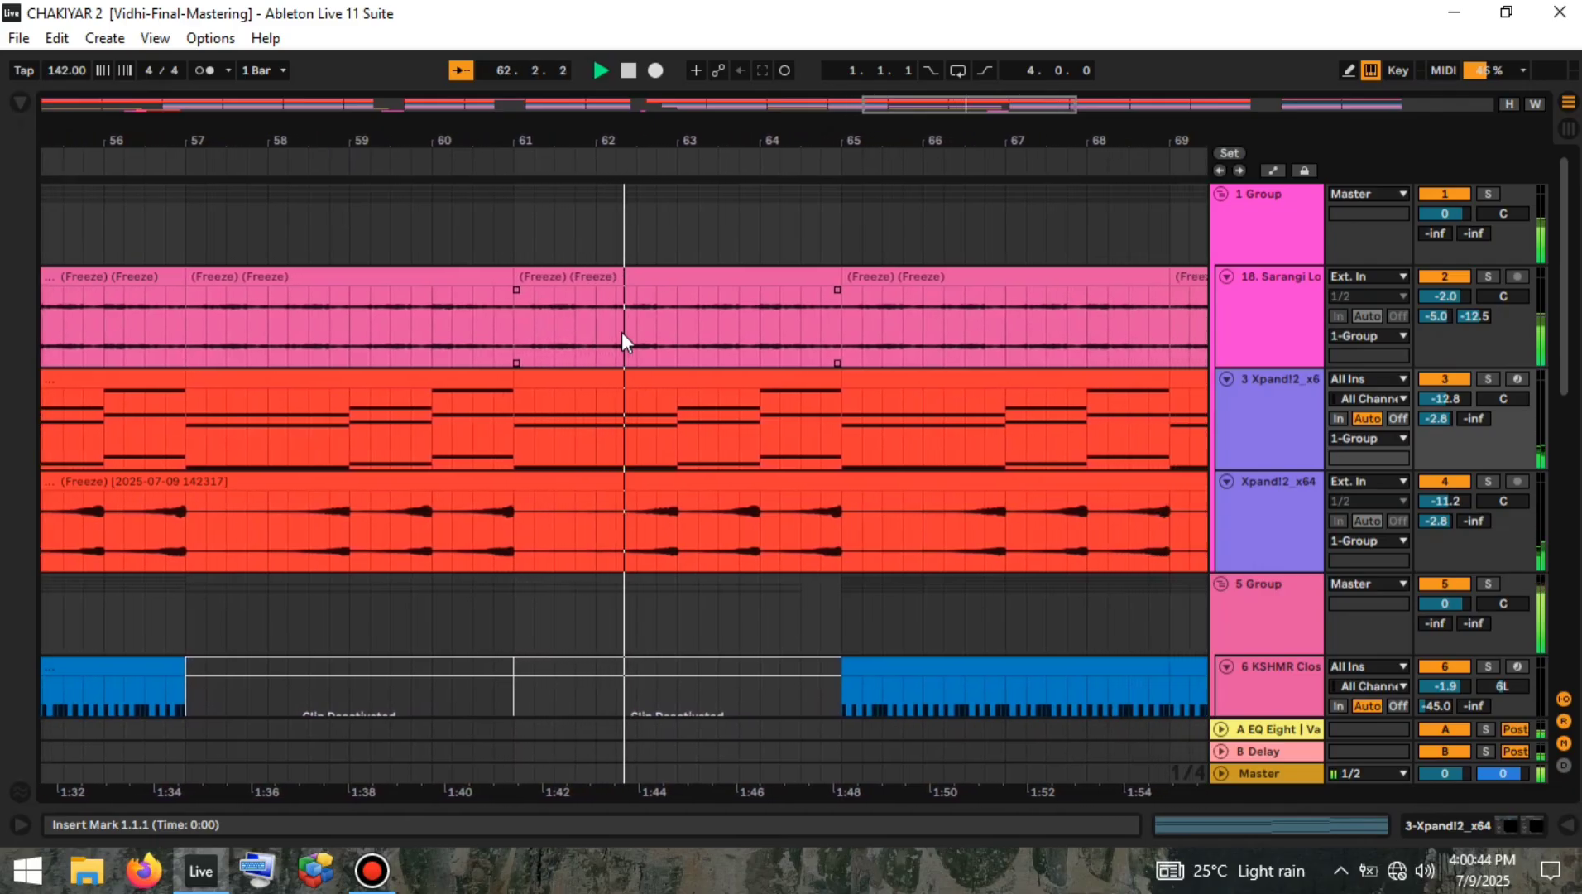
Step: Follow playback from bar 62 to bar 84, examining the drums' return at bar 65, the Fx 13 clip and the closing section
scroll(621, 331, down, 1)
scroll(623, 342, up, 4)
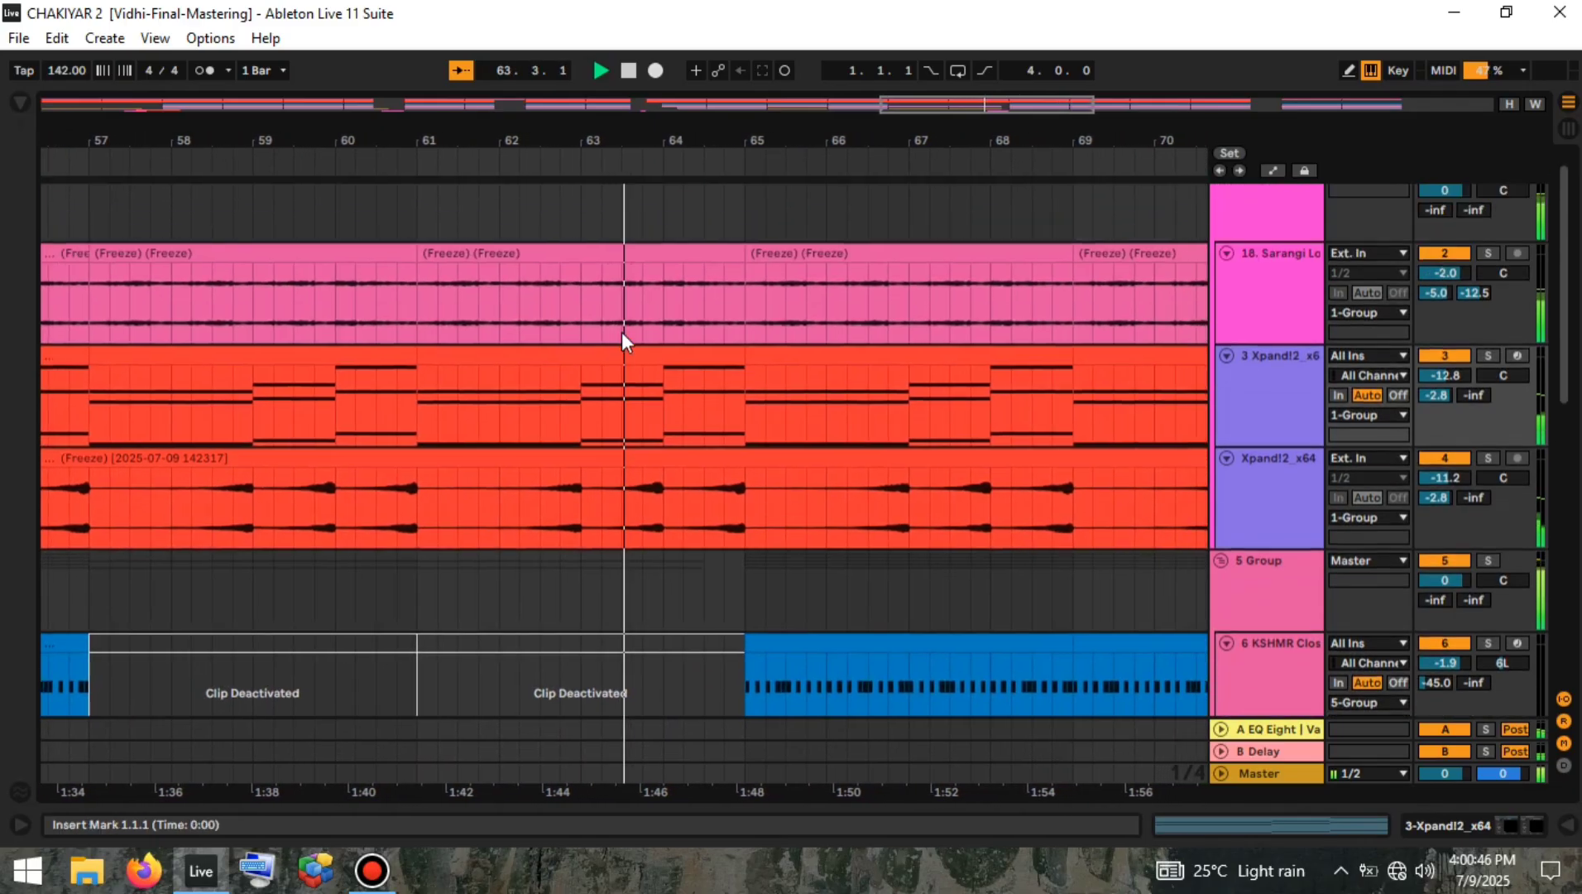
scroll(624, 342, down, 11)
scroll(624, 341, down, 8)
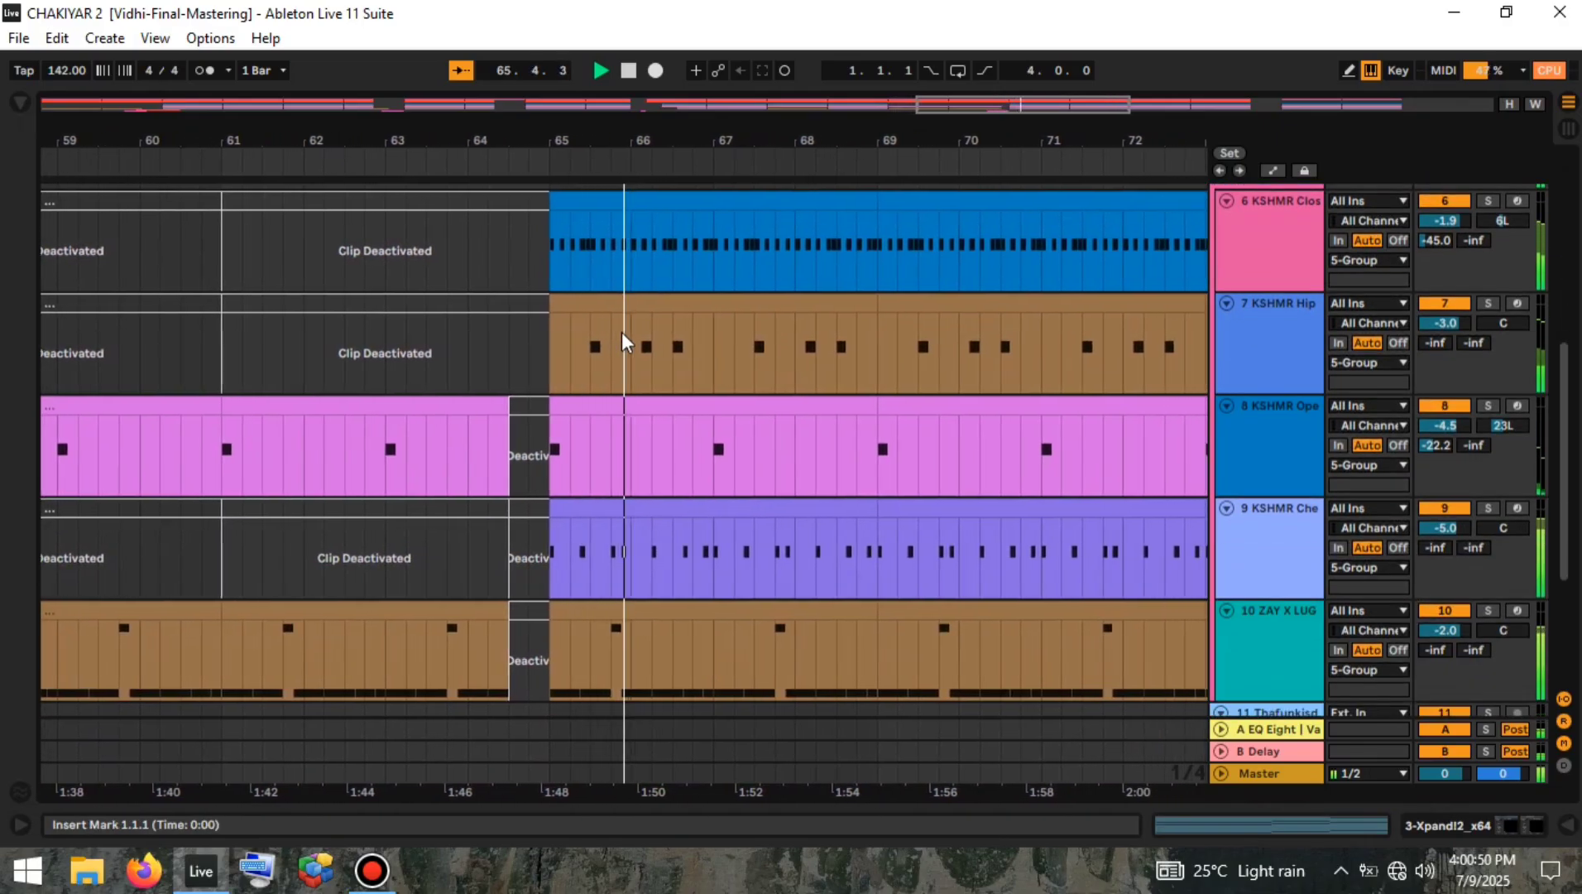
scroll(624, 342, down, 6)
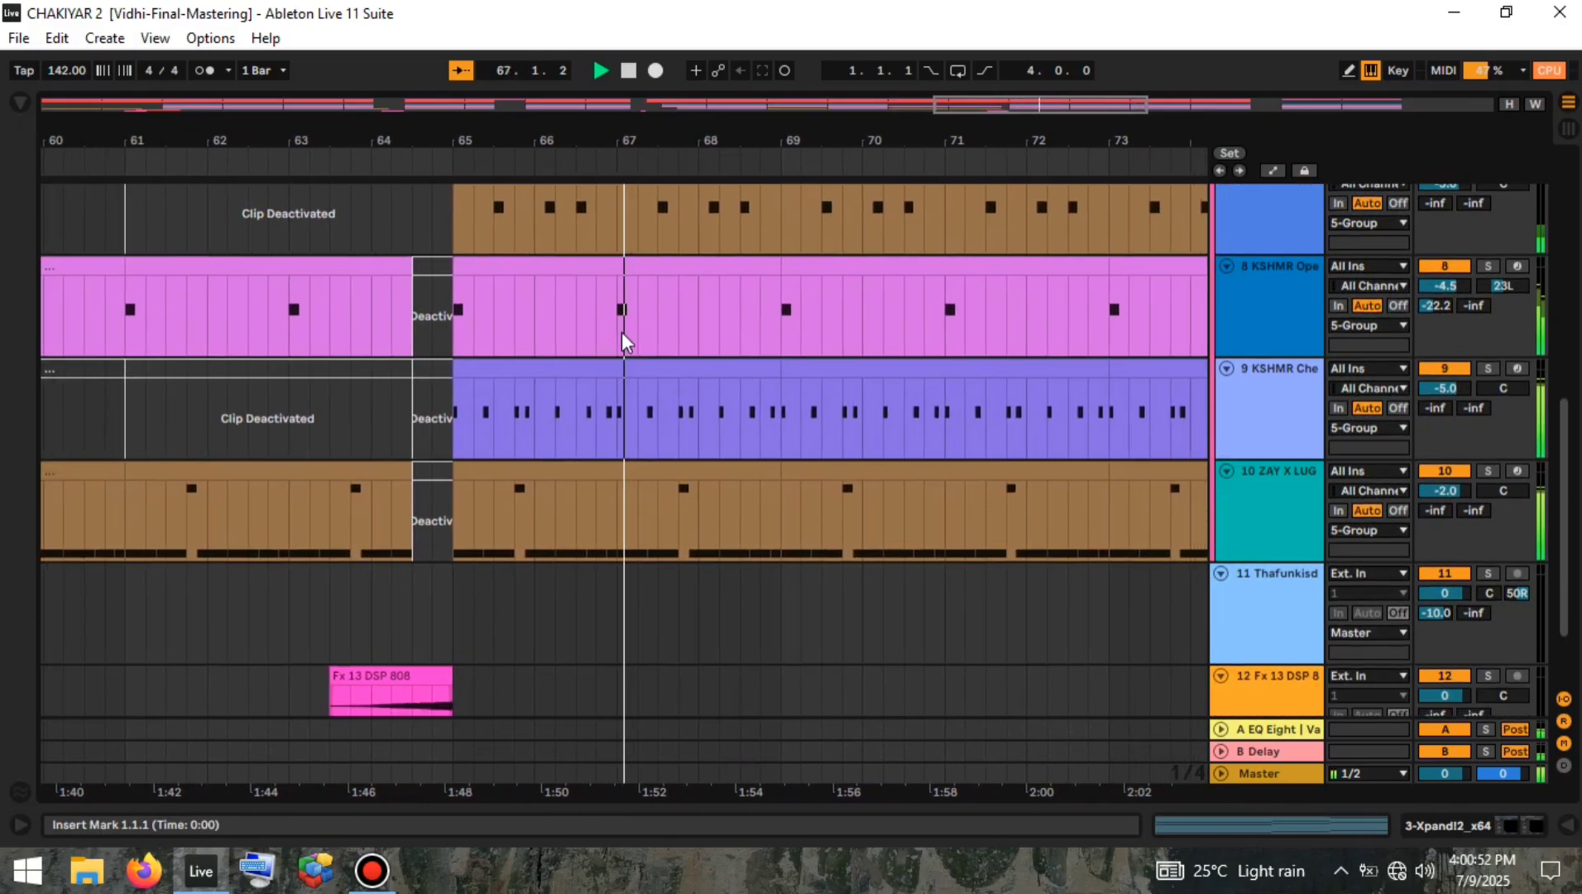
scroll(624, 341, down, 4)
scroll(624, 342, up, 15)
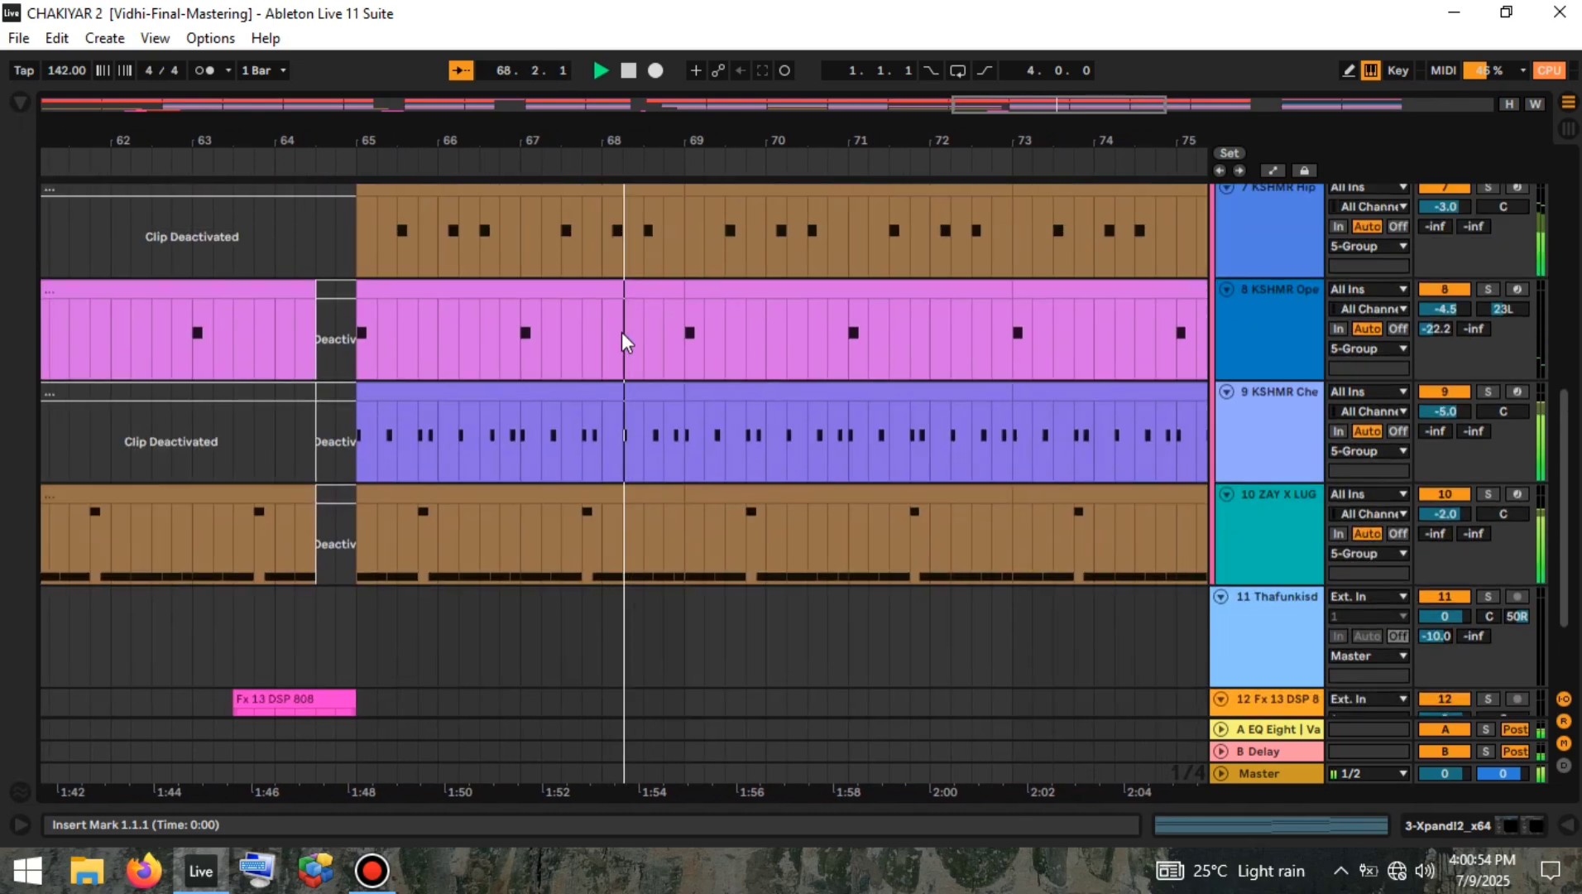
scroll(624, 341, up, 12)
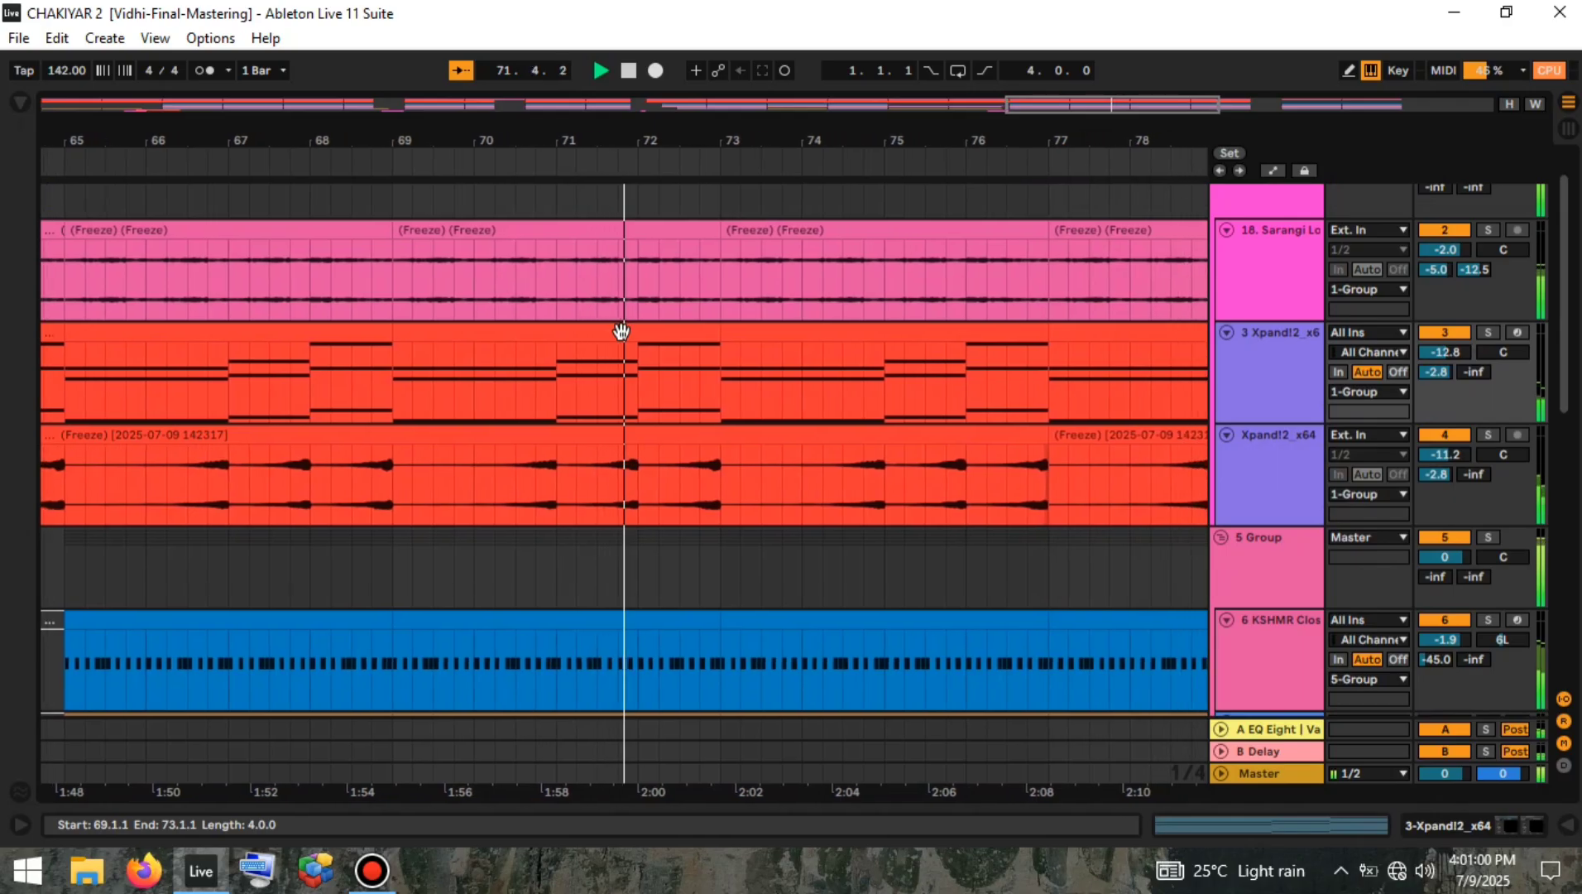
scroll(623, 335, down, 1)
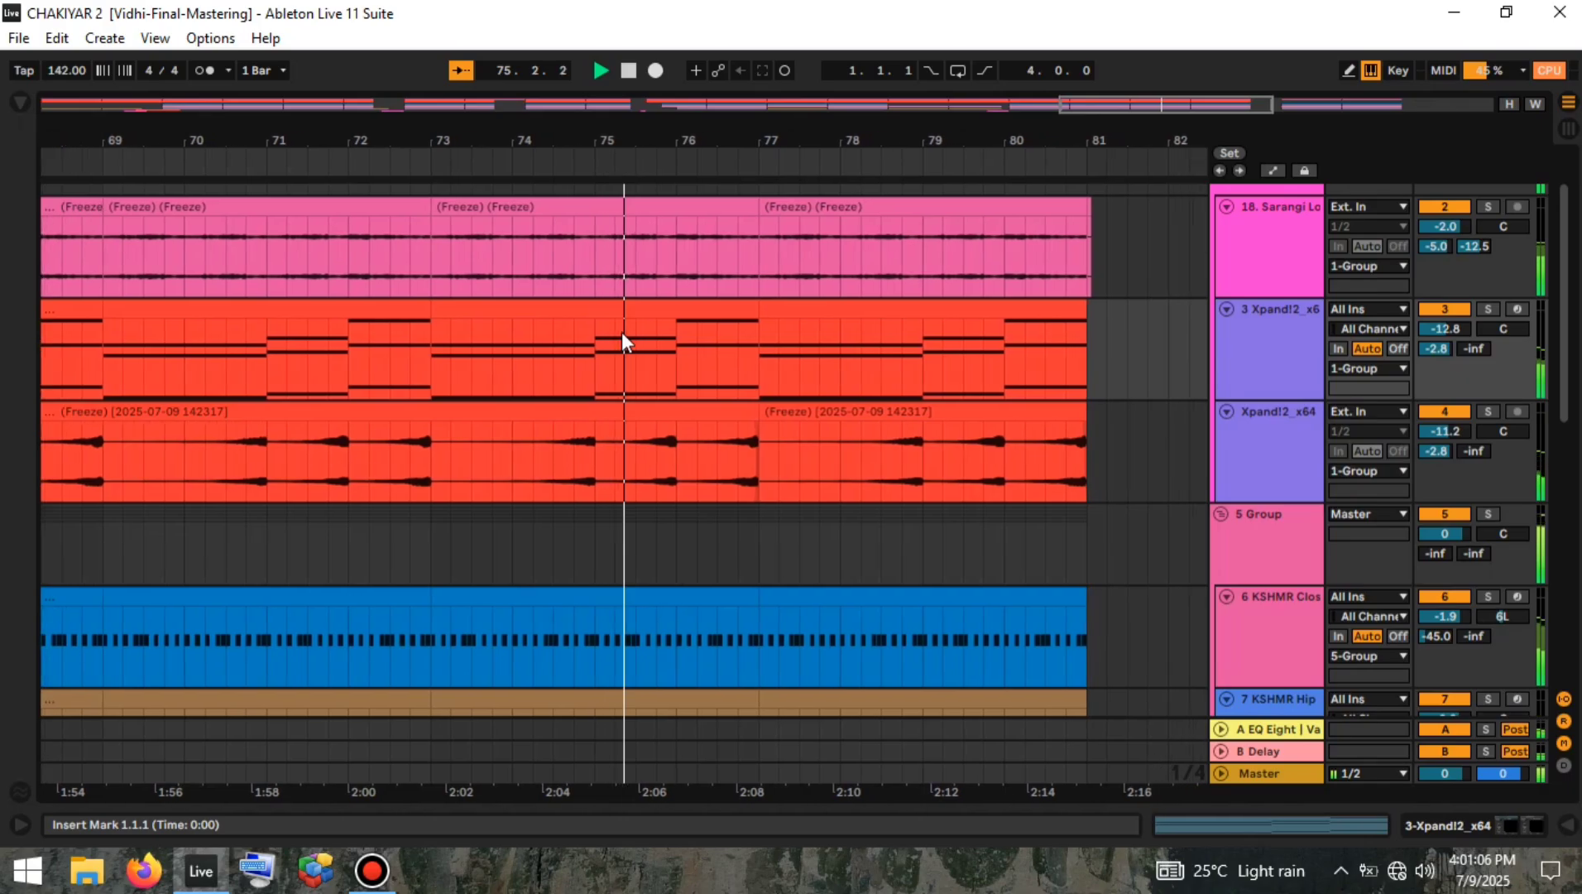
scroll(622, 341, down, 1)
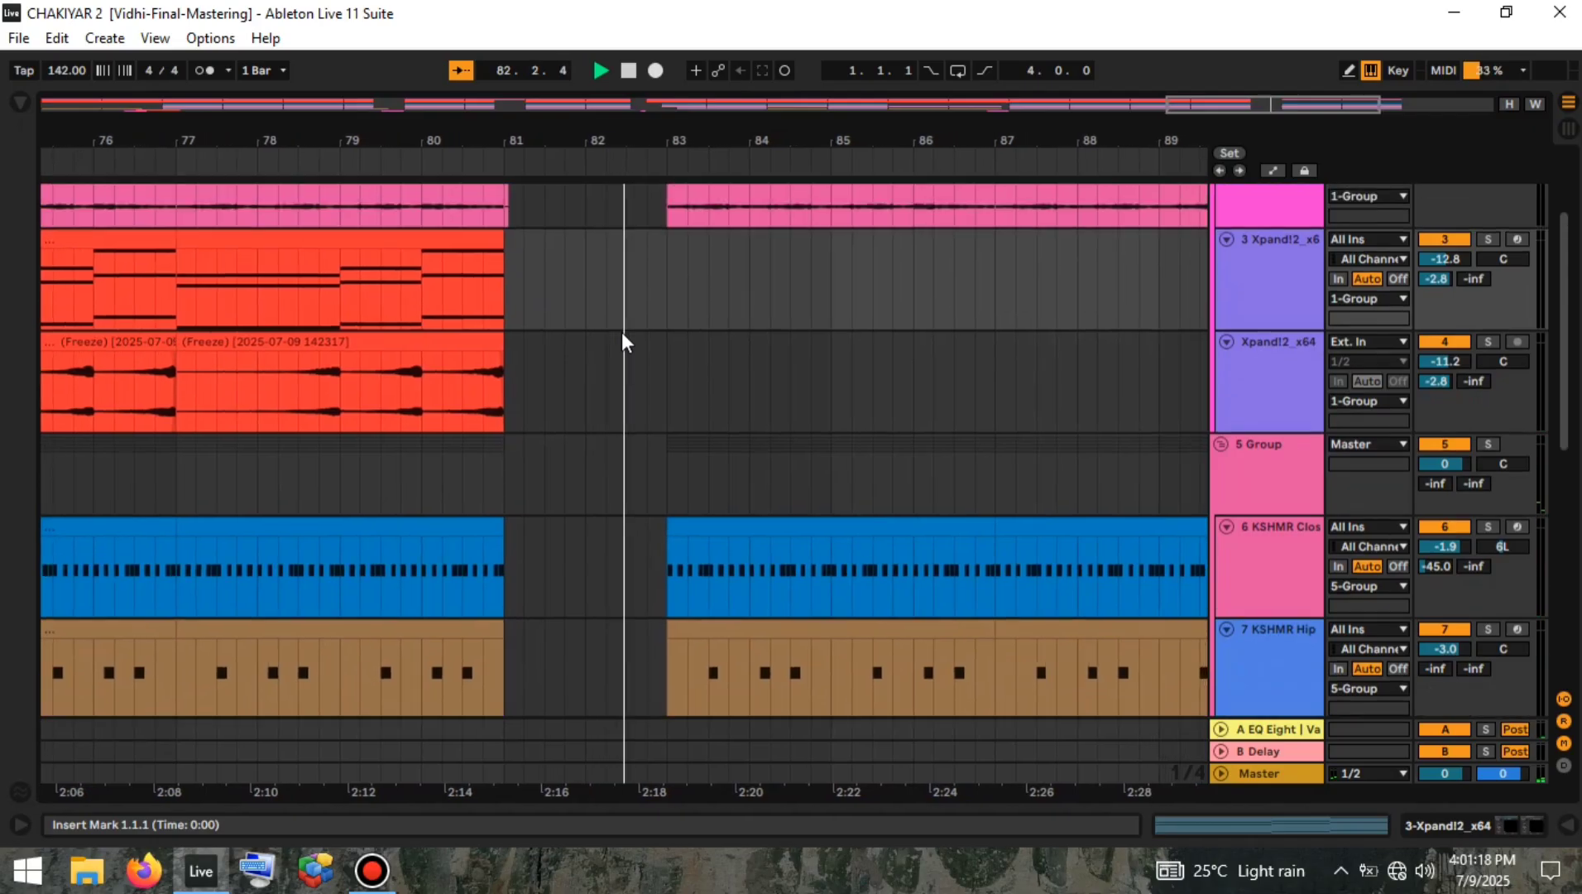
scroll(623, 342, down, 2)
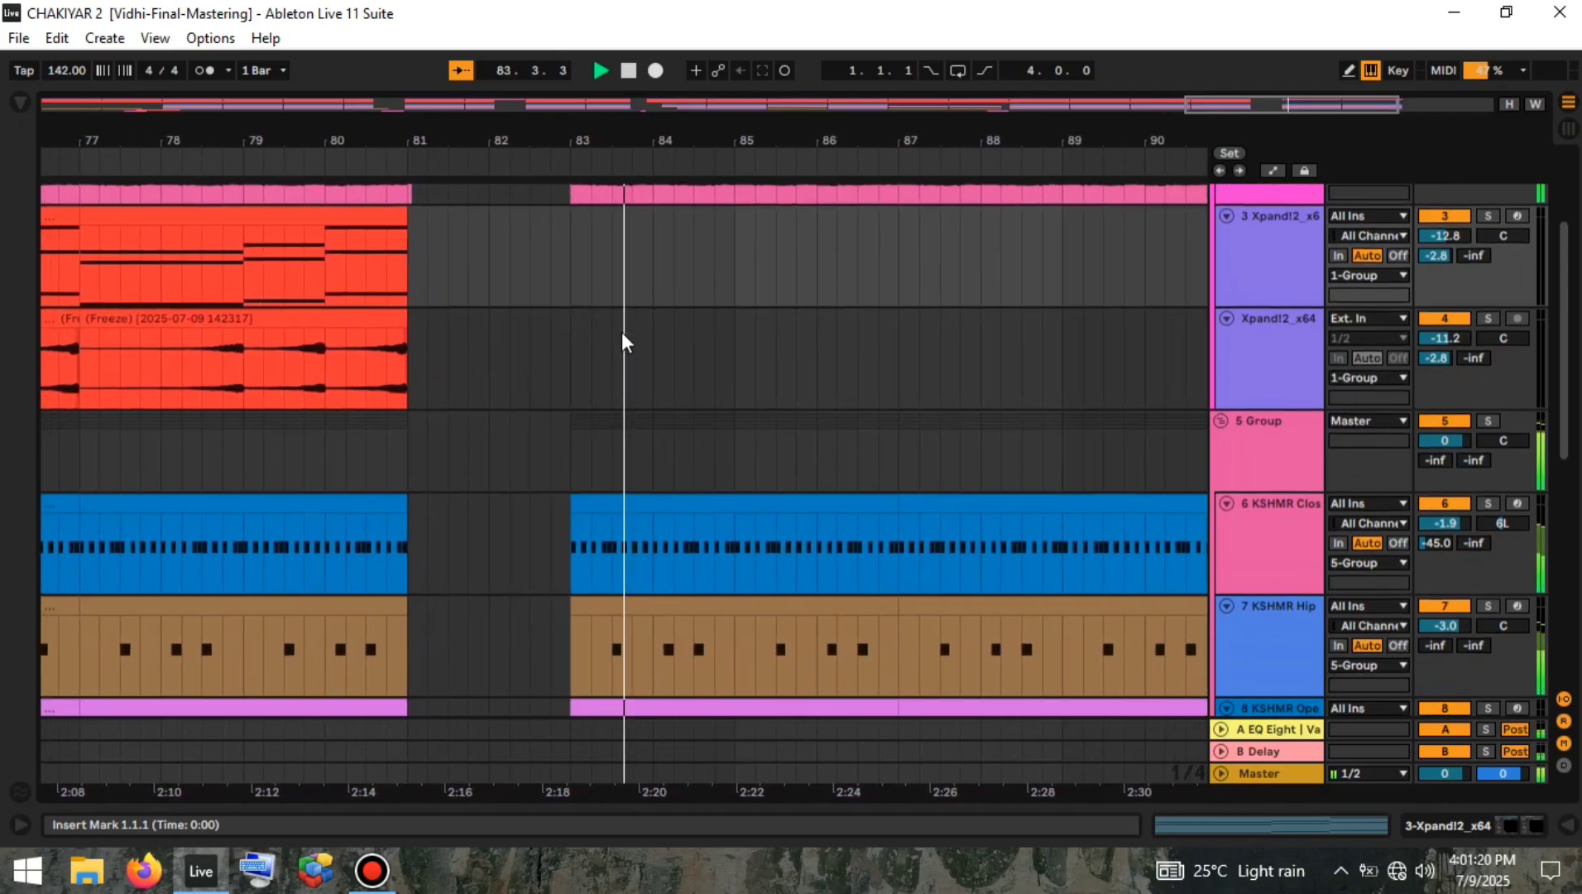
scroll(623, 341, up, 2)
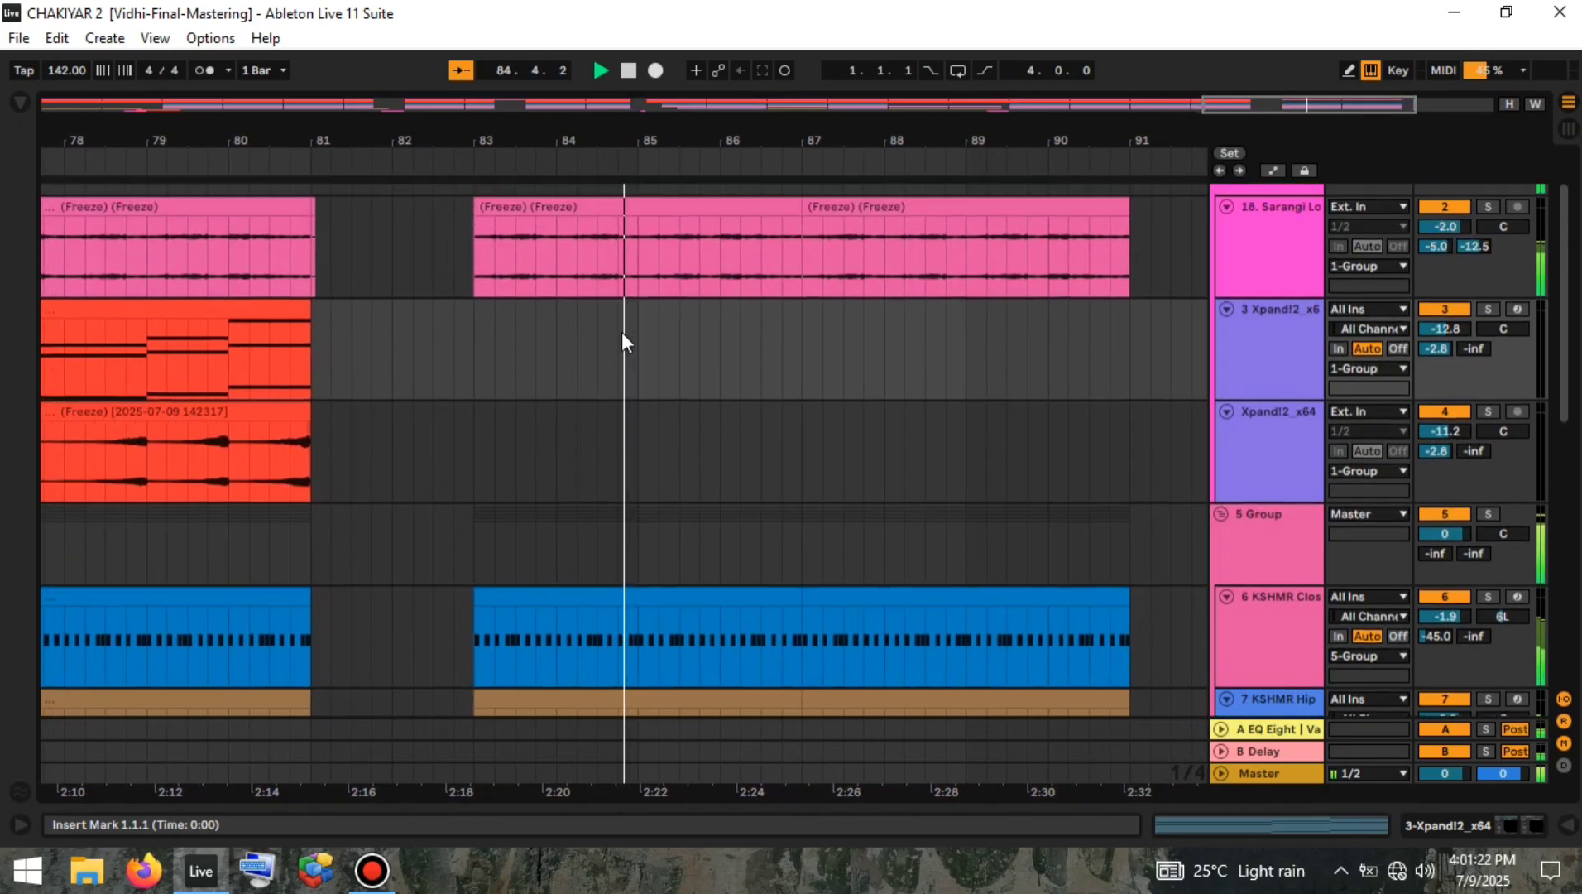